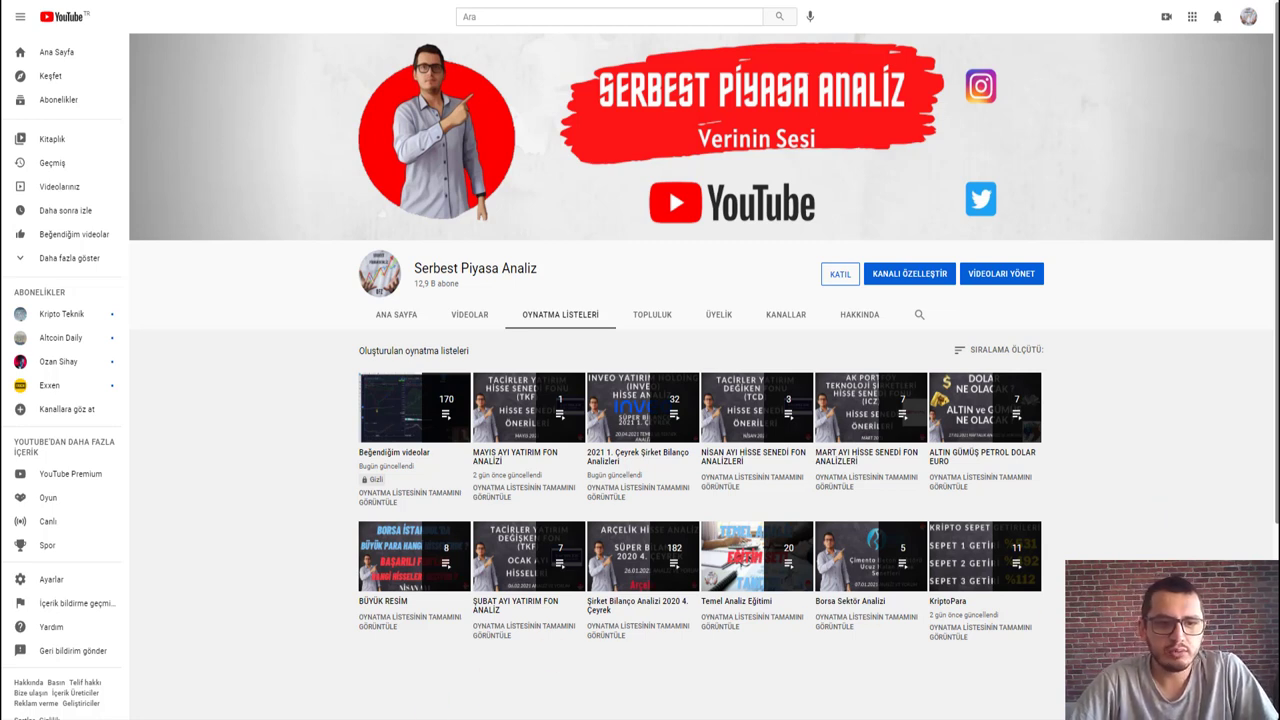
Step: Switch to the Excel fund workbook and slightly widen the "toplam kaç fonda var" column on the NİSAN HAZIRLIK sheet
{"action": "left_click", "coordinate": [383, 700]}
{"action": "left_click", "coordinate": [592, 522]}
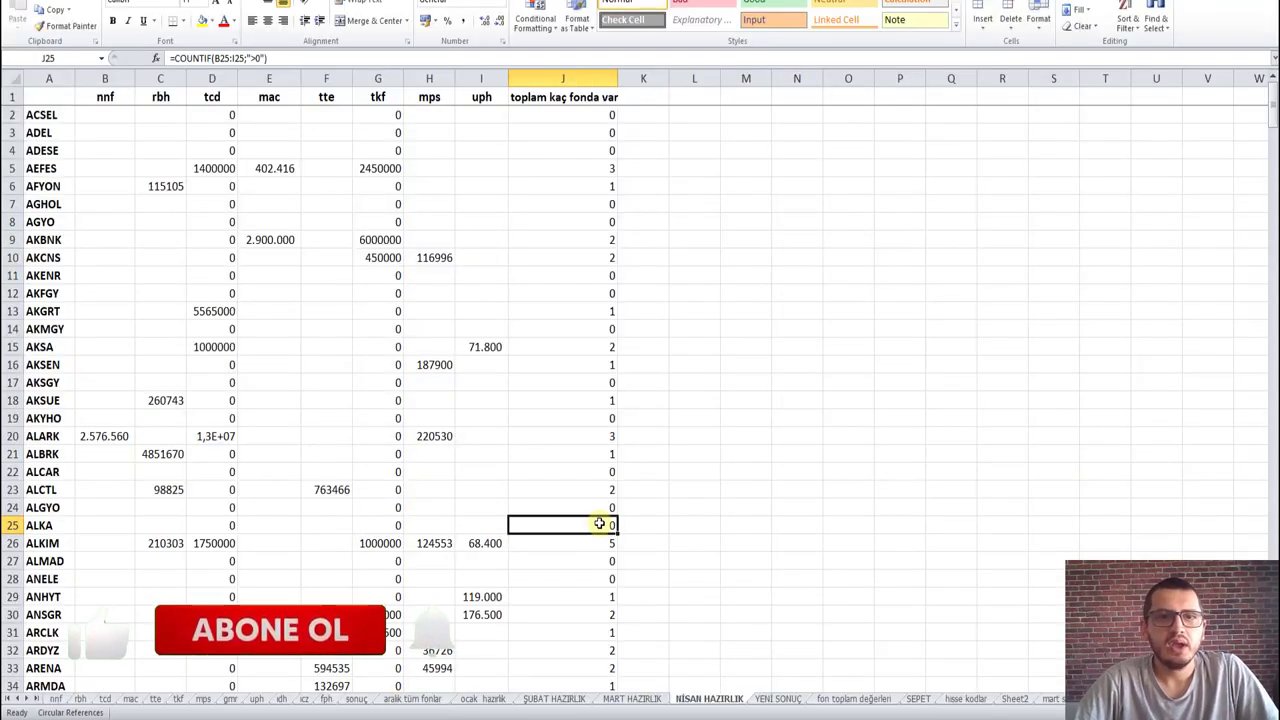
{"action": "left_click", "coordinate": [695, 398]}
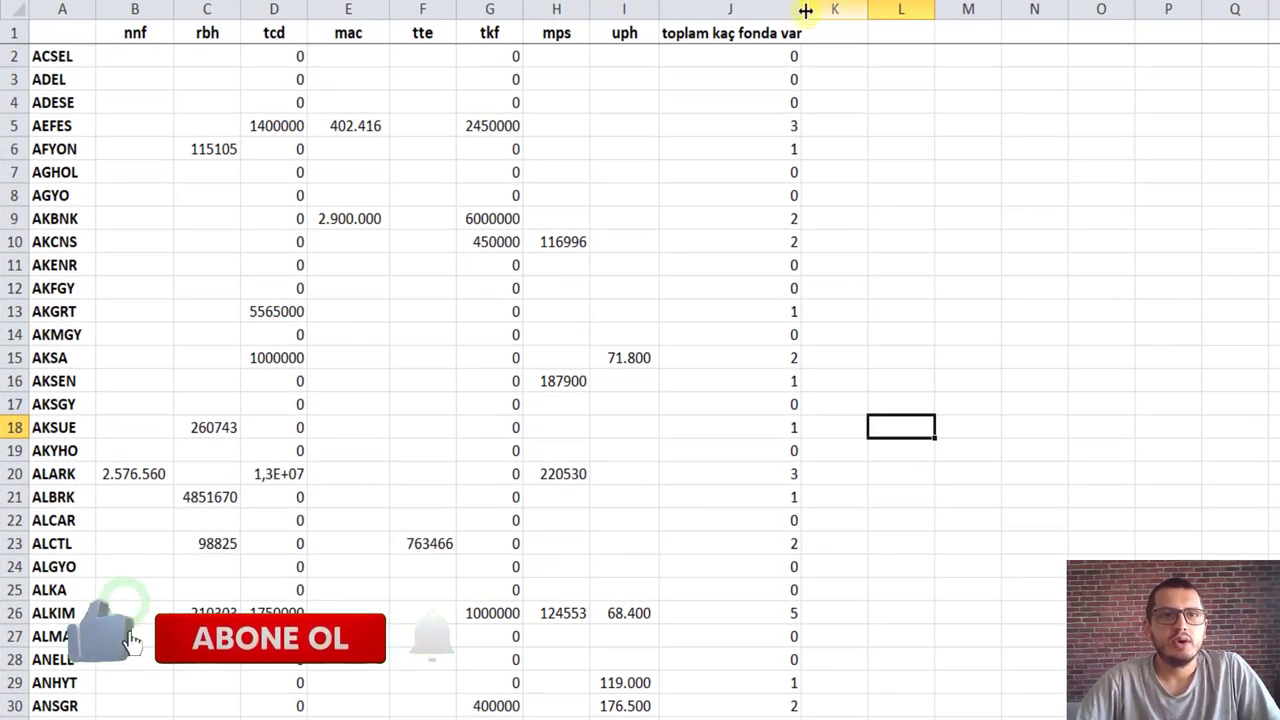
{"action": "left_click_drag", "start_coordinate": [618, 78], "coordinate": [618, 78]}
{"action": "left_click_drag", "start_coordinate": [818, 9], "coordinate": [820, 9]}
{"action": "left_click", "coordinate": [869, 120]}
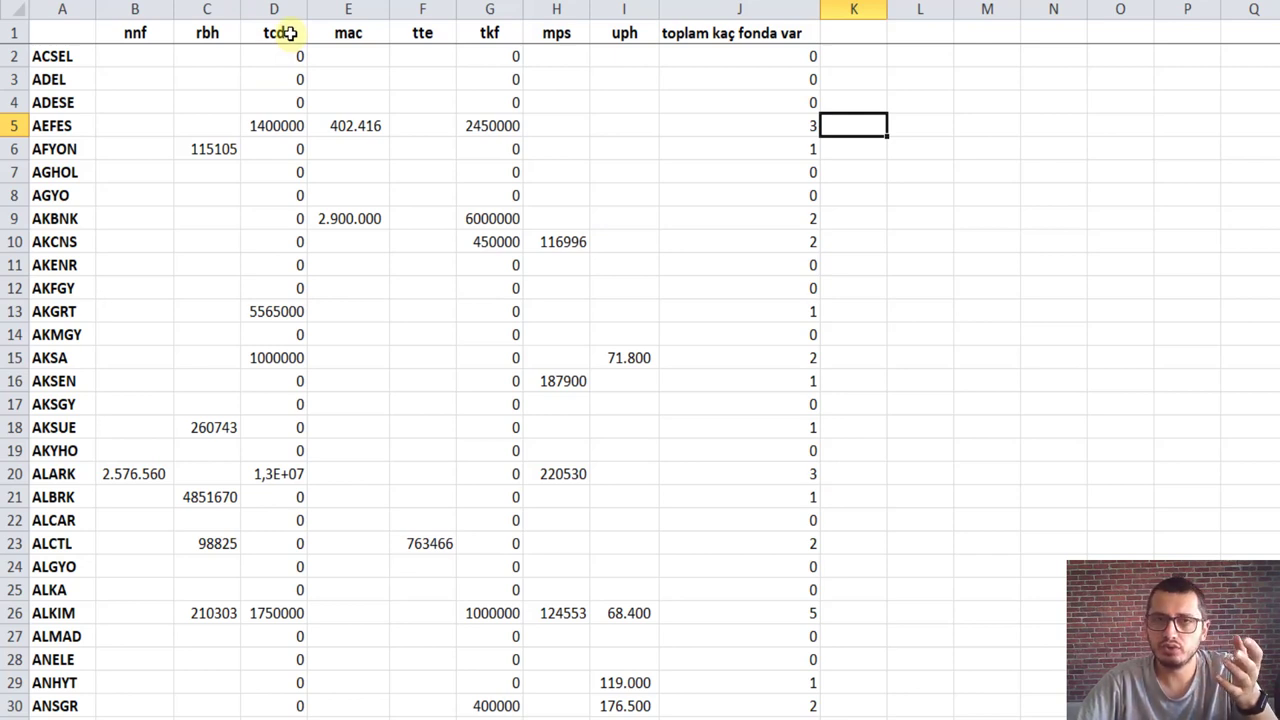
Step: Review the fund columns mac, tte, tkf, mps and uph, and briefly view the YENİ SONUÇ summary sheet
{"action": "left_click", "coordinate": [368, 37]}
{"action": "left_click", "coordinate": [430, 35]}
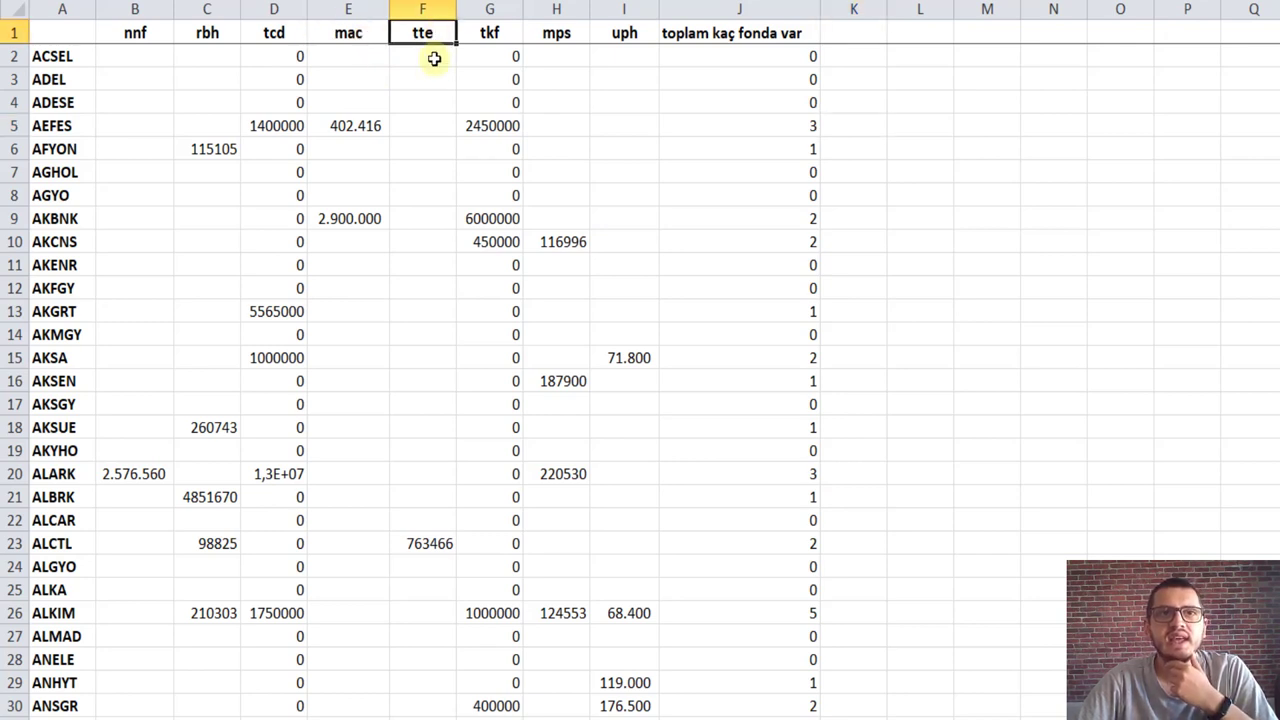
{"action": "left_click", "coordinate": [432, 74]}
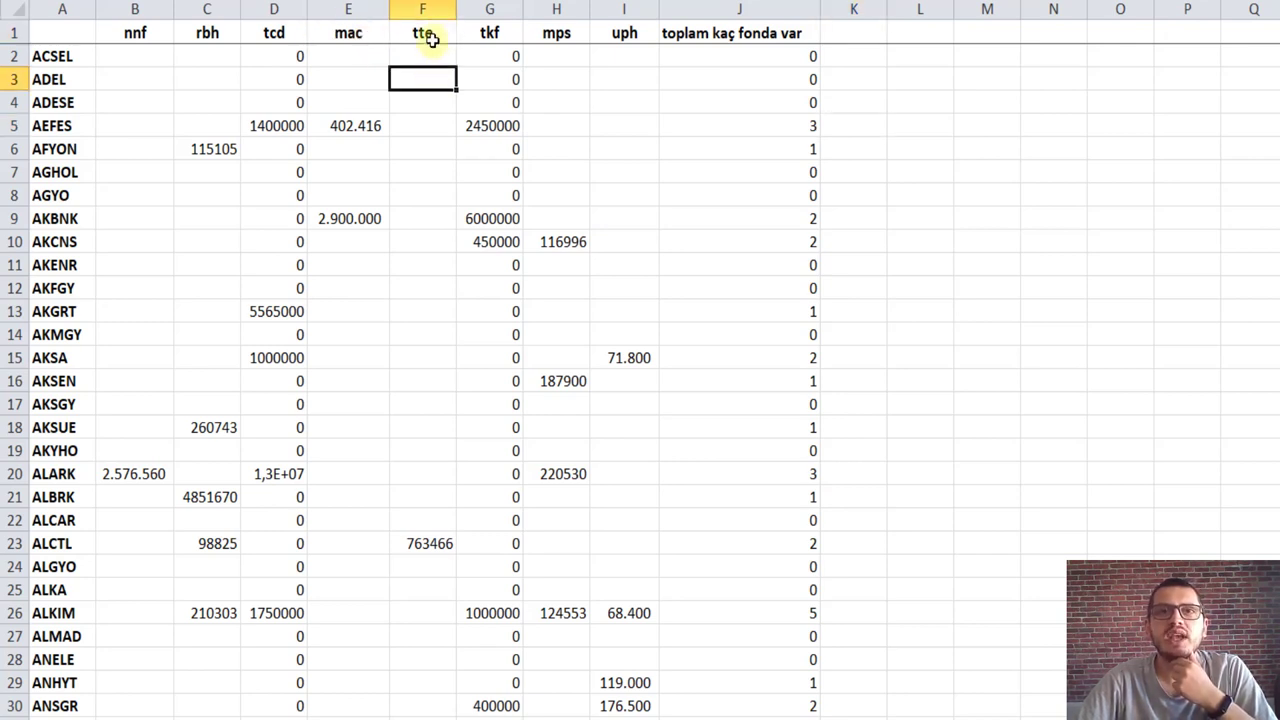
{"action": "left_click", "coordinate": [490, 33]}
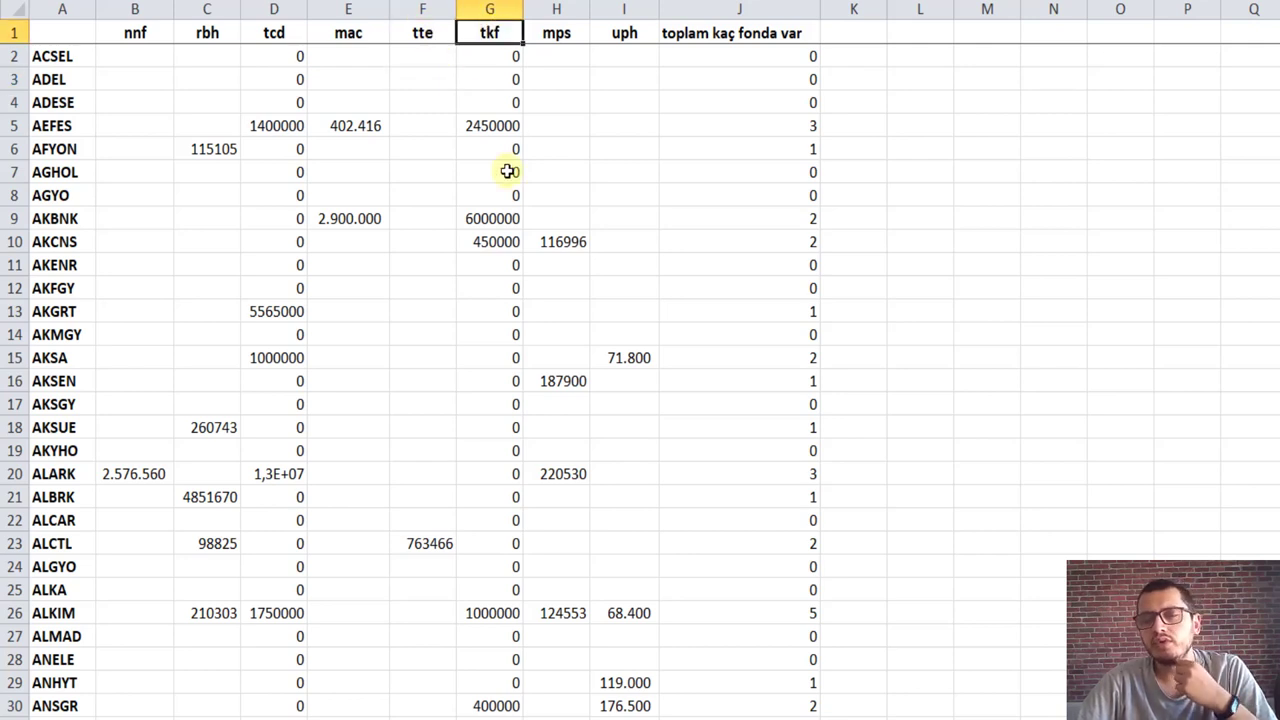
{"action": "left_click", "coordinate": [560, 34]}
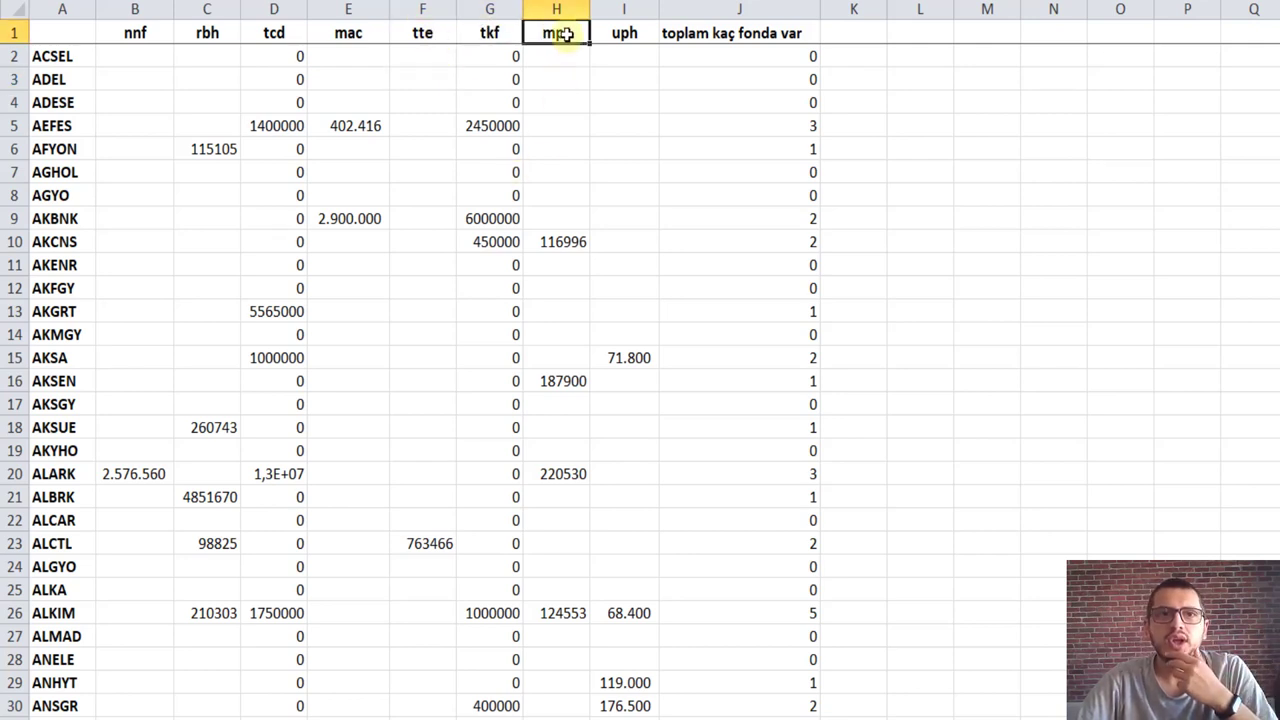
{"action": "left_click", "coordinate": [630, 32]}
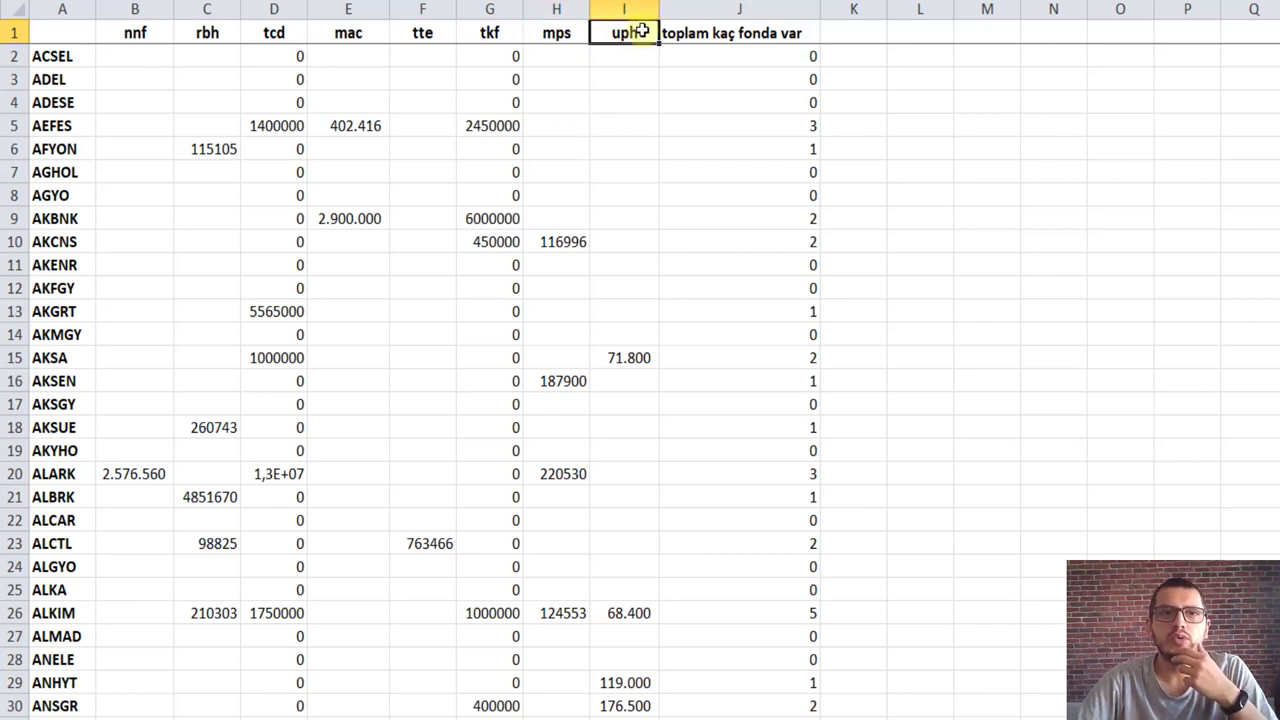
{"action": "left_click", "coordinate": [654, 153]}
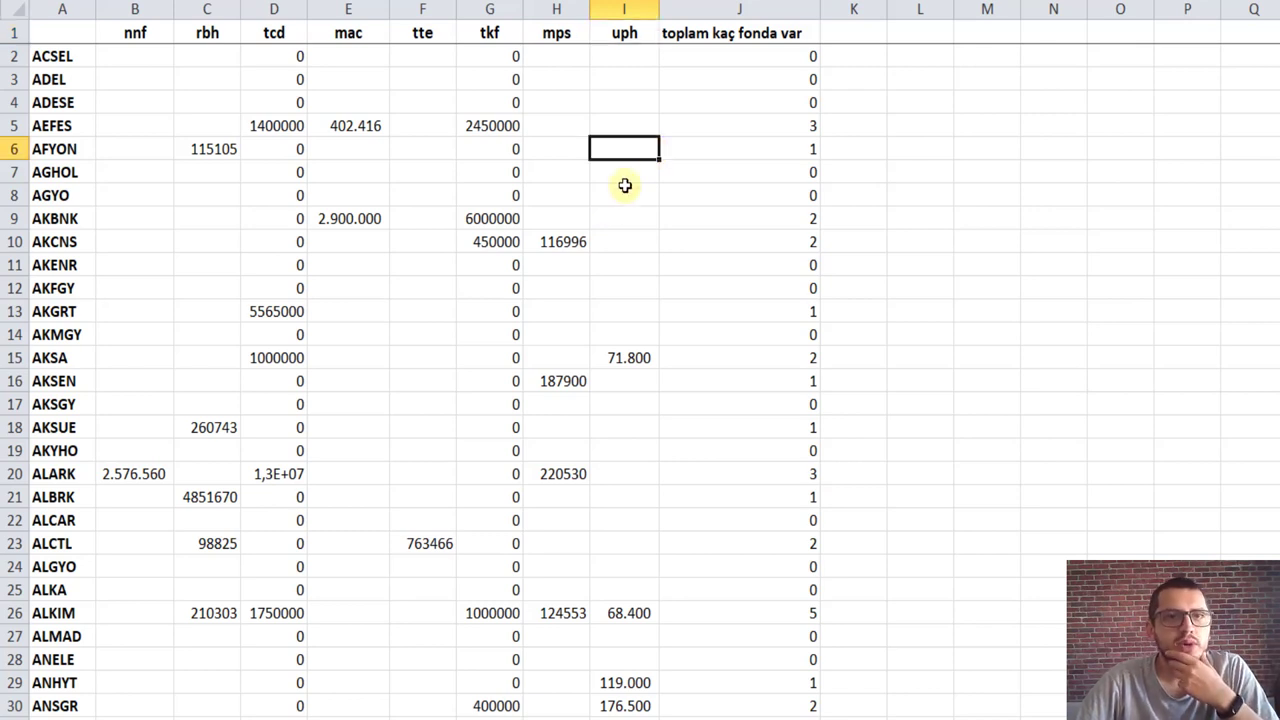
{"action": "left_click", "coordinate": [658, 101]}
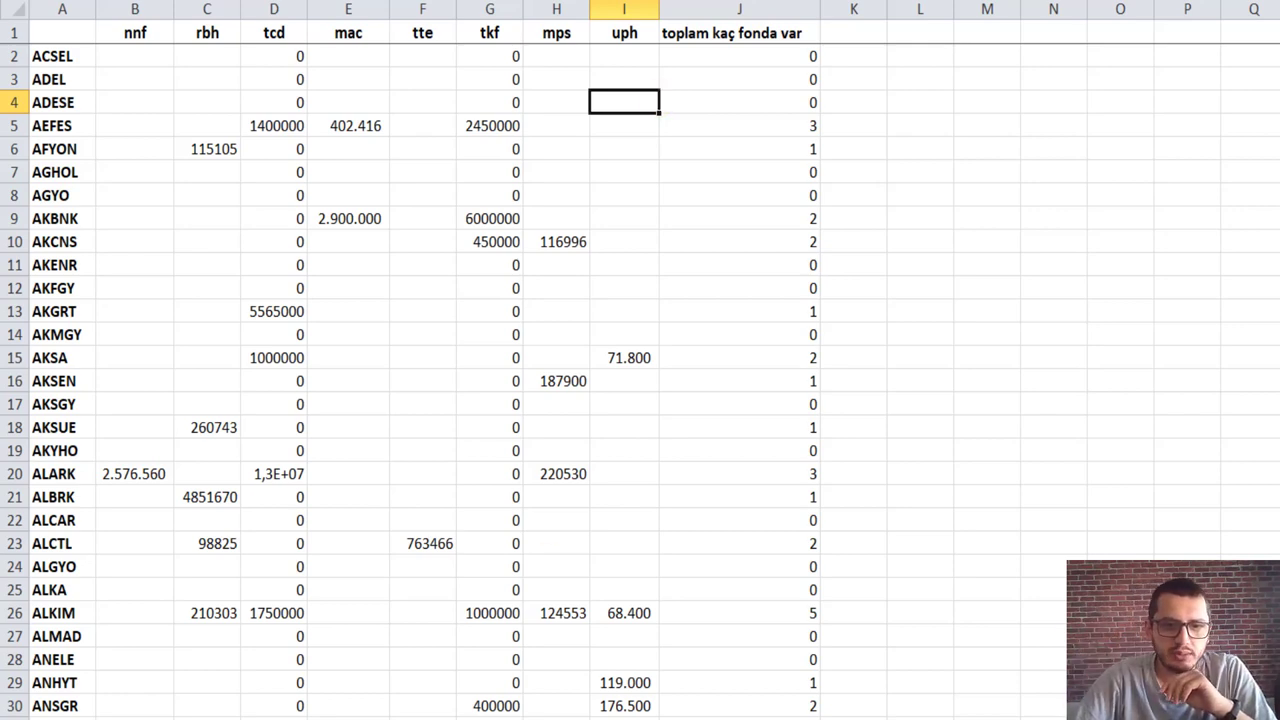
{"action": "key", "text": "ctrl+Page_Down"}
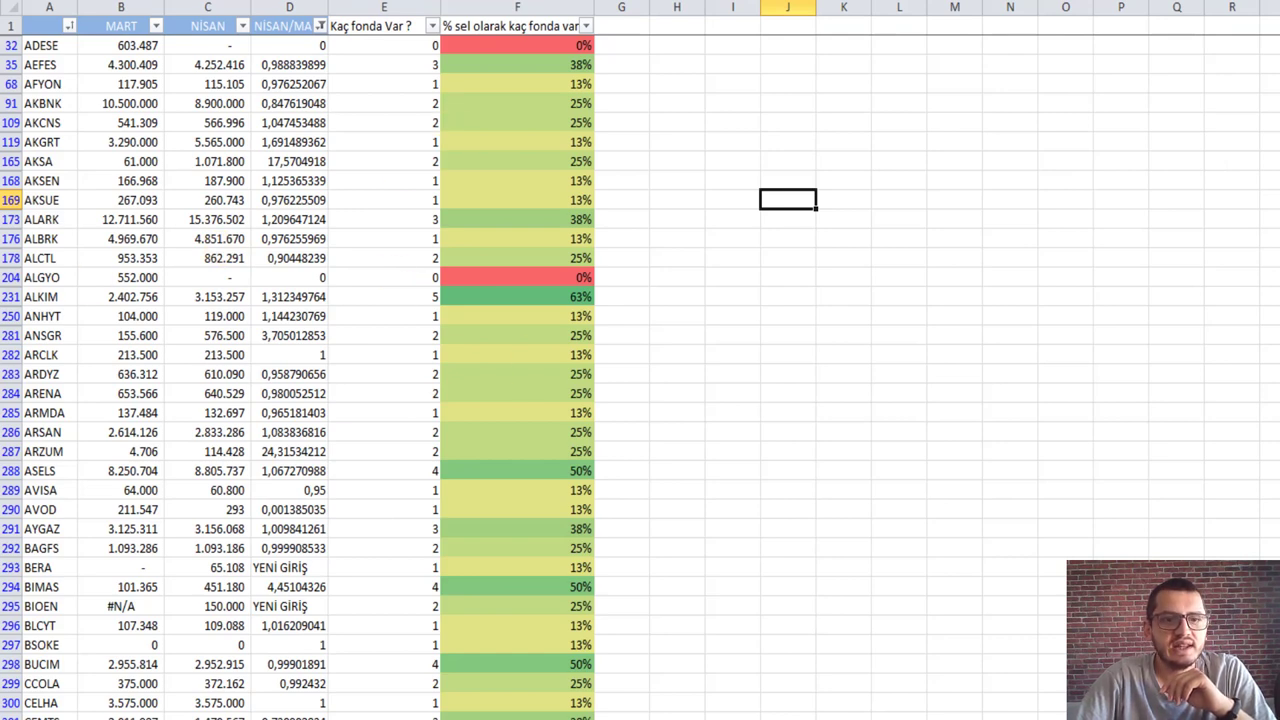
{"action": "key", "text": "ctrl+Page_Up"}
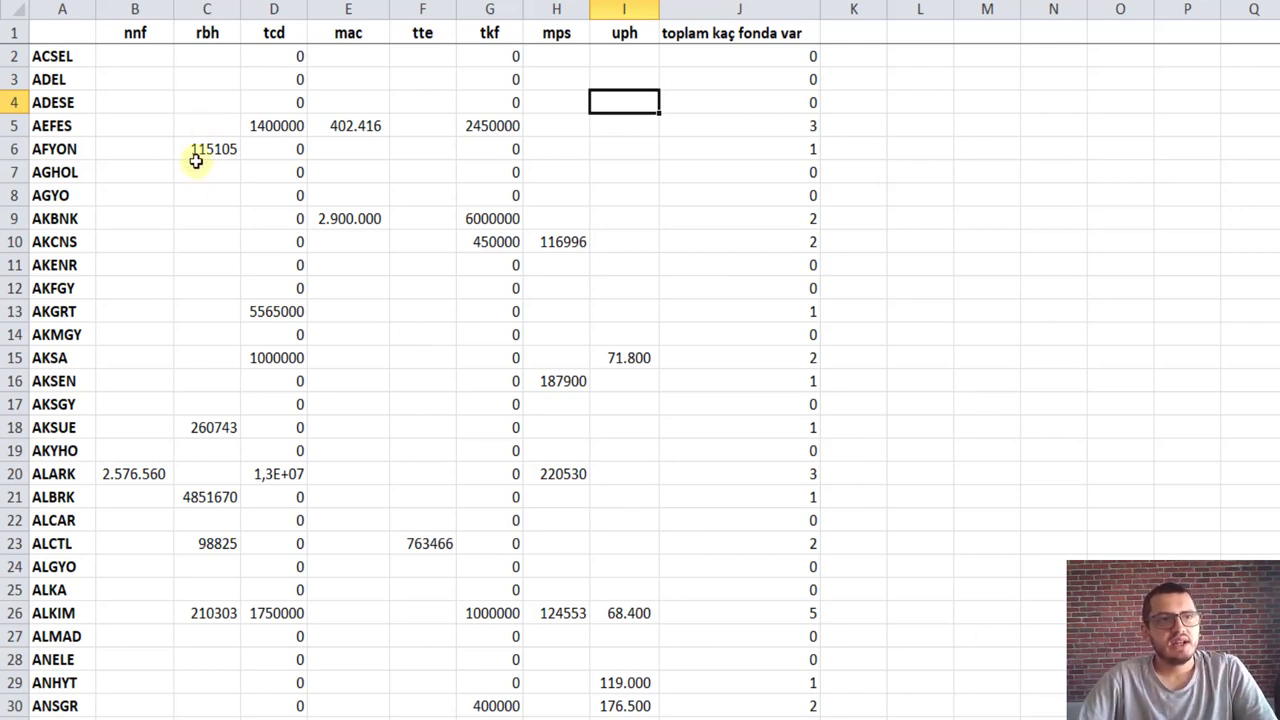
Step: Check the fund holdings in the ALARK row and auto-fit the tcd column to its contents
{"action": "left_click", "coordinate": [153, 468]}
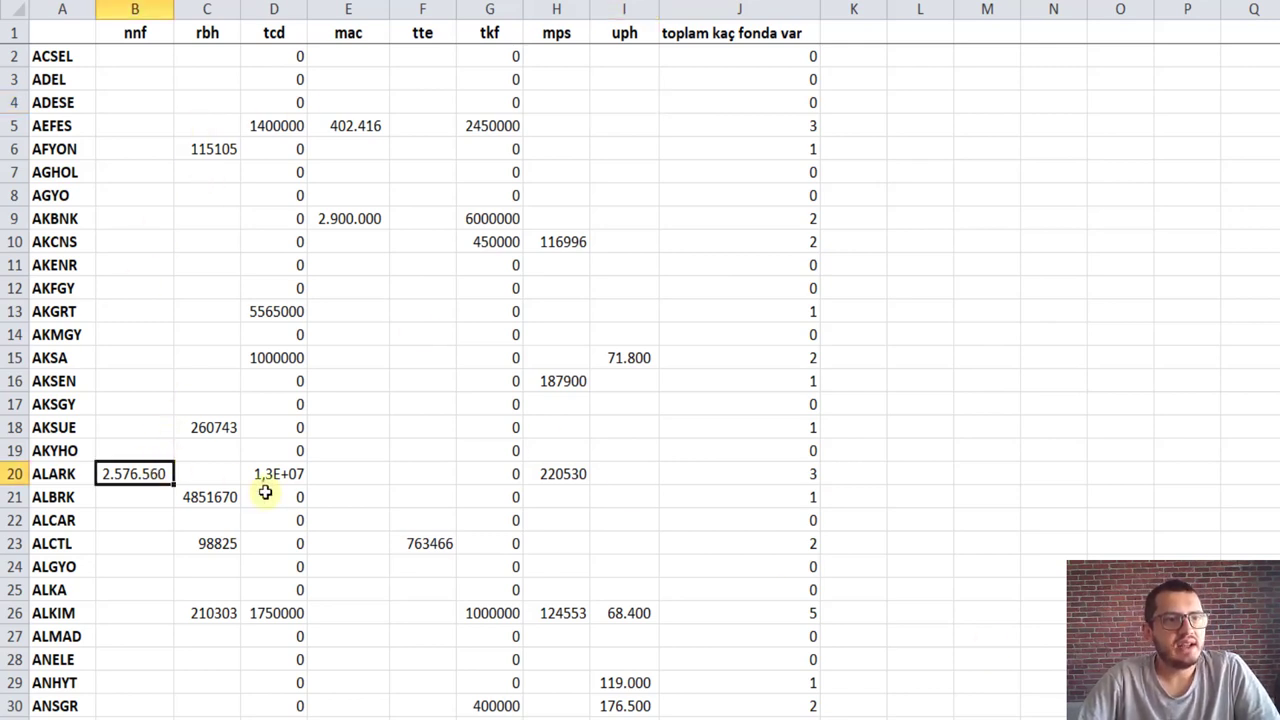
{"action": "scroll", "coordinate": [142, 81], "scroll_direction": "down", "scroll_amount": 3}
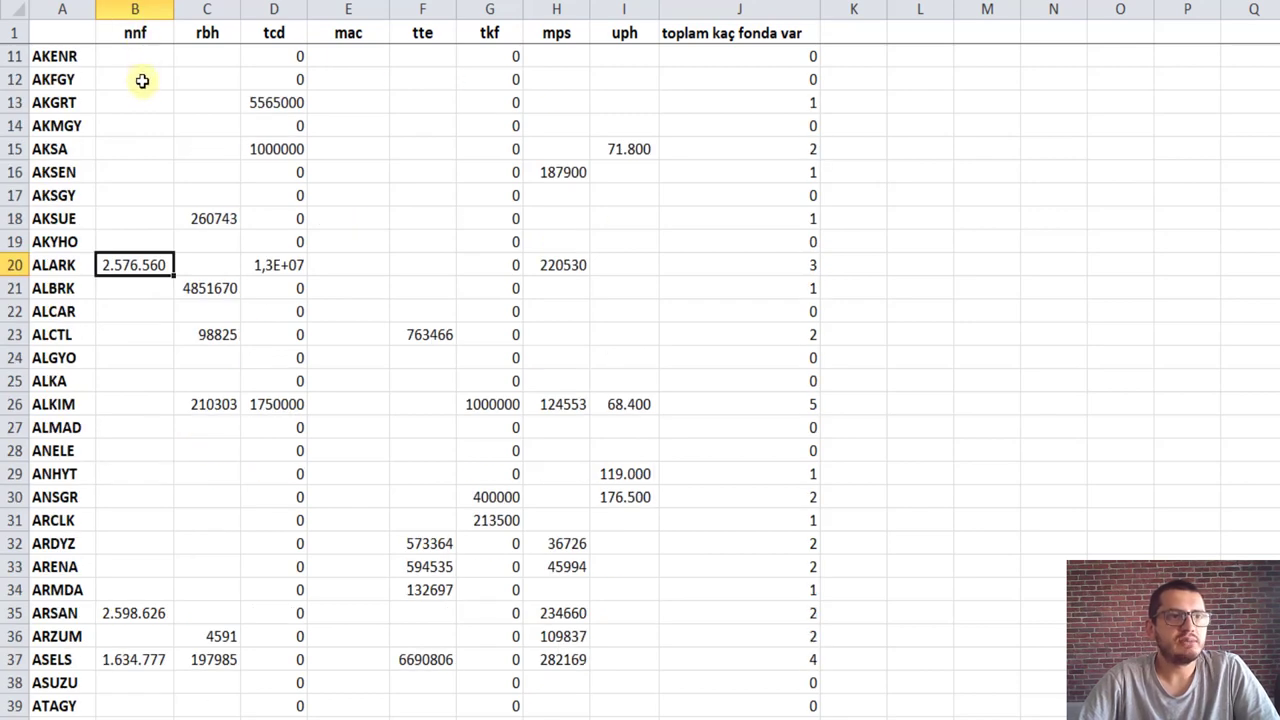
{"action": "scroll", "coordinate": [142, 81], "scroll_direction": "down", "scroll_amount": 3}
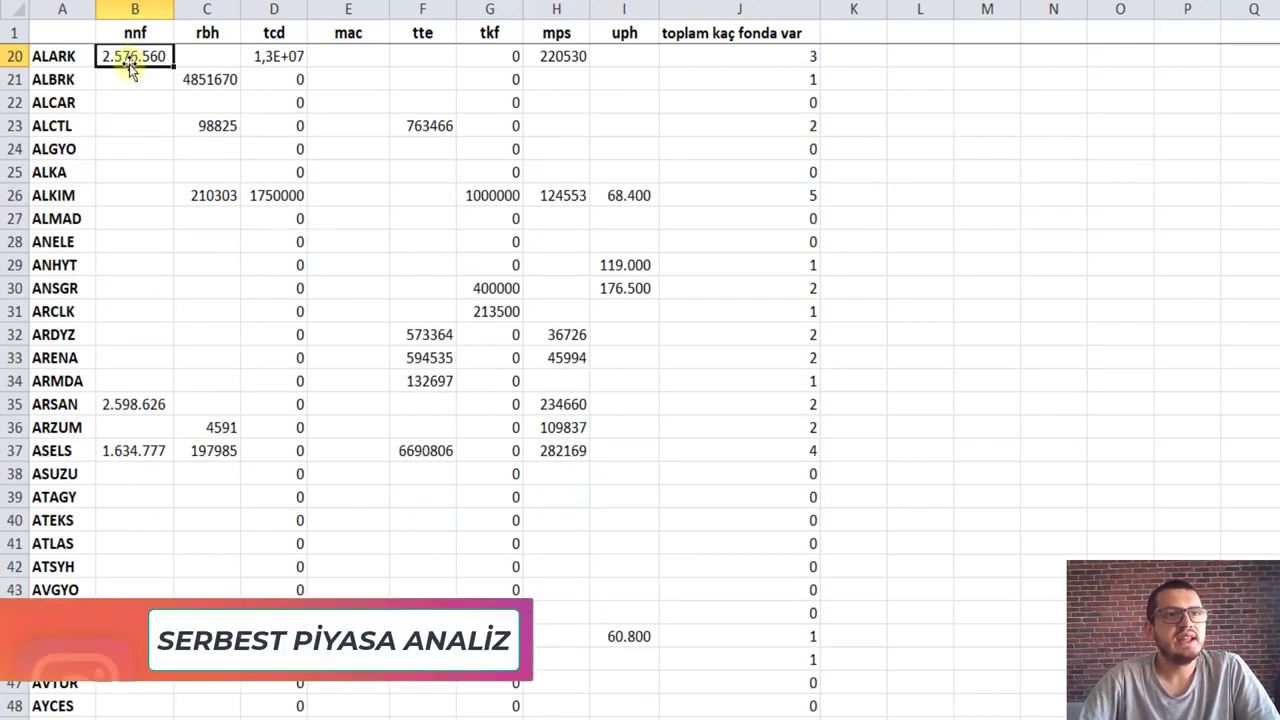
{"action": "double_click", "coordinate": [307, 9]}
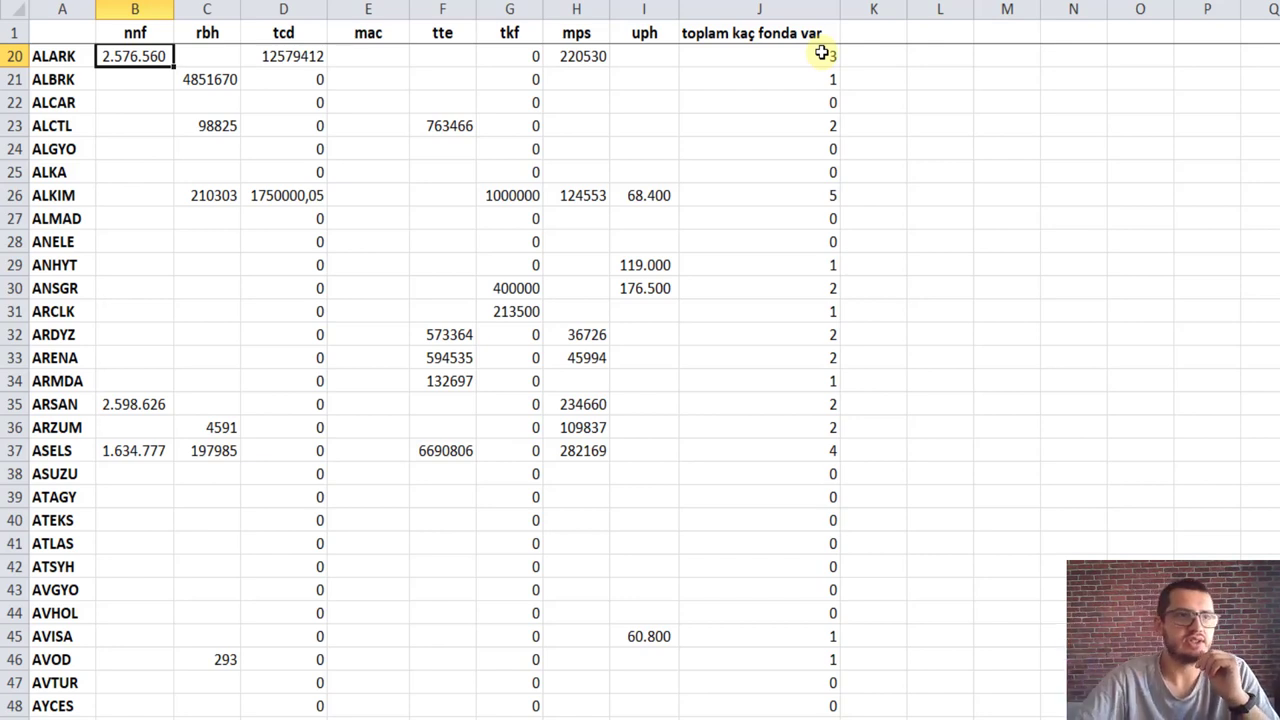
Step: Review the total fund counts of the stocks, and auto-fit the NİSAN/MART column on the YENİ SONUÇ sheet
{"action": "scroll", "coordinate": [183, 440], "scroll_direction": "down", "scroll_amount": 2}
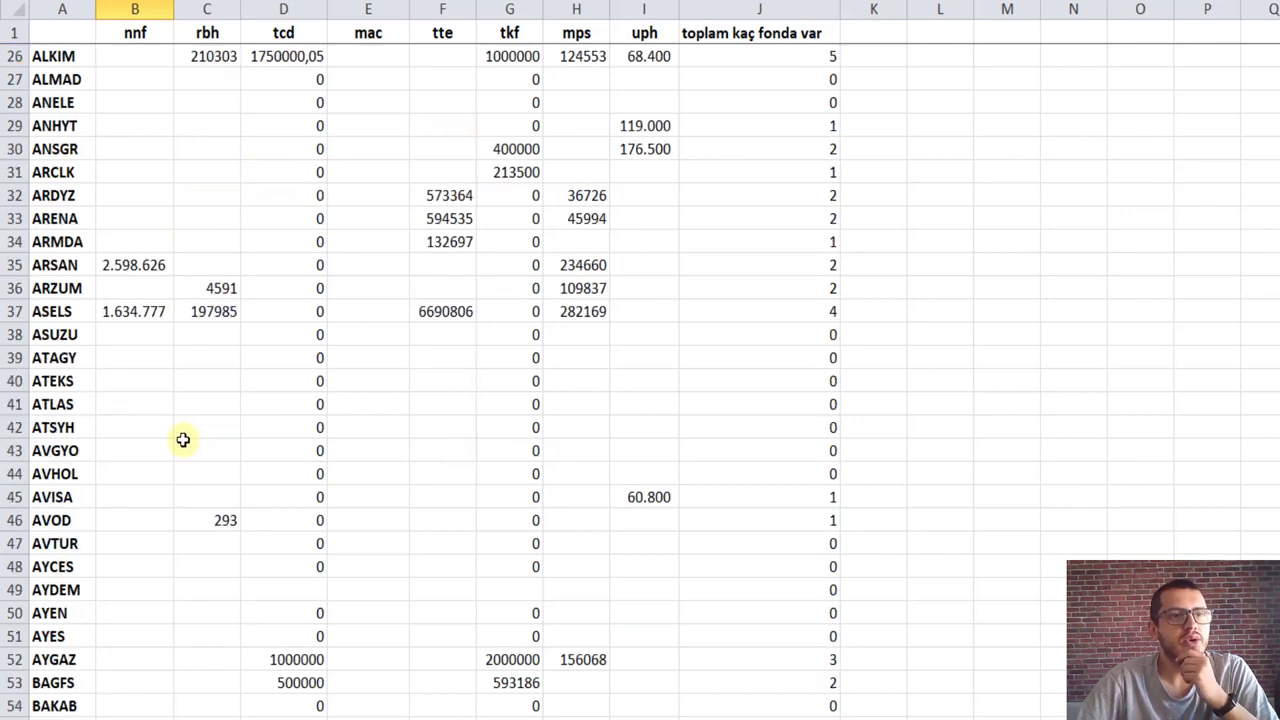
{"action": "scroll", "coordinate": [183, 440], "scroll_direction": "down", "scroll_amount": 3}
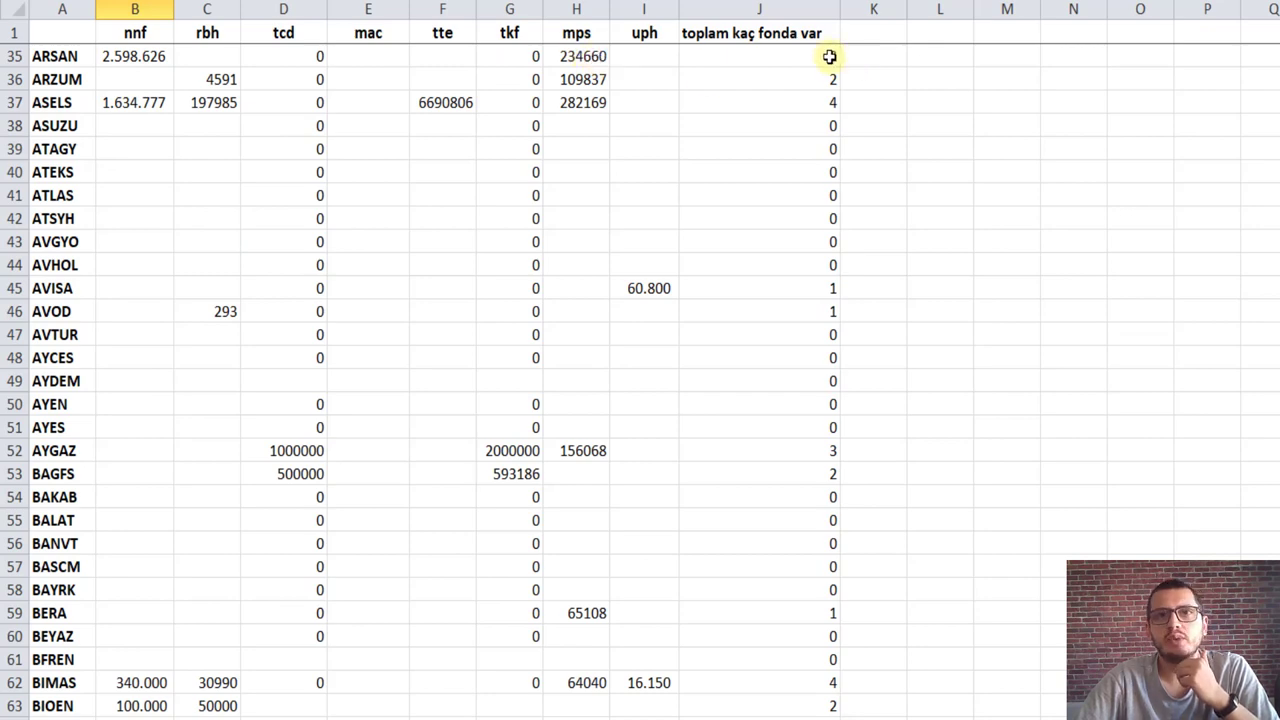
{"action": "scroll", "coordinate": [657, 323], "scroll_direction": "up", "scroll_amount": 11}
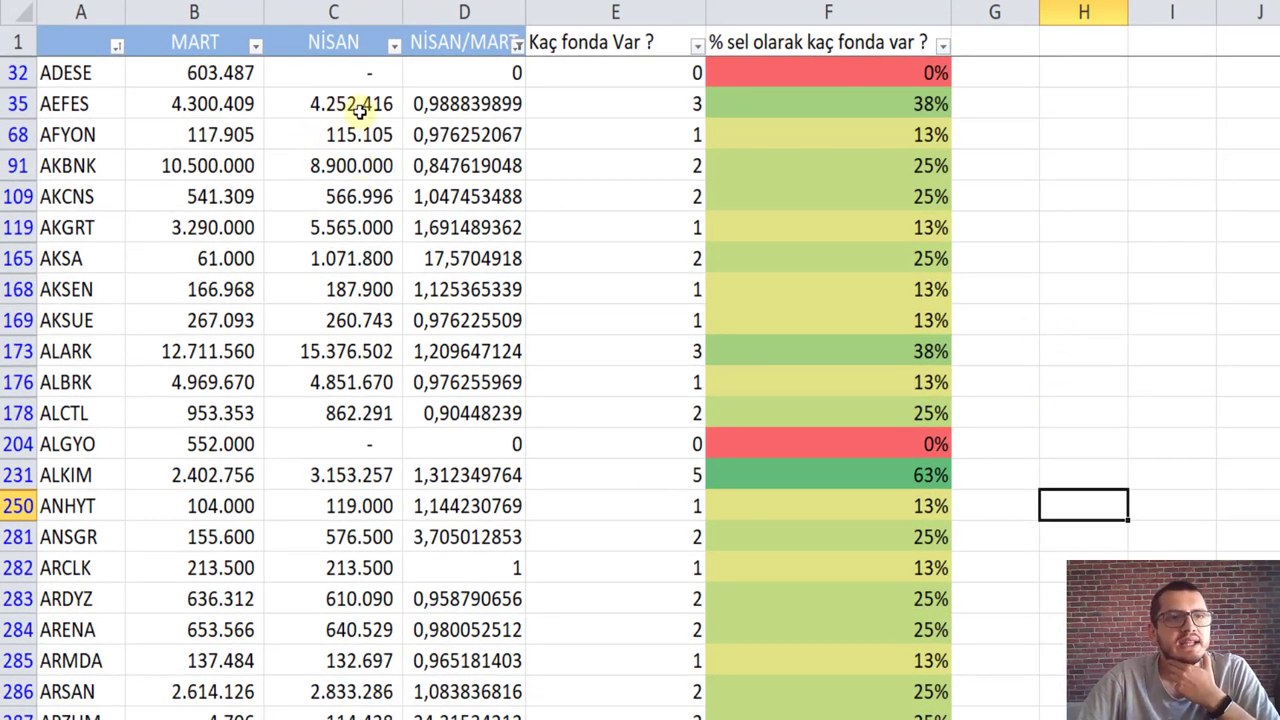
{"action": "double_click", "coordinate": [525, 11]}
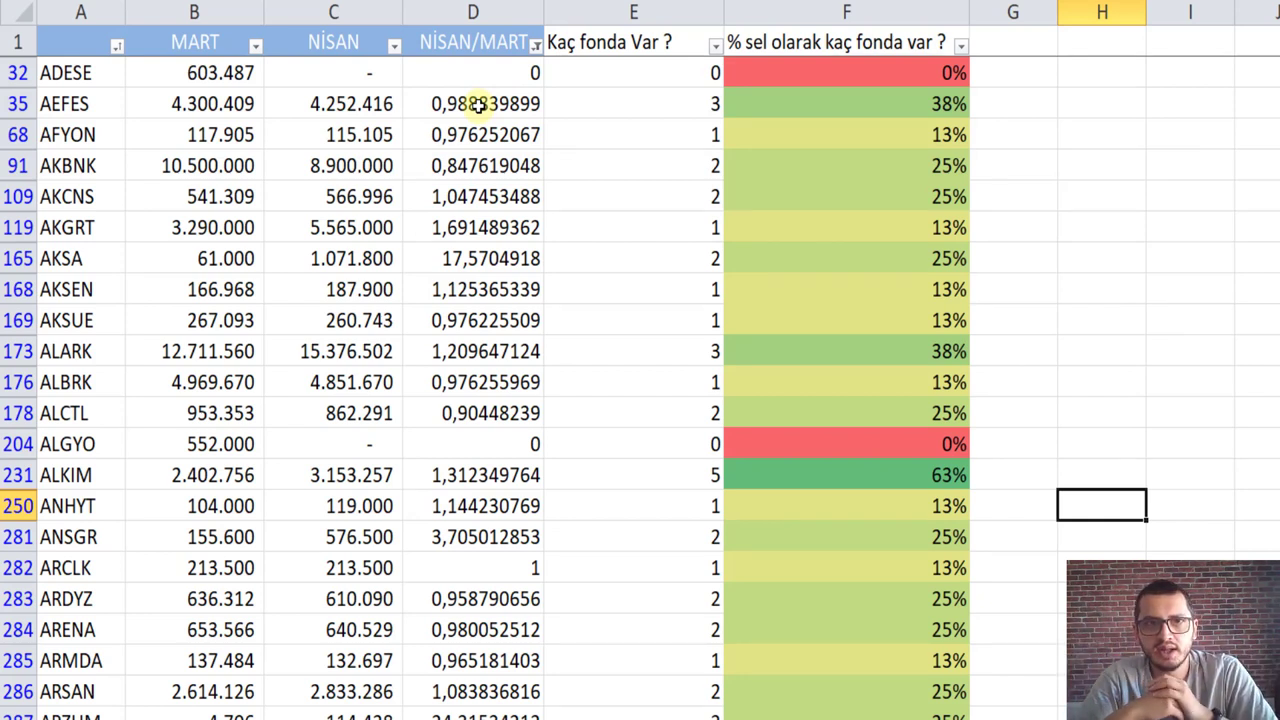
Step: Examine the "Kaç fonda Var ?" and "% sel olarak kaç fonda var ?" columns, including the AEFES row
{"action": "left_click_drag", "start_coordinate": [645, 104], "coordinate": [666, 397]}
{"action": "left_click", "coordinate": [666, 400]}
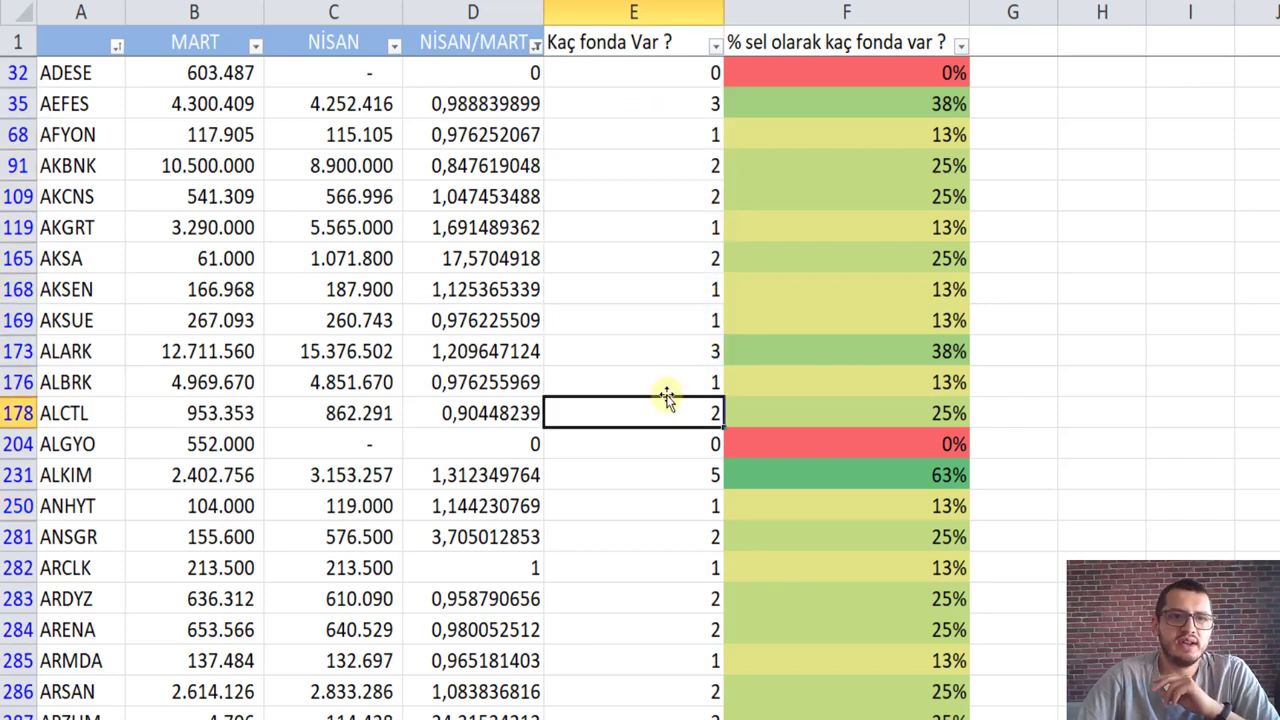
{"action": "left_click_drag", "start_coordinate": [900, 104], "coordinate": [914, 406]}
{"action": "left_click", "coordinate": [1096, 303]}
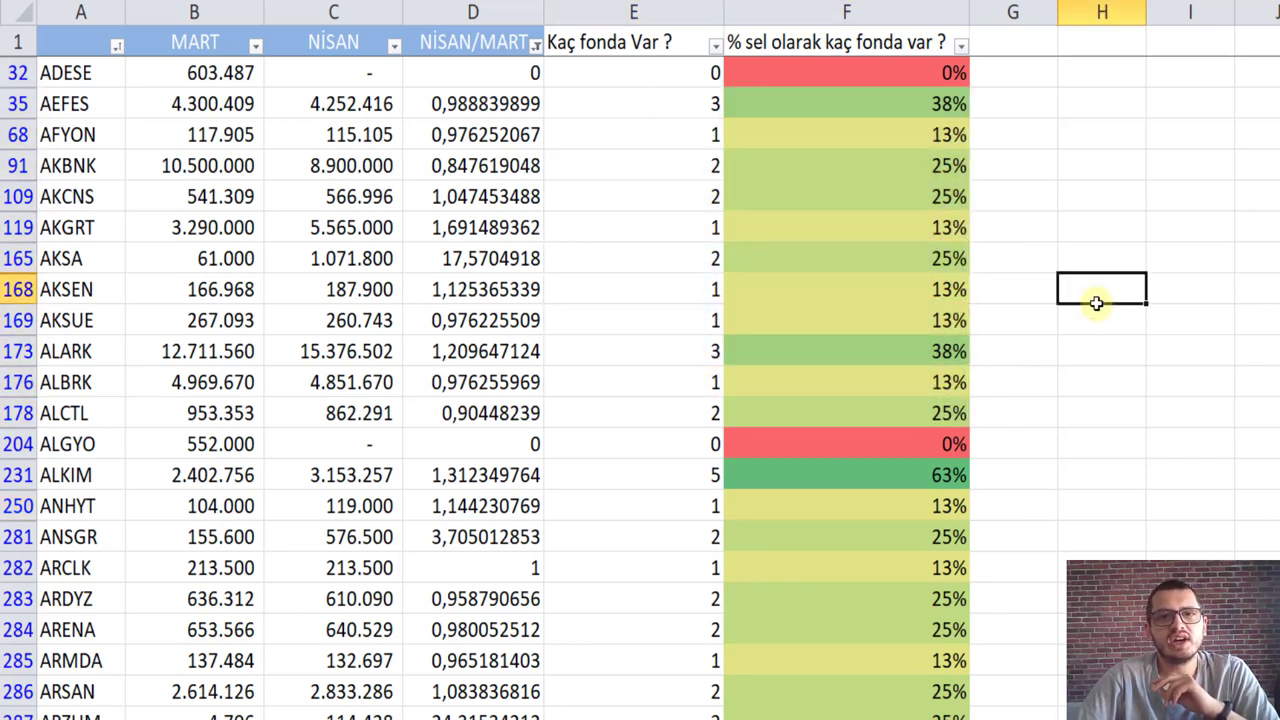
{"action": "left_click", "coordinate": [704, 104]}
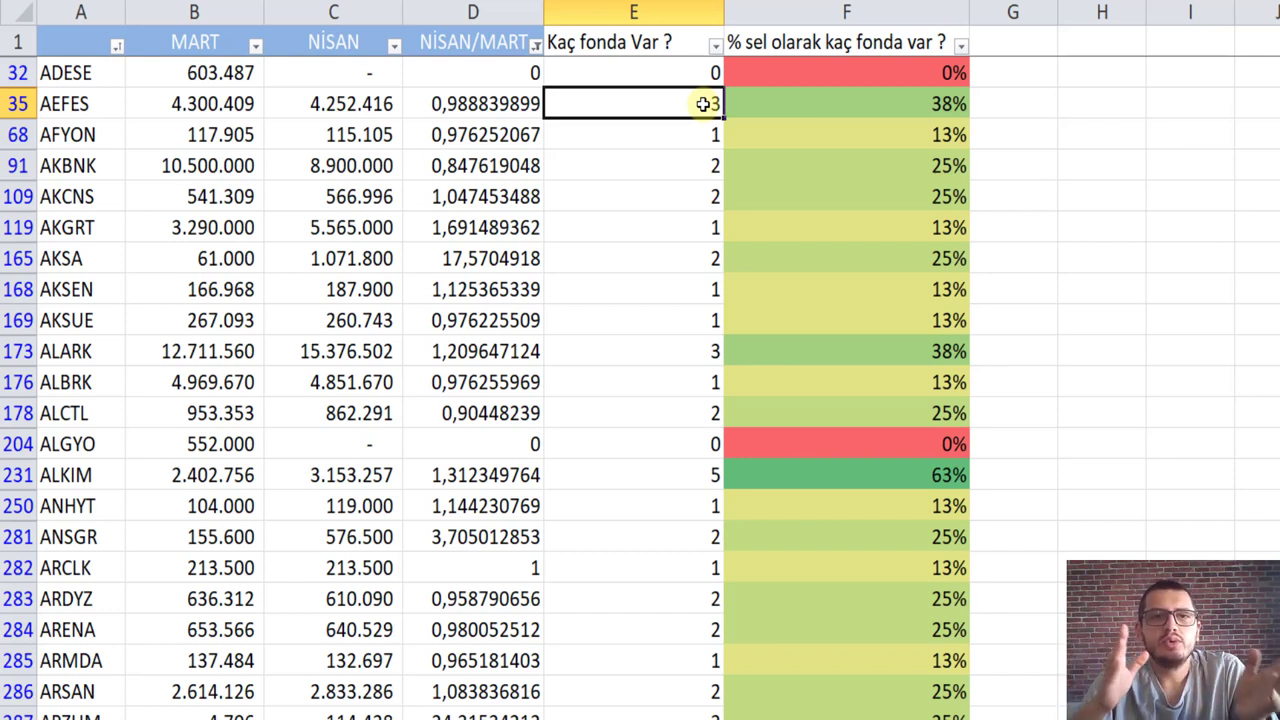
{"action": "left_click", "coordinate": [854, 103]}
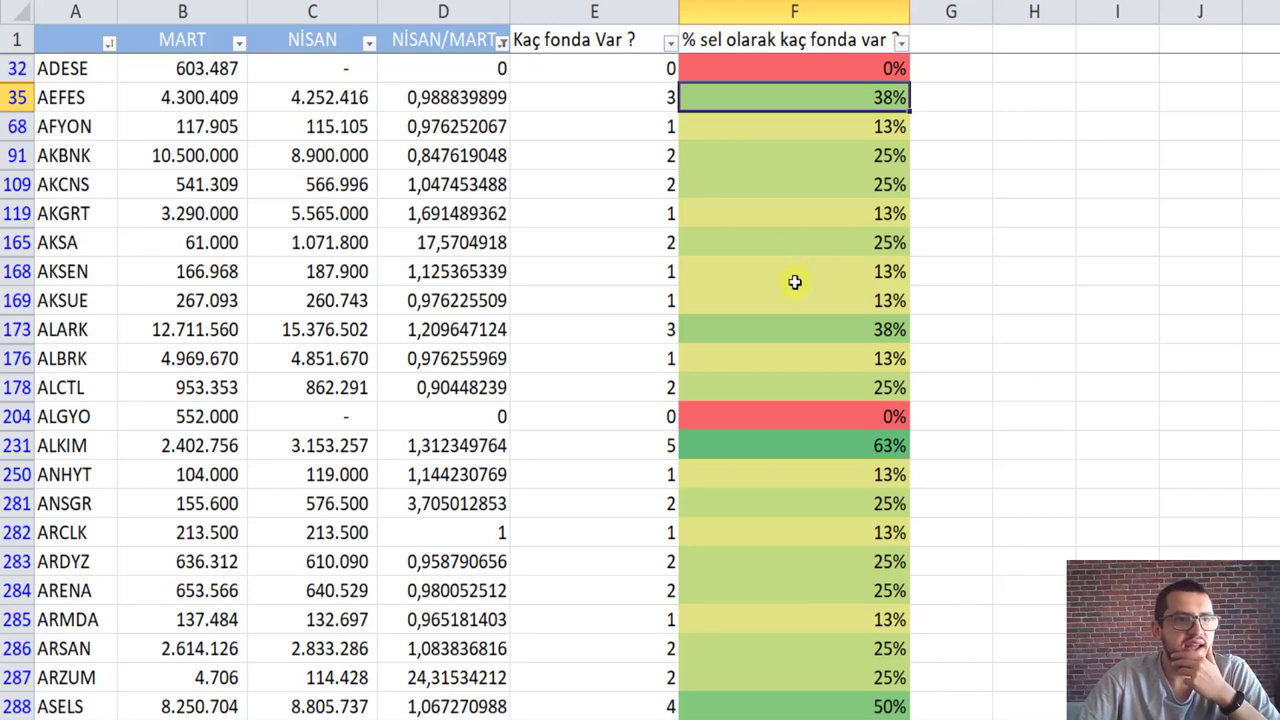
{"action": "left_click", "coordinate": [571, 176]}
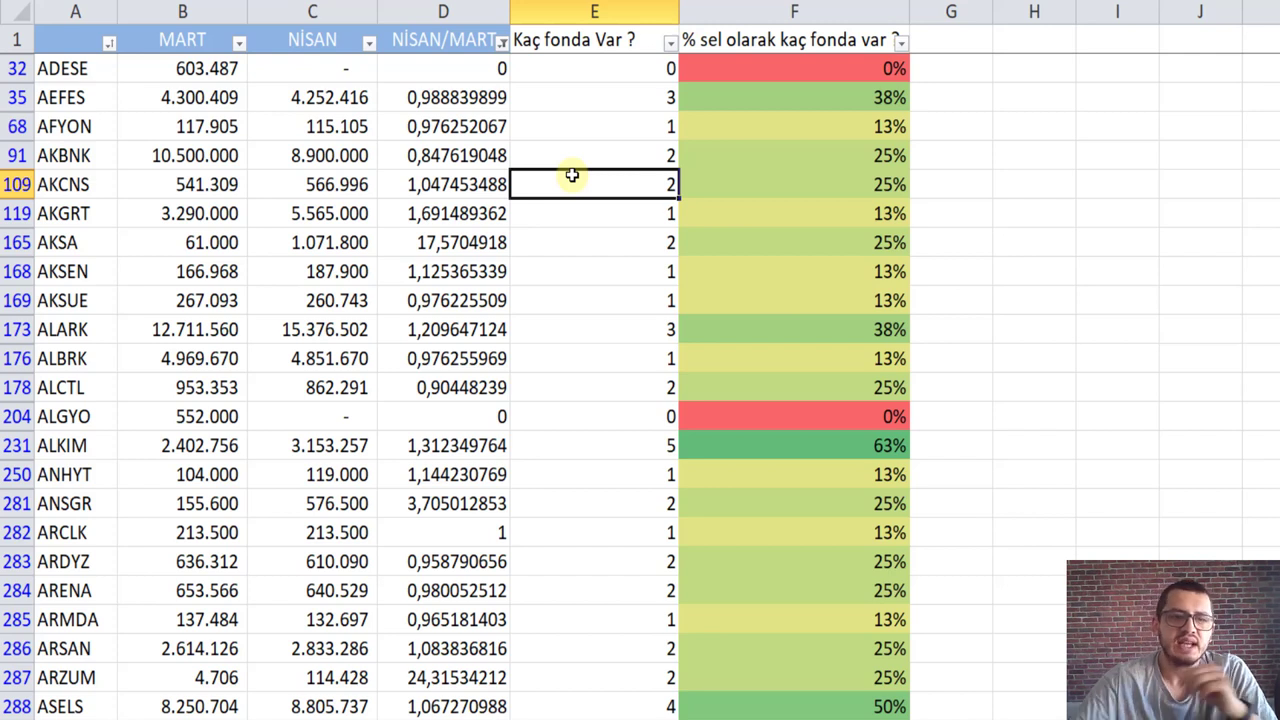
Step: Sort the stock table by the NİSAN/MART column in descending order
{"action": "left_click", "coordinate": [500, 62]}
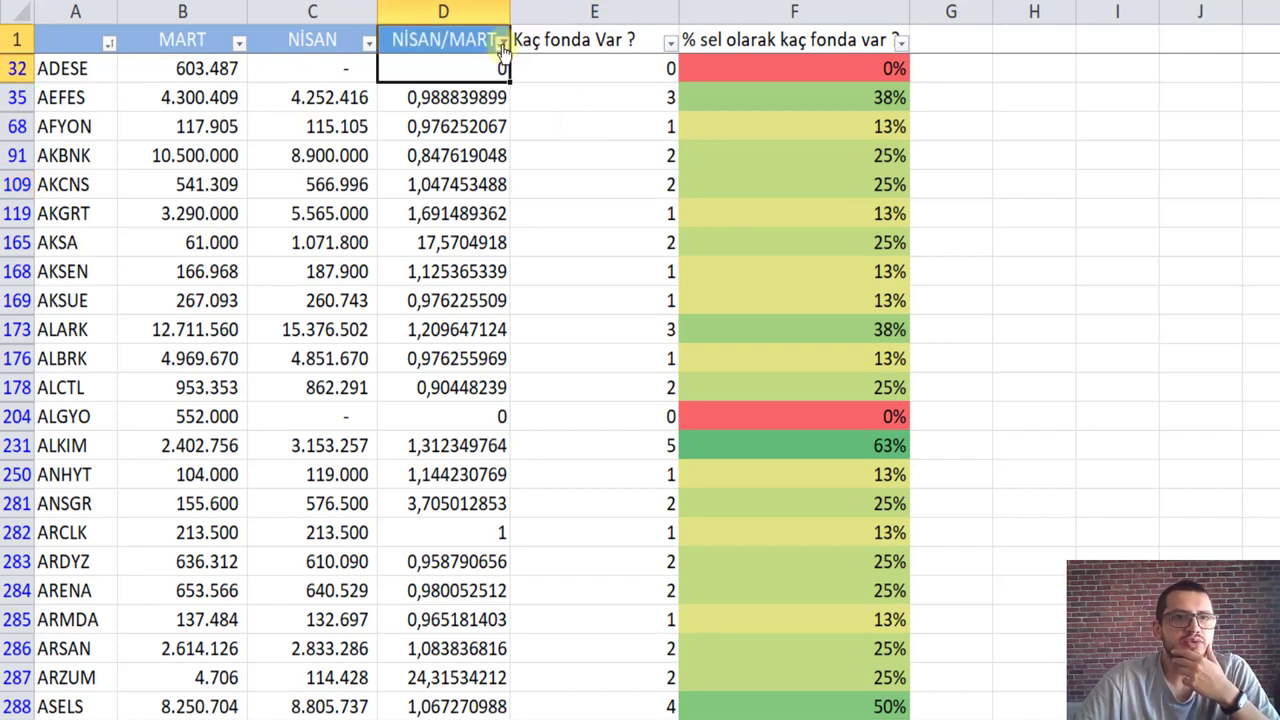
{"action": "left_click", "coordinate": [502, 44]}
{"action": "left_click", "coordinate": [318, 84]}
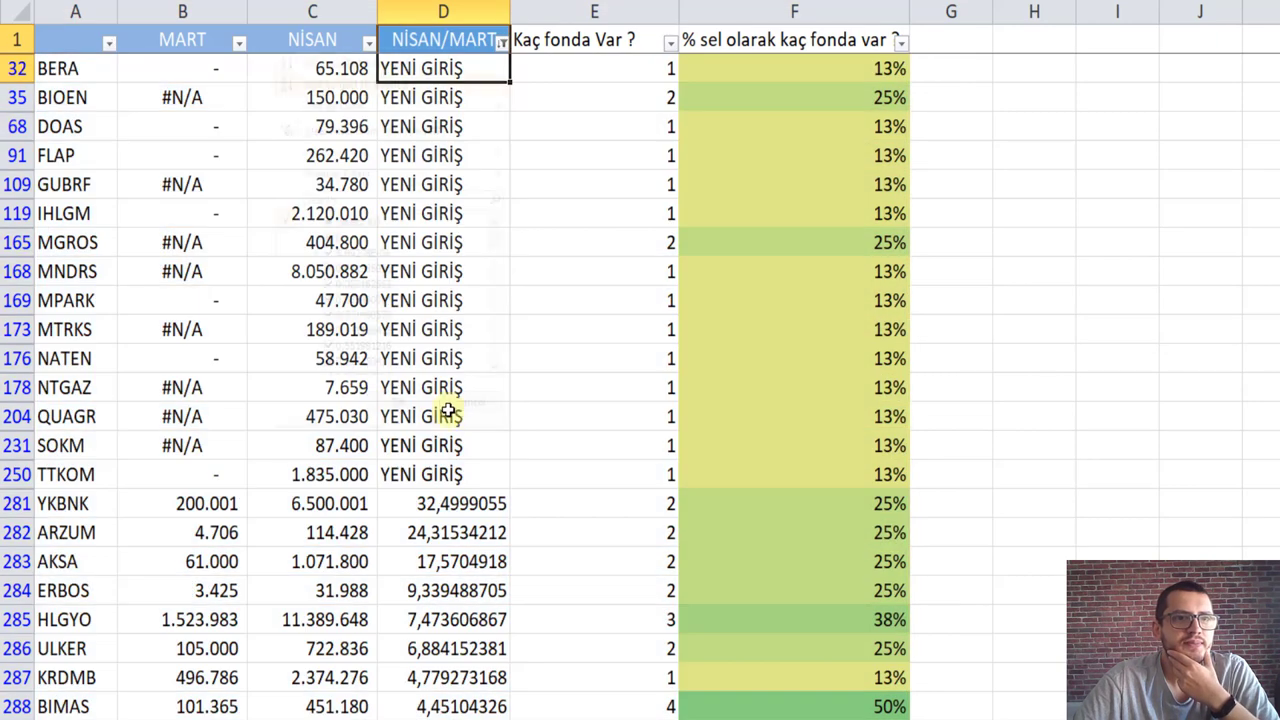
Step: Highlight the block of YENİ GİRİŞ entries in the NİSAN/MART column to inspect them, and clear the selection
{"action": "left_click", "coordinate": [460, 271]}
{"action": "left_click_drag", "start_coordinate": [460, 68], "coordinate": [471, 470]}
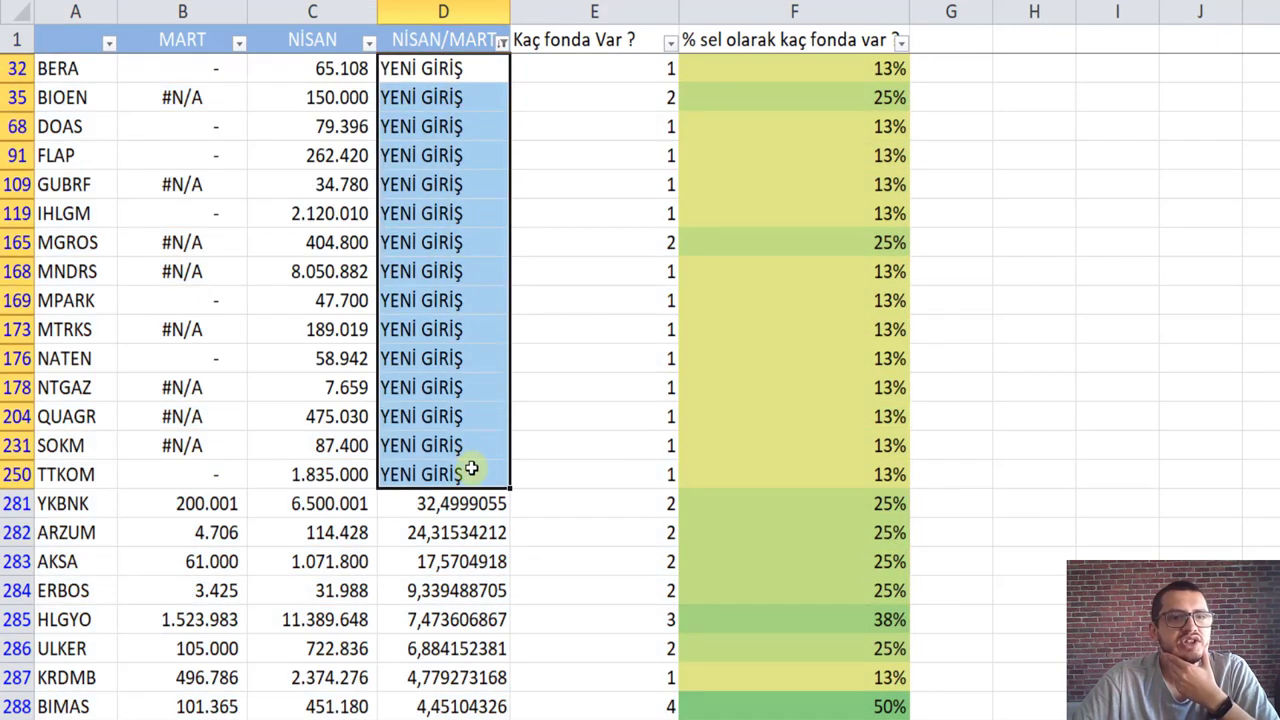
{"action": "left_click", "coordinate": [996, 337]}
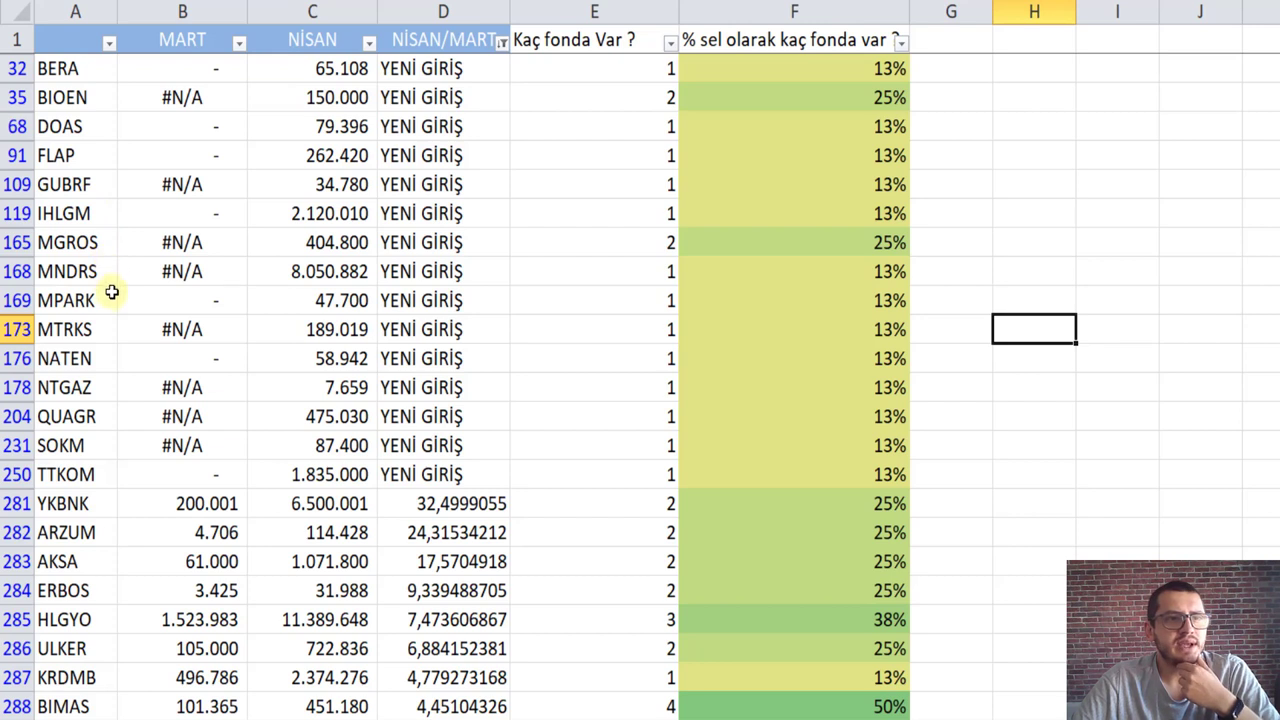
Step: Review the newly entered tickers from MTRKS to TTKOM one by one, and select the whole ticker range from BERA to TTKOM
{"action": "left_click", "coordinate": [91, 330]}
{"action": "left_click", "coordinate": [96, 358]}
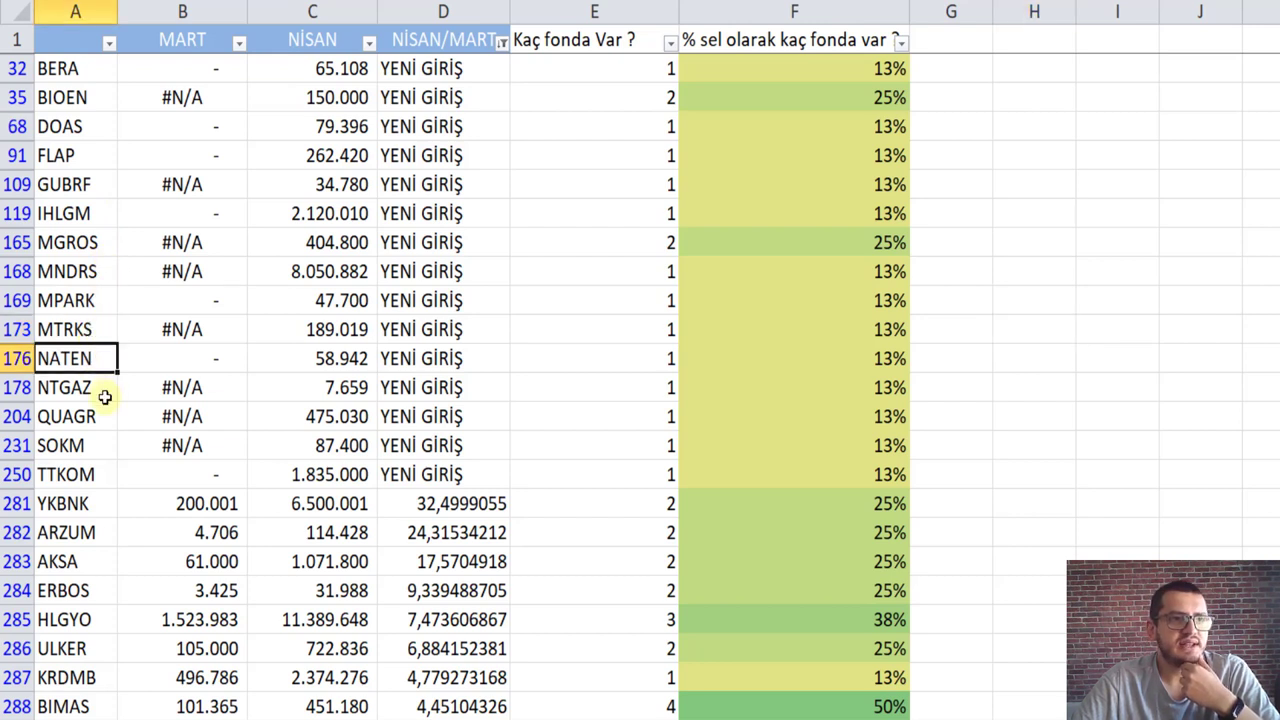
{"action": "left_click", "coordinate": [97, 388]}
{"action": "left_click", "coordinate": [95, 419]}
{"action": "left_click", "coordinate": [103, 445]}
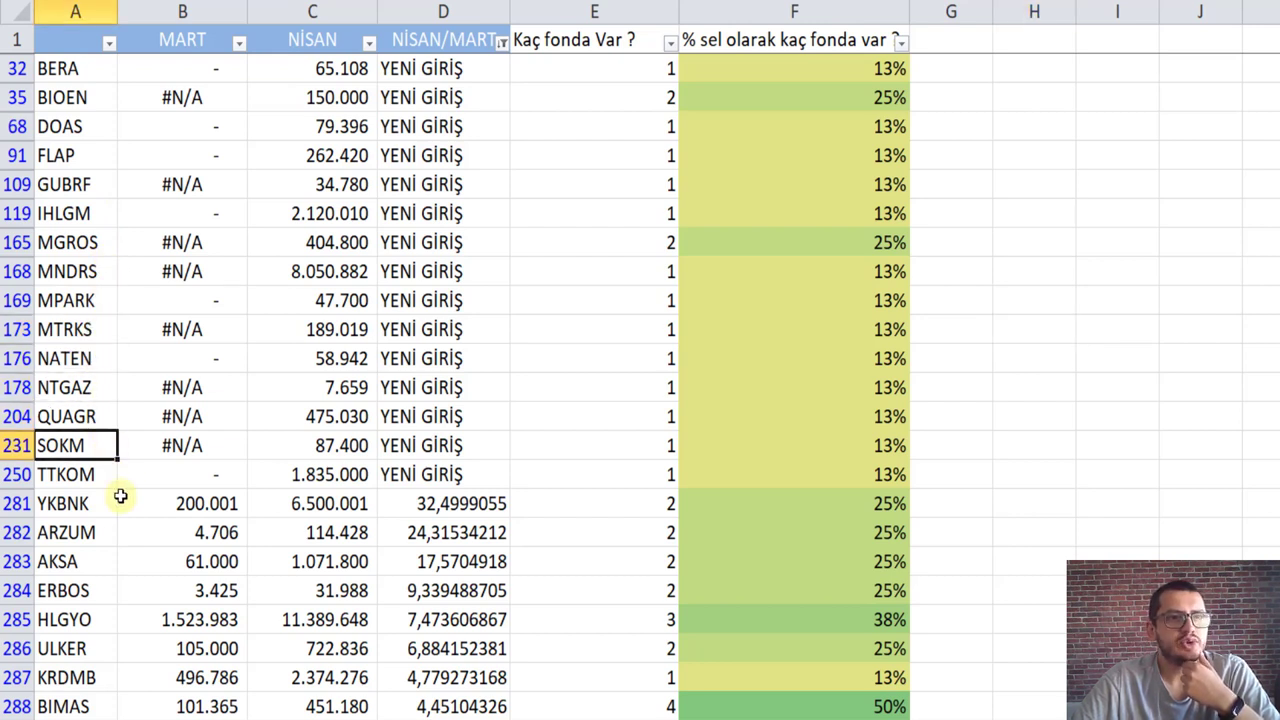
{"action": "left_click", "coordinate": [110, 476]}
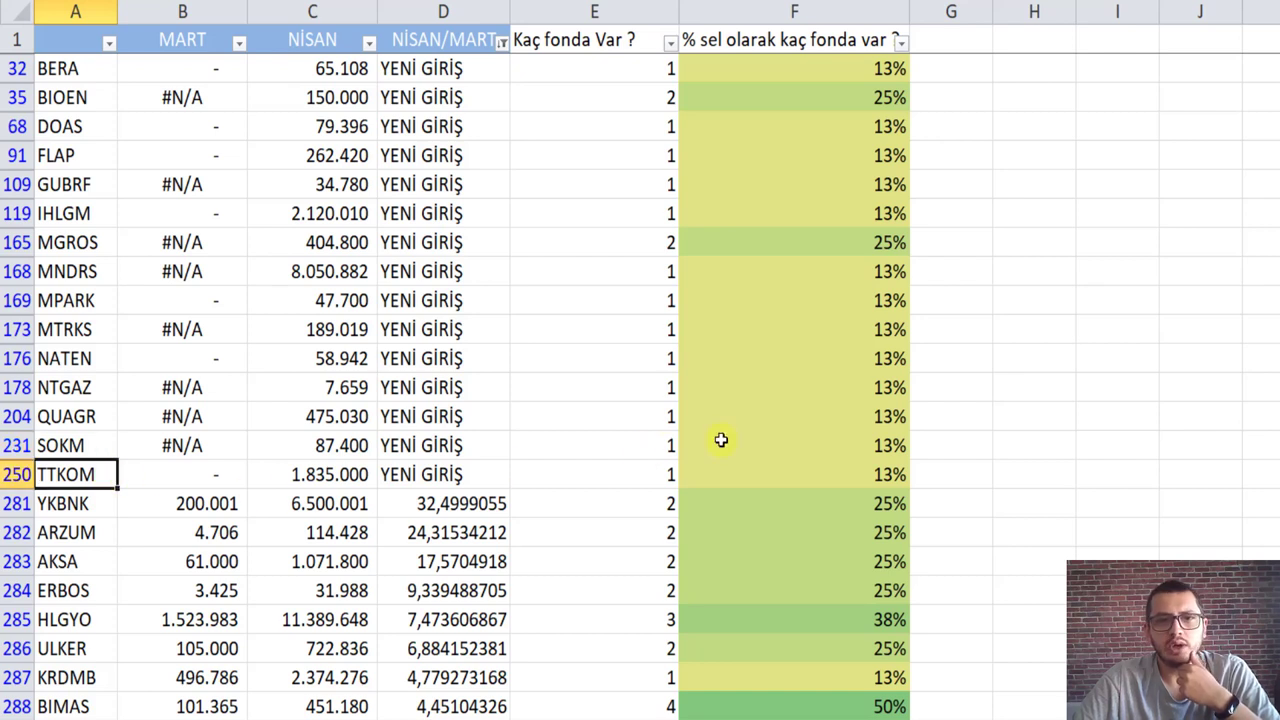
{"action": "left_click_drag", "start_coordinate": [73, 474], "coordinate": [62, 68]}
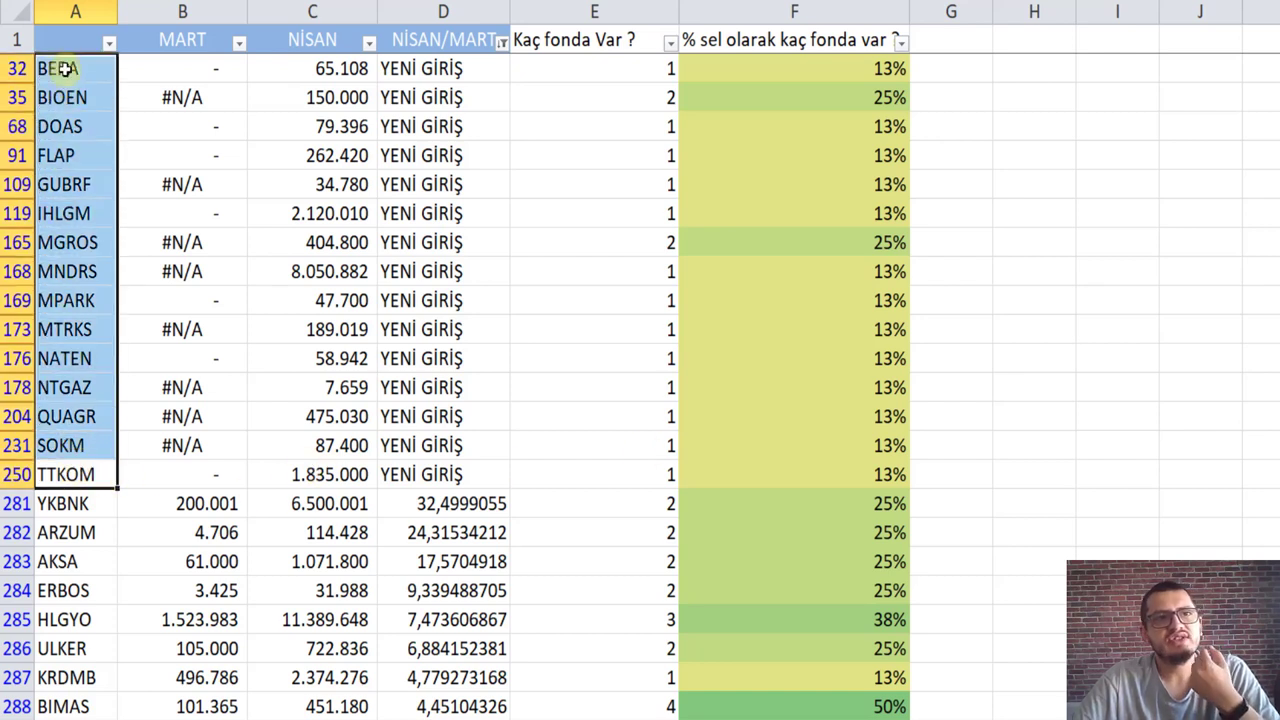
{"action": "left_click", "coordinate": [980, 240]}
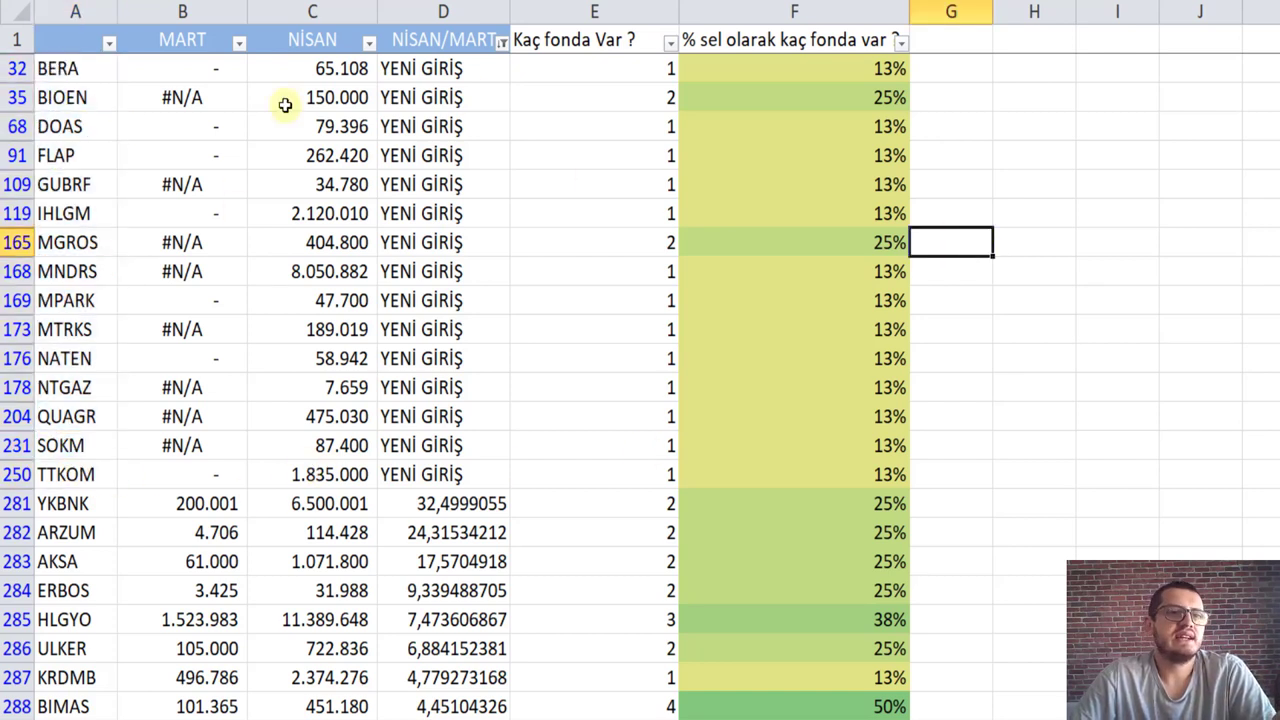
{"action": "left_click_drag", "start_coordinate": [100, 66], "coordinate": [108, 471]}
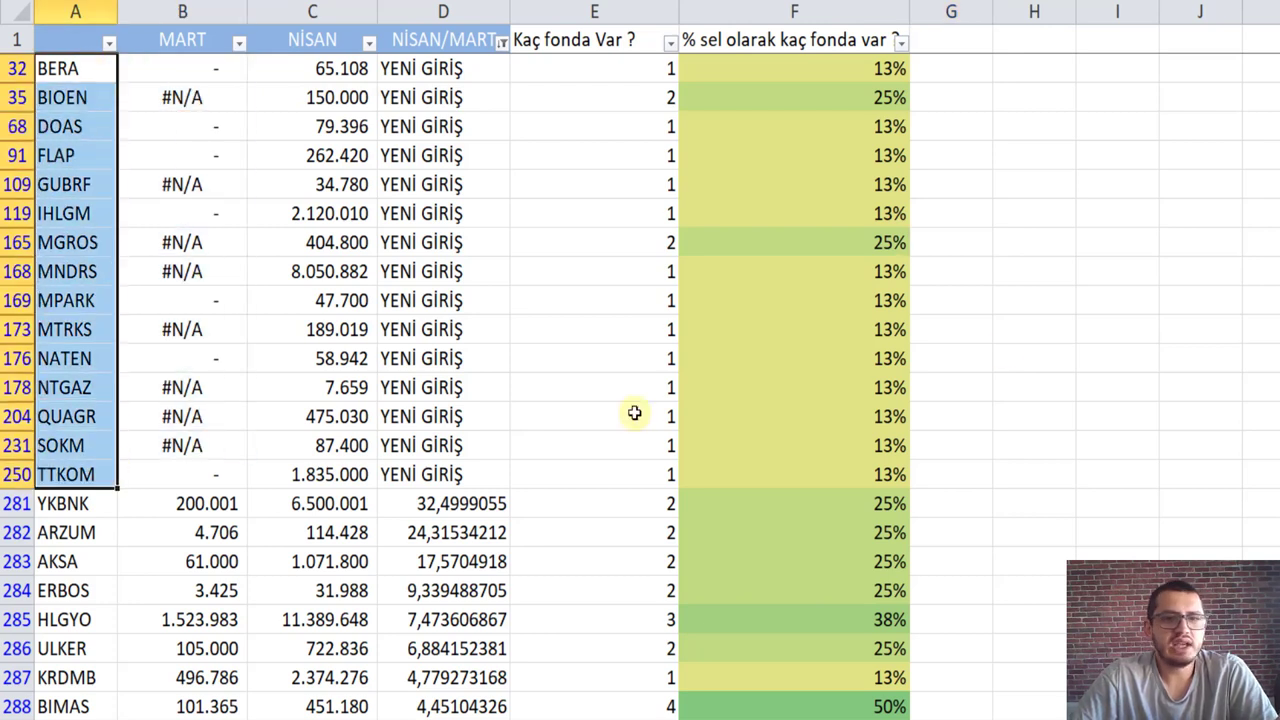
Step: Check the fund percentages of MGROS and BIOEN, and list BIOEN and MGROS in column J from cell J35 downward
{"action": "left_click", "coordinate": [1080, 212]}
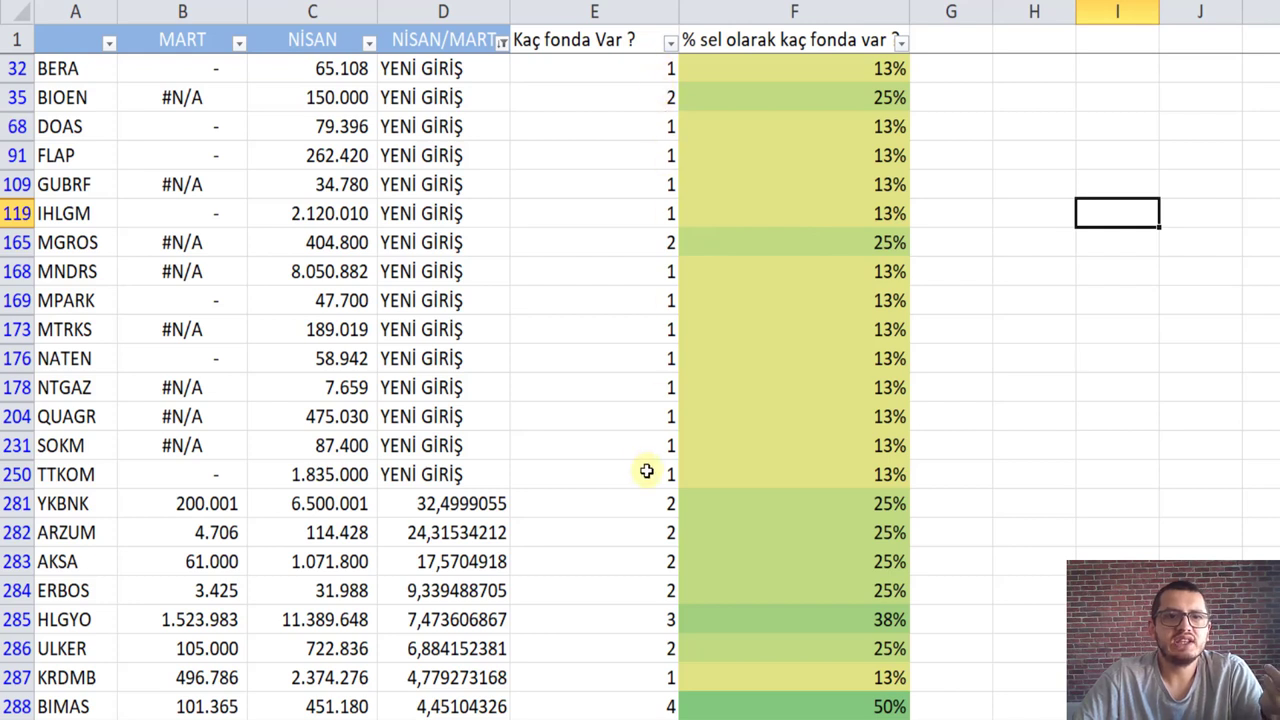
{"action": "left_click", "coordinate": [701, 245]}
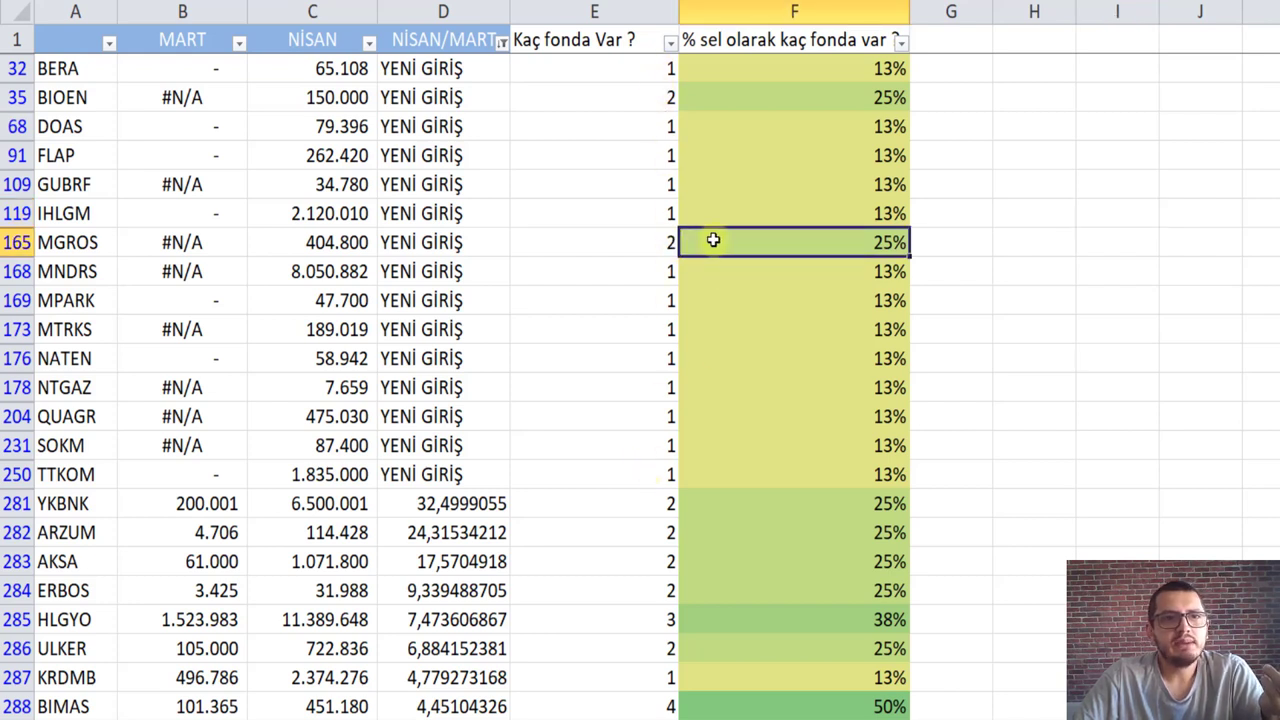
{"action": "left_click", "coordinate": [722, 93]}
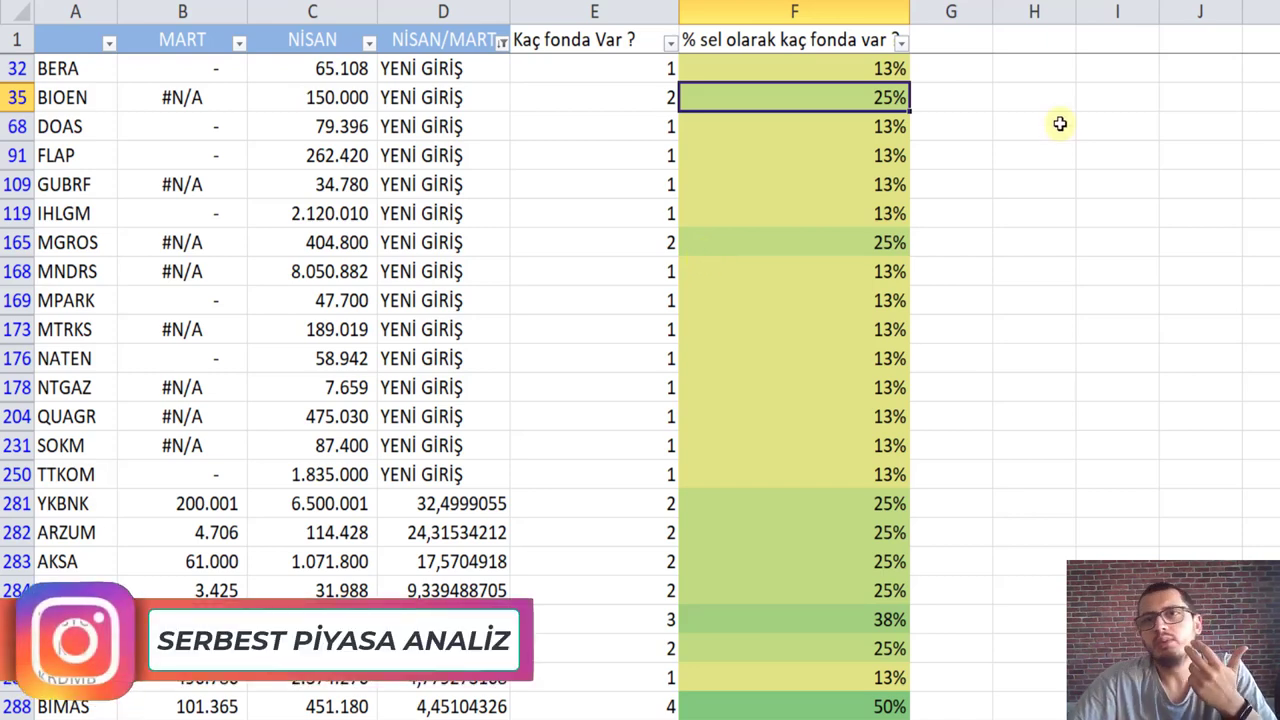
{"action": "left_click", "coordinate": [1173, 94]}
{"action": "type", "text": "="}
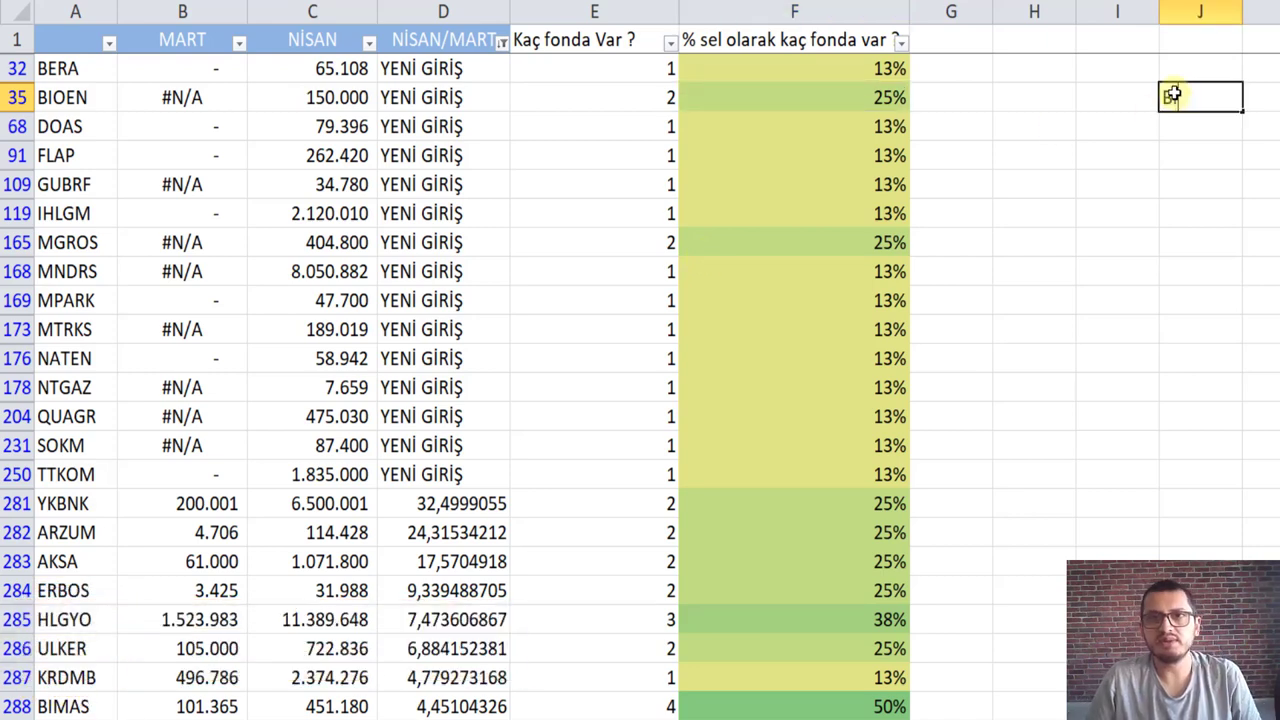
{"action": "type", "text": "IOEN"}
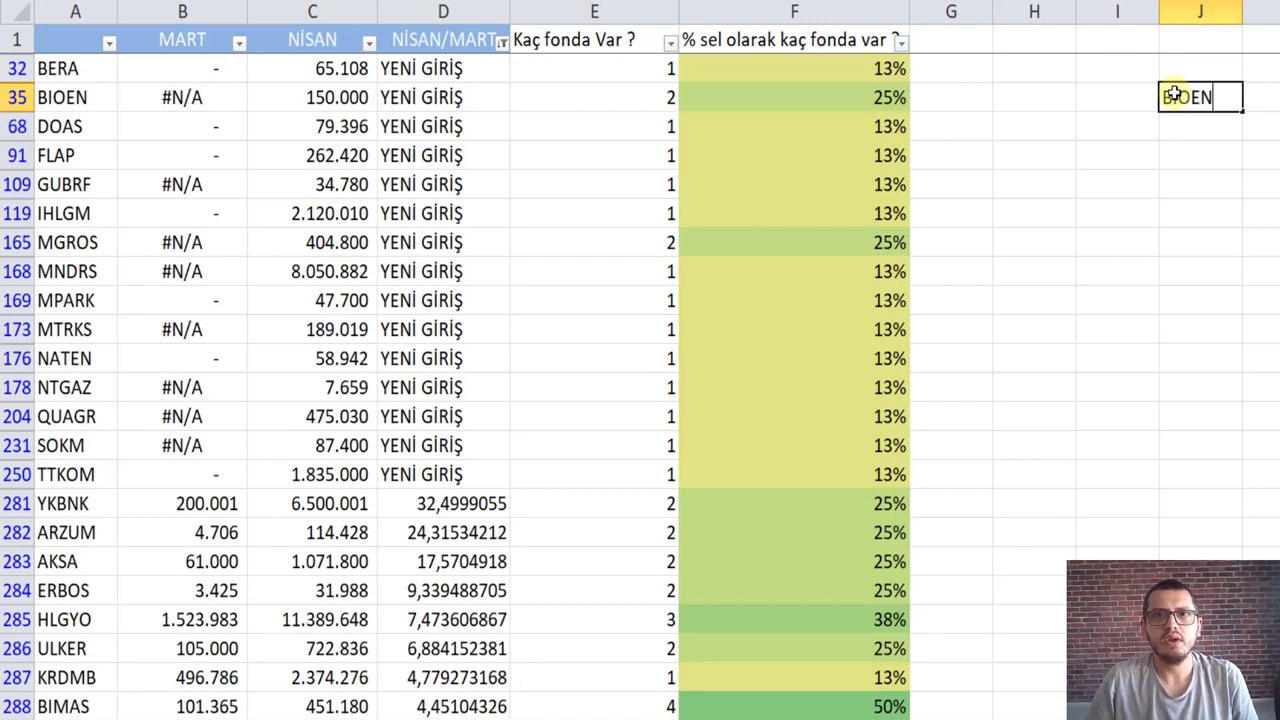
{"action": "key", "text": "Return"}
{"action": "type", "text": "MGROS"}
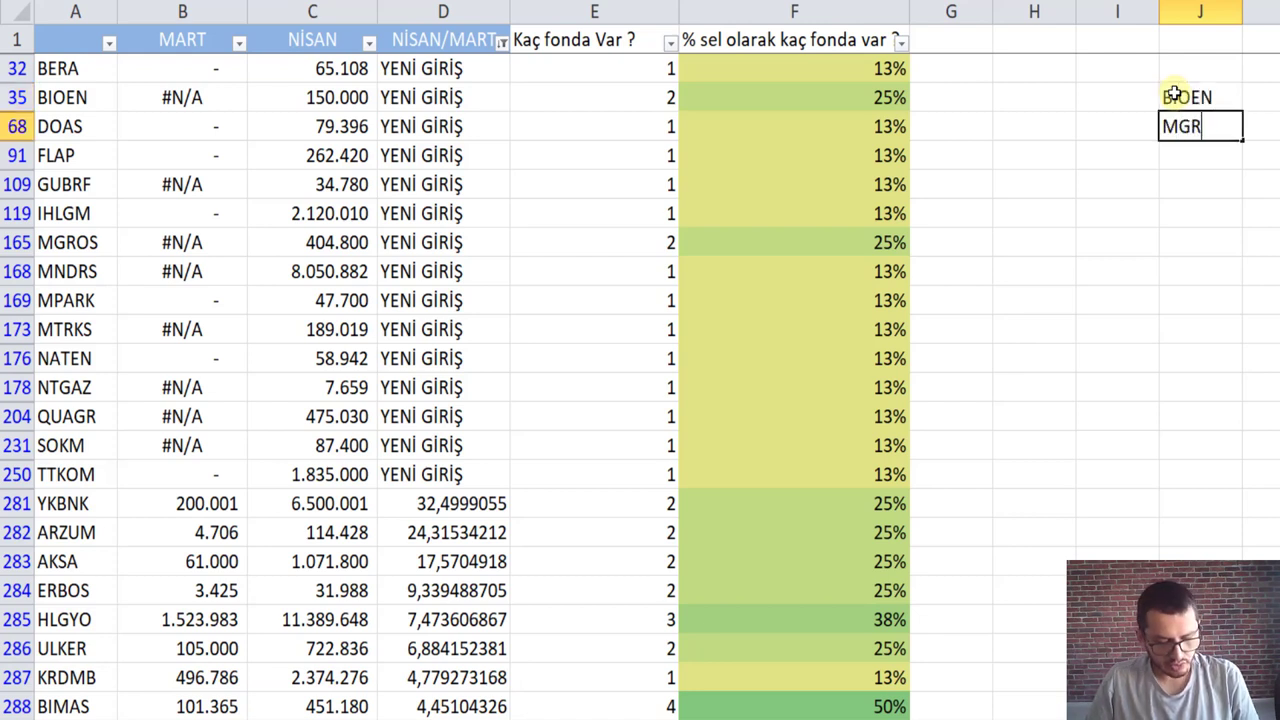
{"action": "key", "text": "Return"}
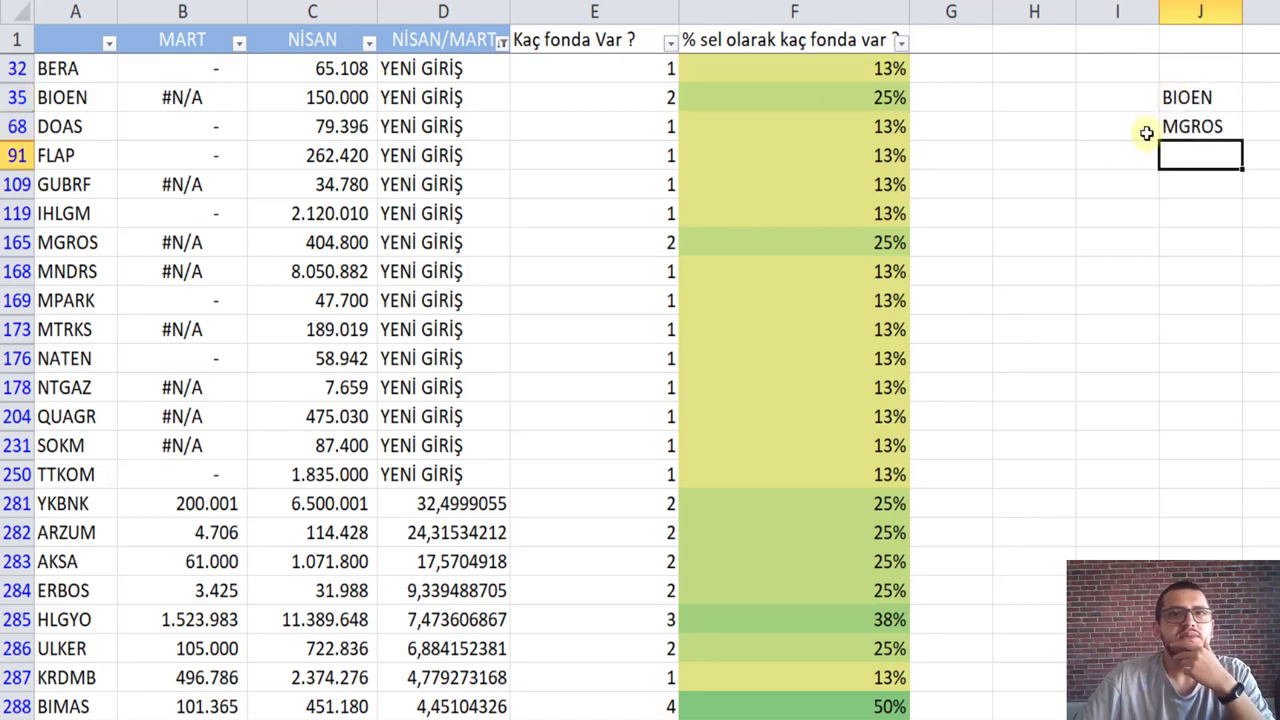
{"action": "left_click_drag", "start_coordinate": [1229, 100], "coordinate": [1200, 128]}
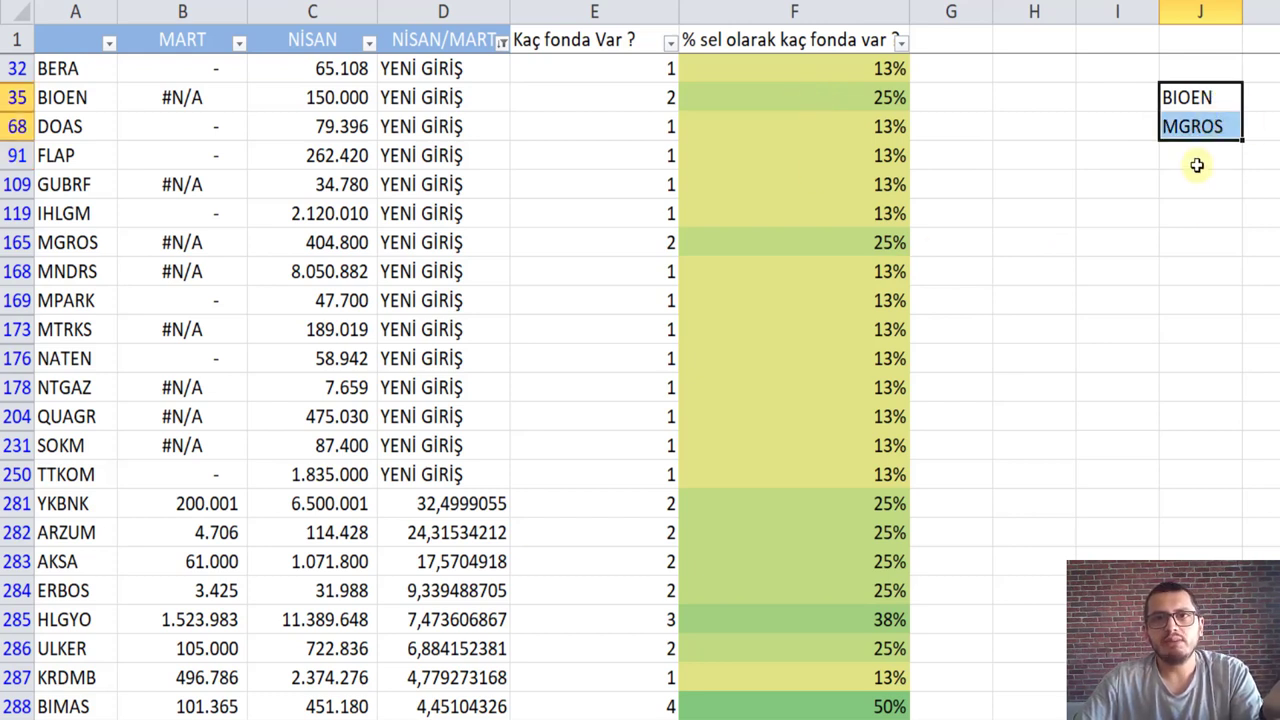
{"action": "left_click", "coordinate": [1195, 165]}
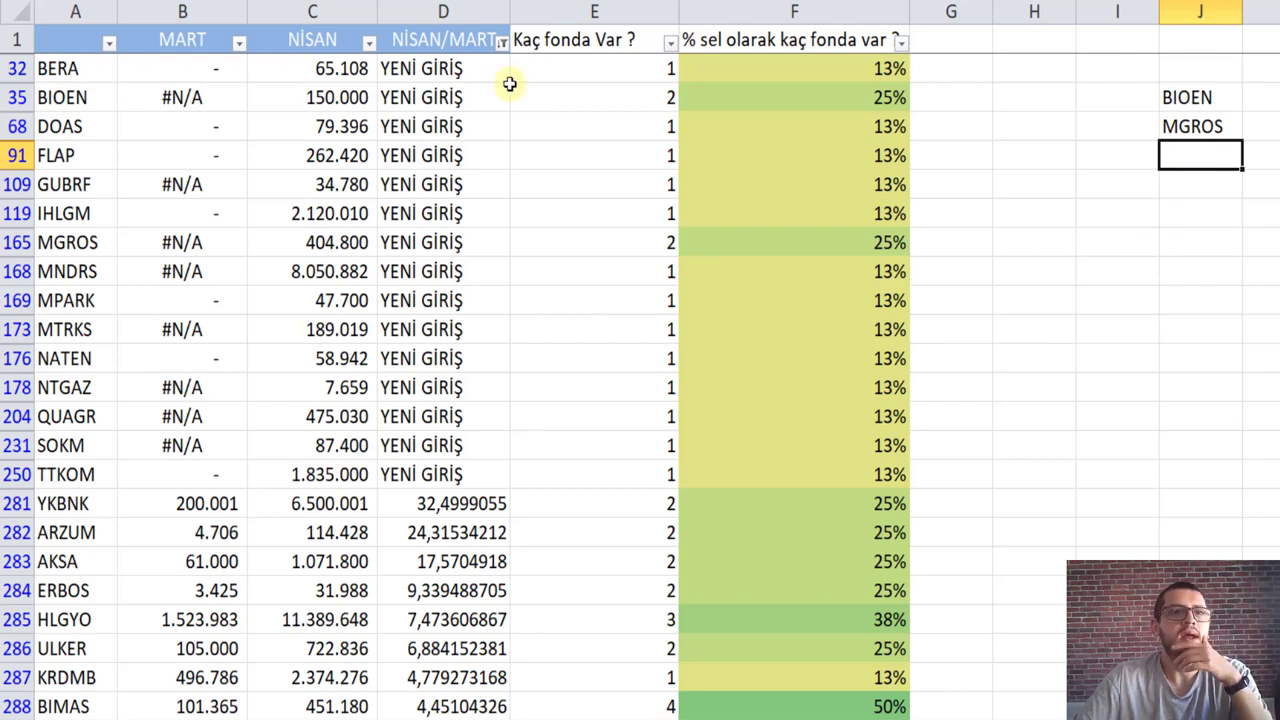
Step: Sort the stock table by the NİSAN column from largest to smallest
{"action": "left_click", "coordinate": [369, 46]}
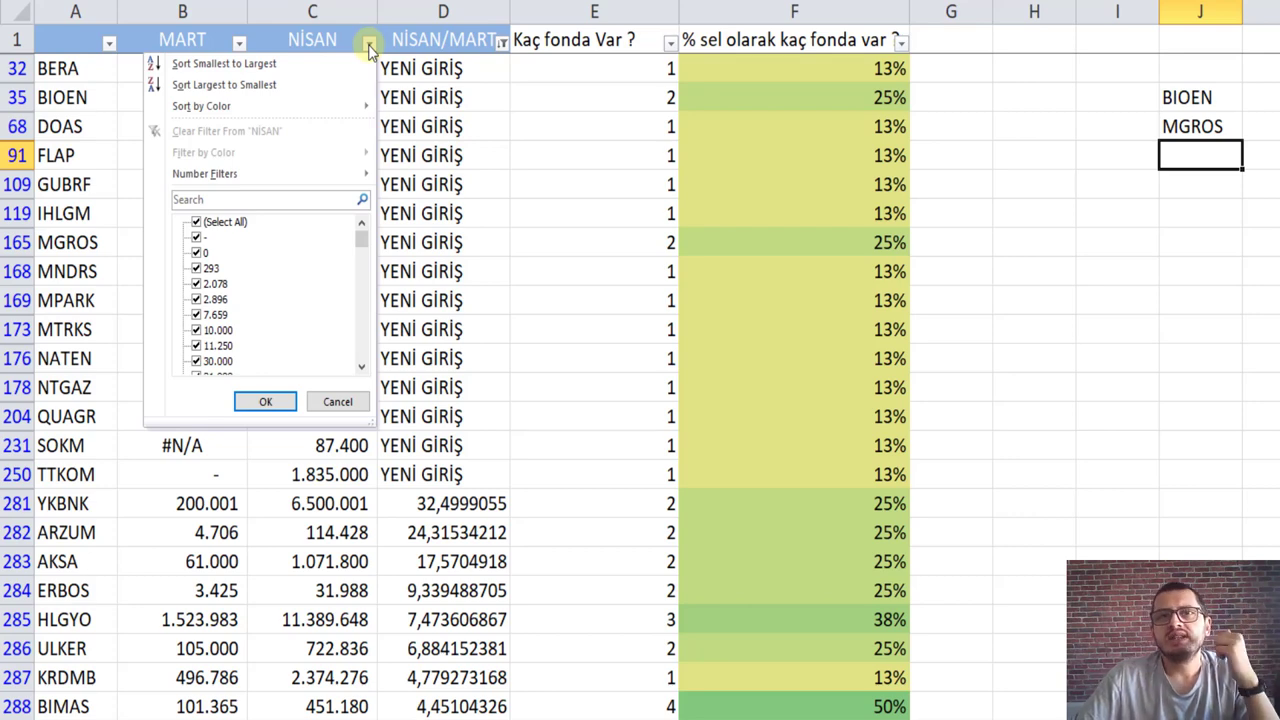
{"action": "left_click", "coordinate": [294, 86]}
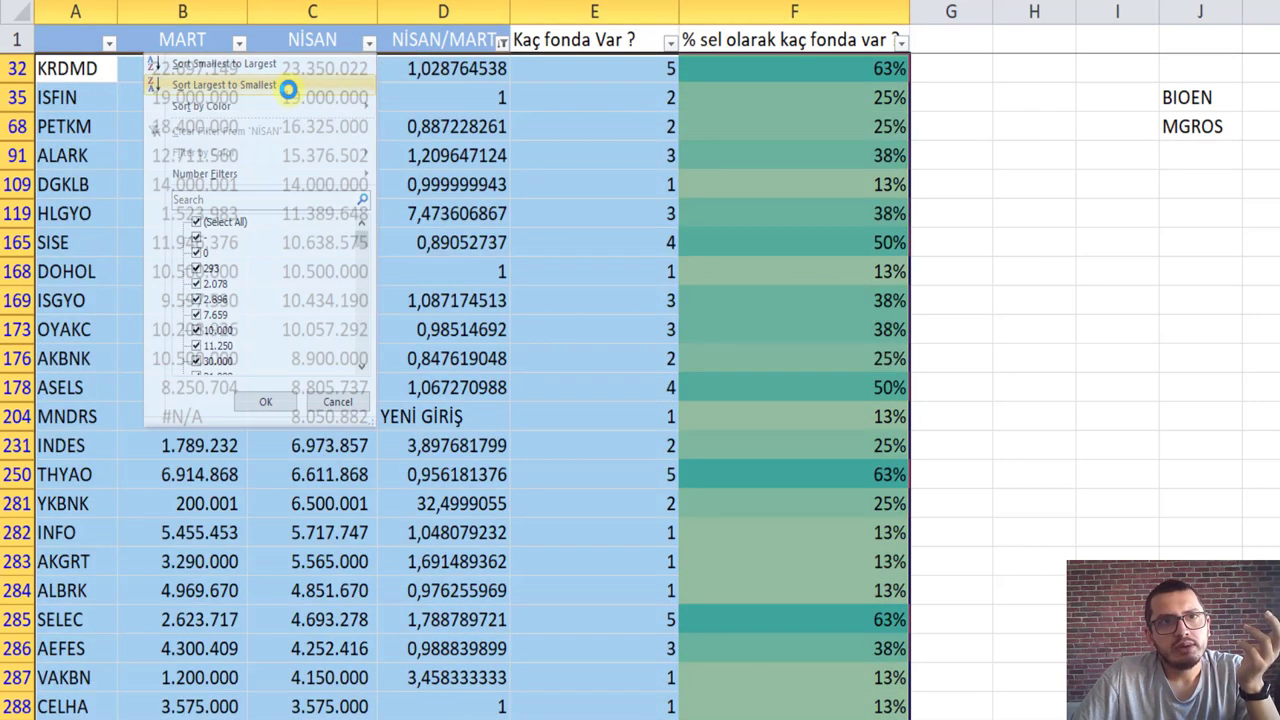
{"action": "left_click", "coordinate": [368, 42]}
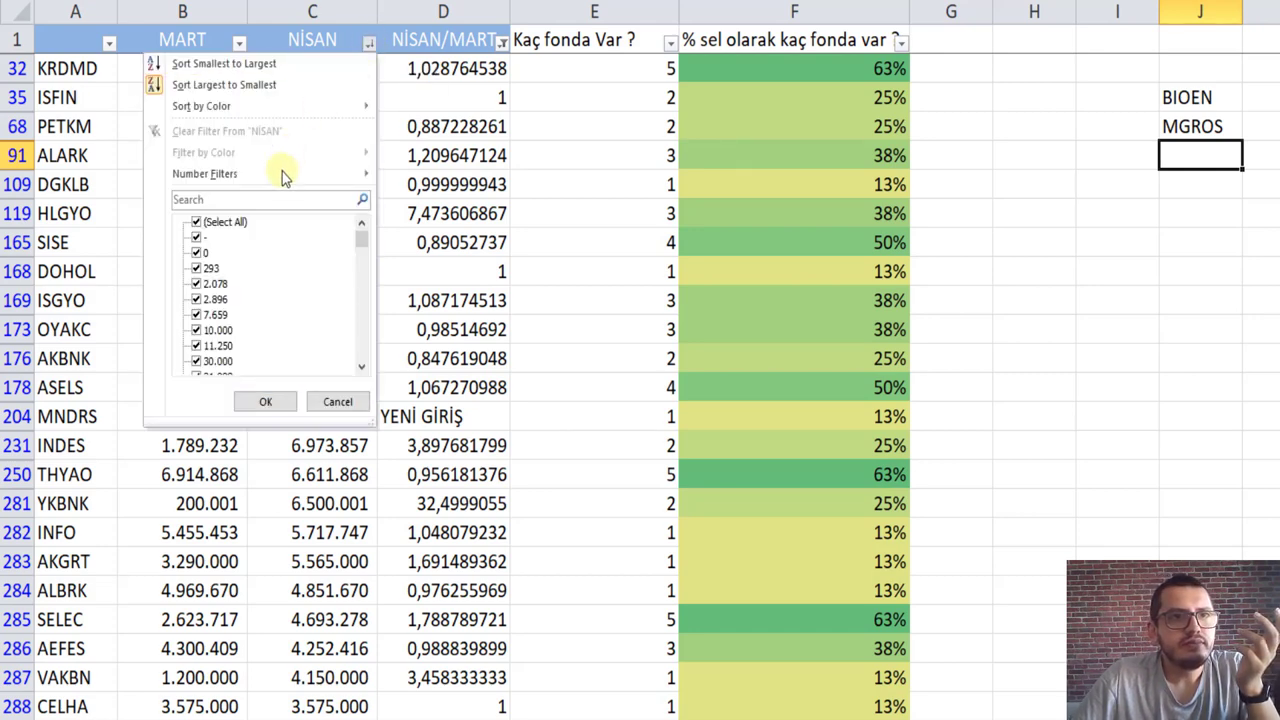
{"action": "left_click", "coordinate": [272, 87]}
Step: Review the NİSAN holdings and NİSAN/MART ratios of KRDMD and ISFIN, and add KRDMD below MGROS in column J
{"action": "left_click", "coordinate": [304, 210]}
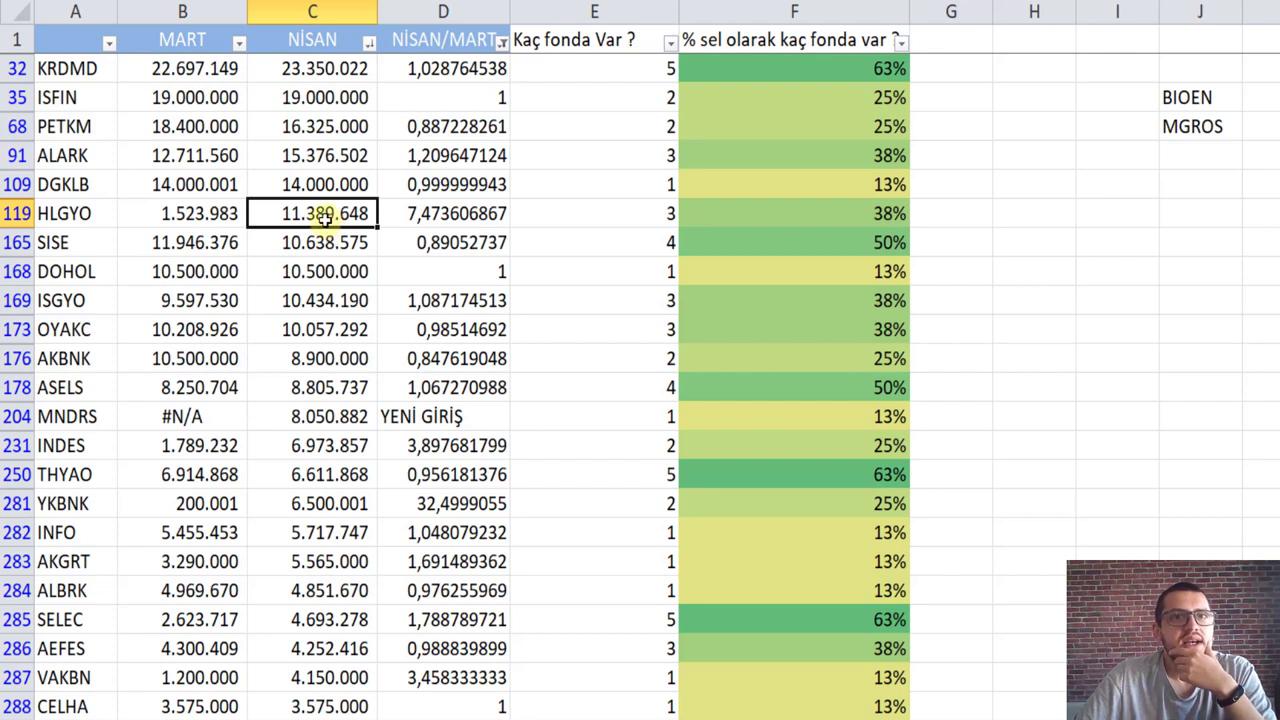
{"action": "left_click", "coordinate": [329, 68]}
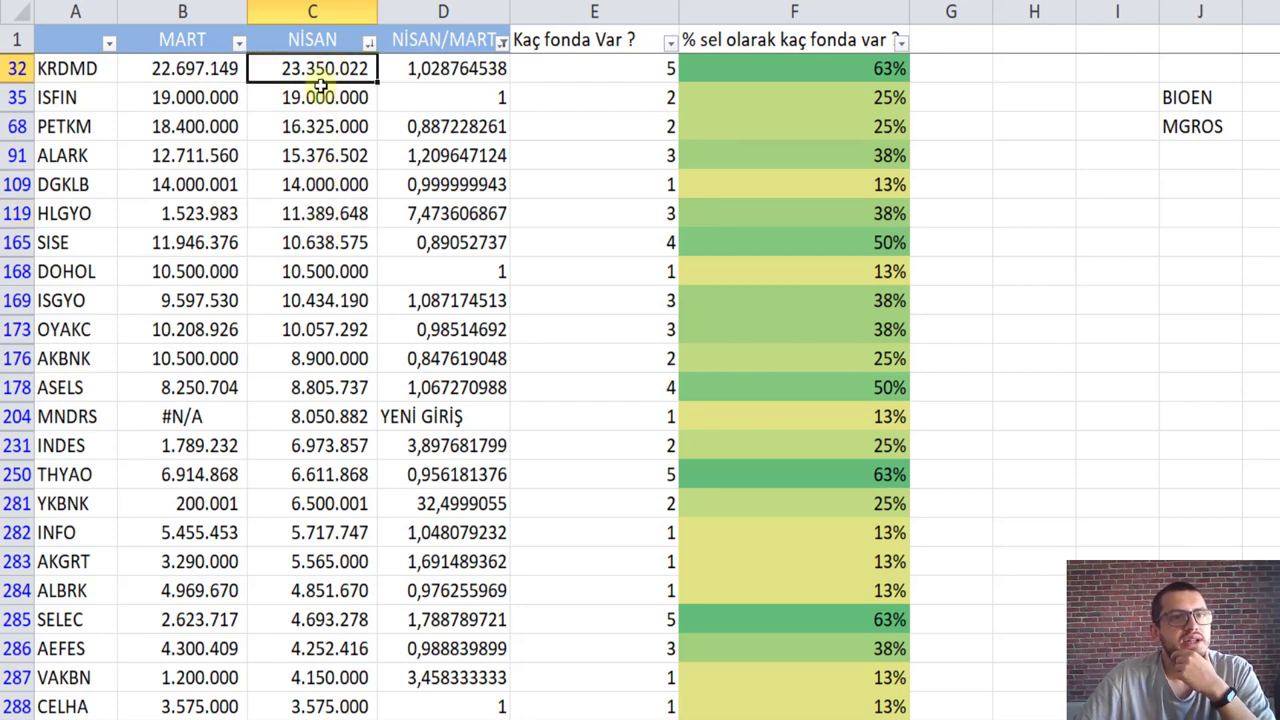
{"action": "left_click", "coordinate": [440, 67]}
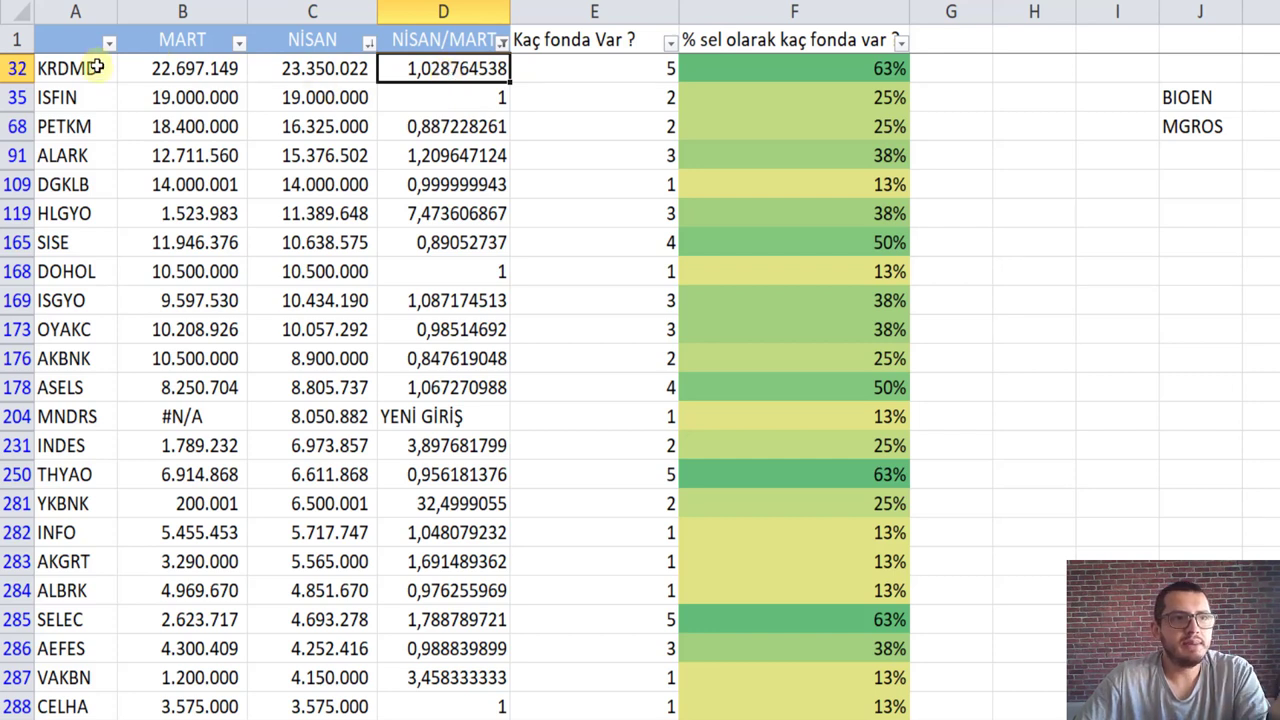
{"action": "left_click", "coordinate": [334, 97]}
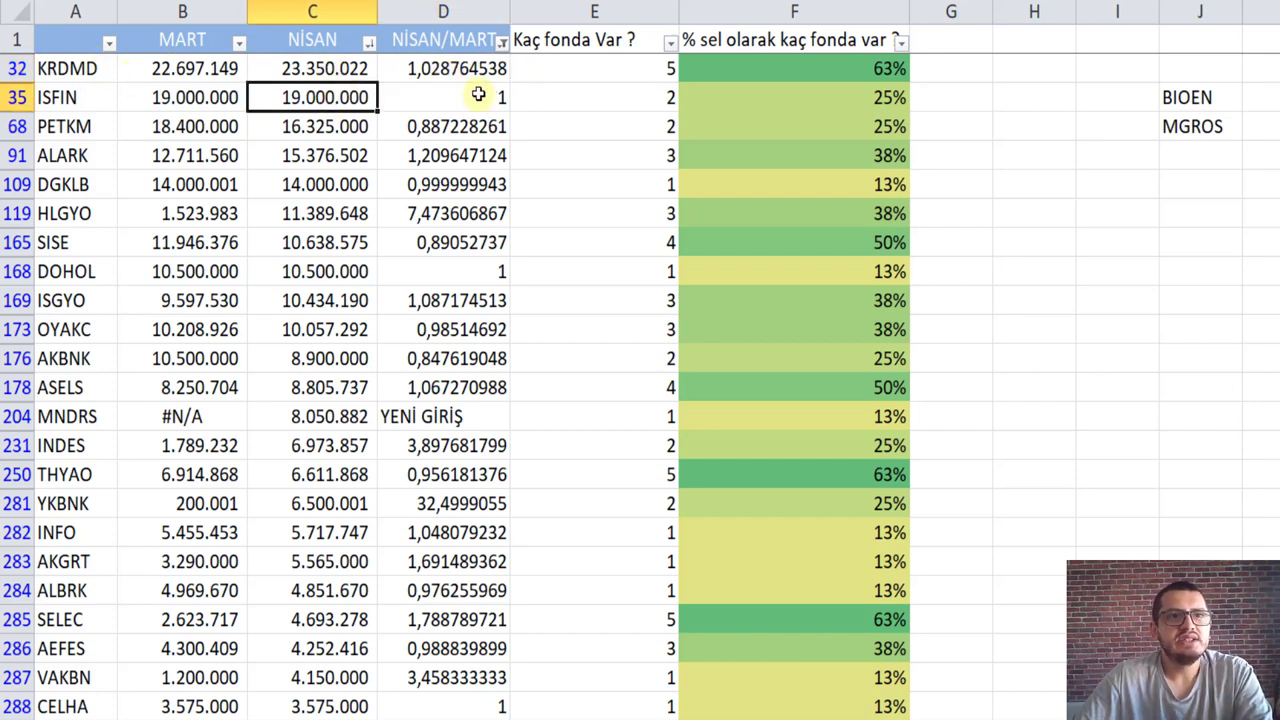
{"action": "left_click", "coordinate": [477, 97]}
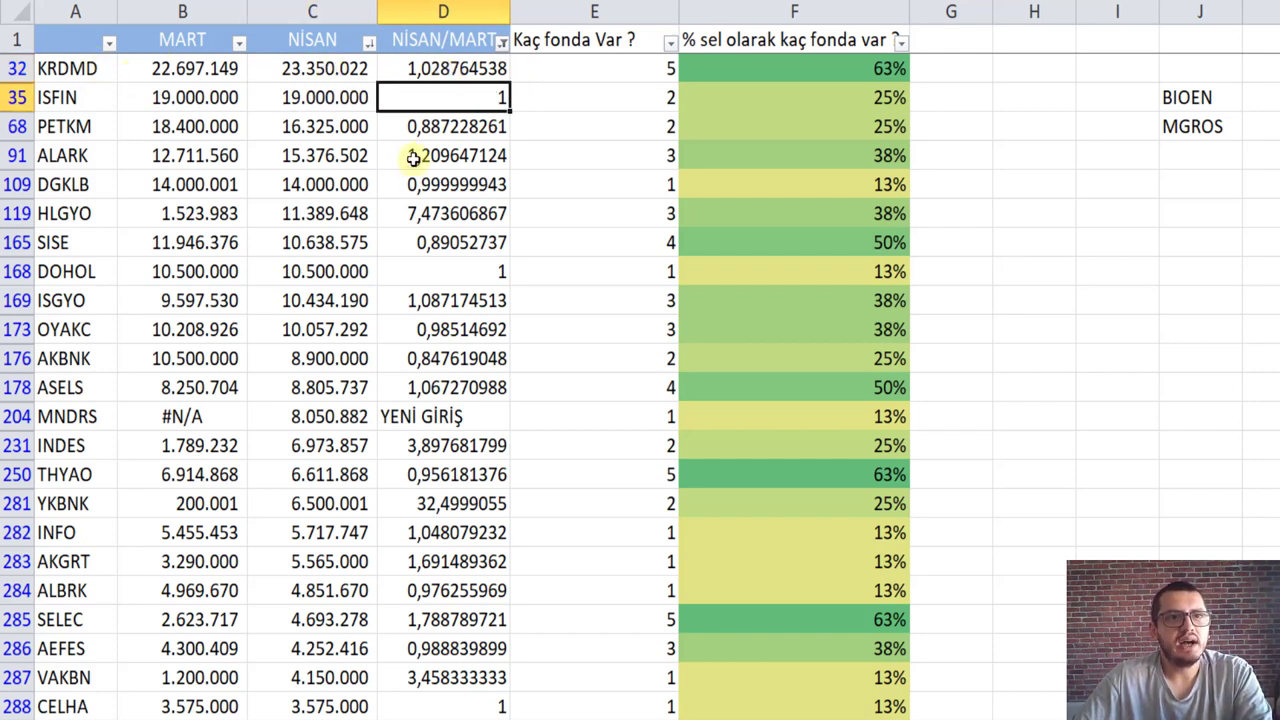
{"action": "left_click", "coordinate": [325, 65]}
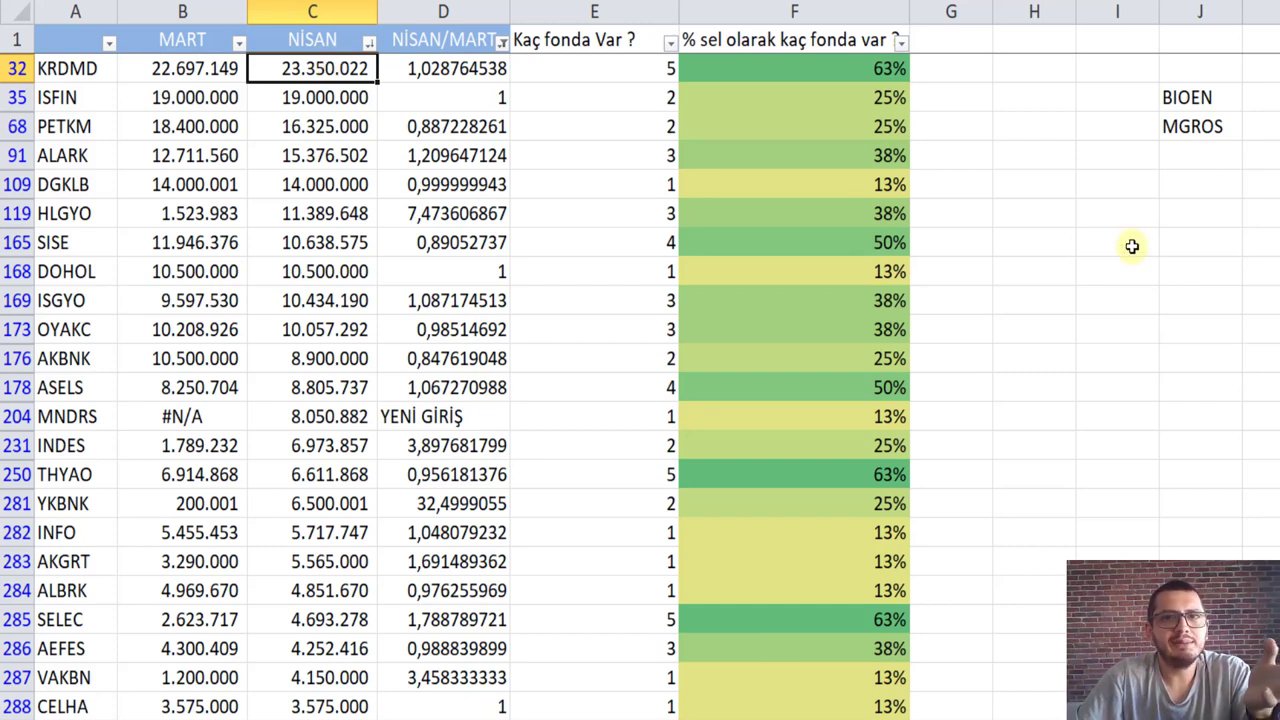
{"action": "left_click", "coordinate": [1213, 151]}
{"action": "type", "text": "KR"}
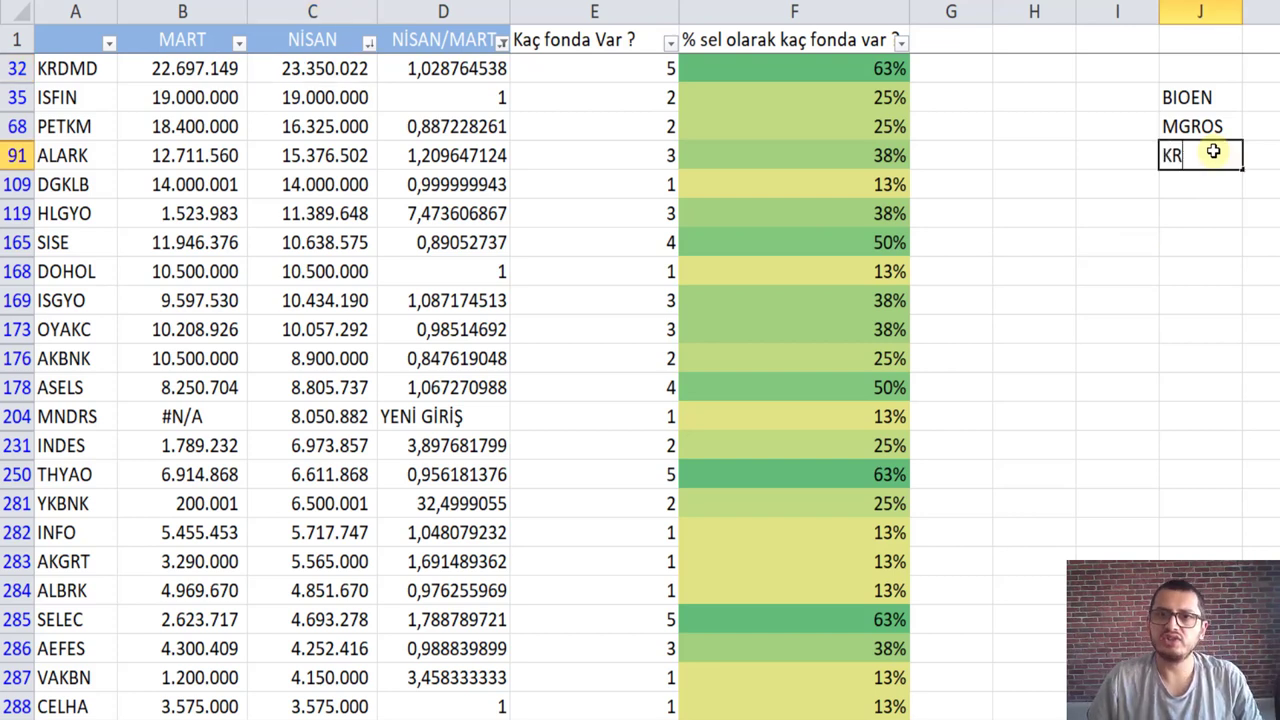
{"action": "type", "text": "DM"}
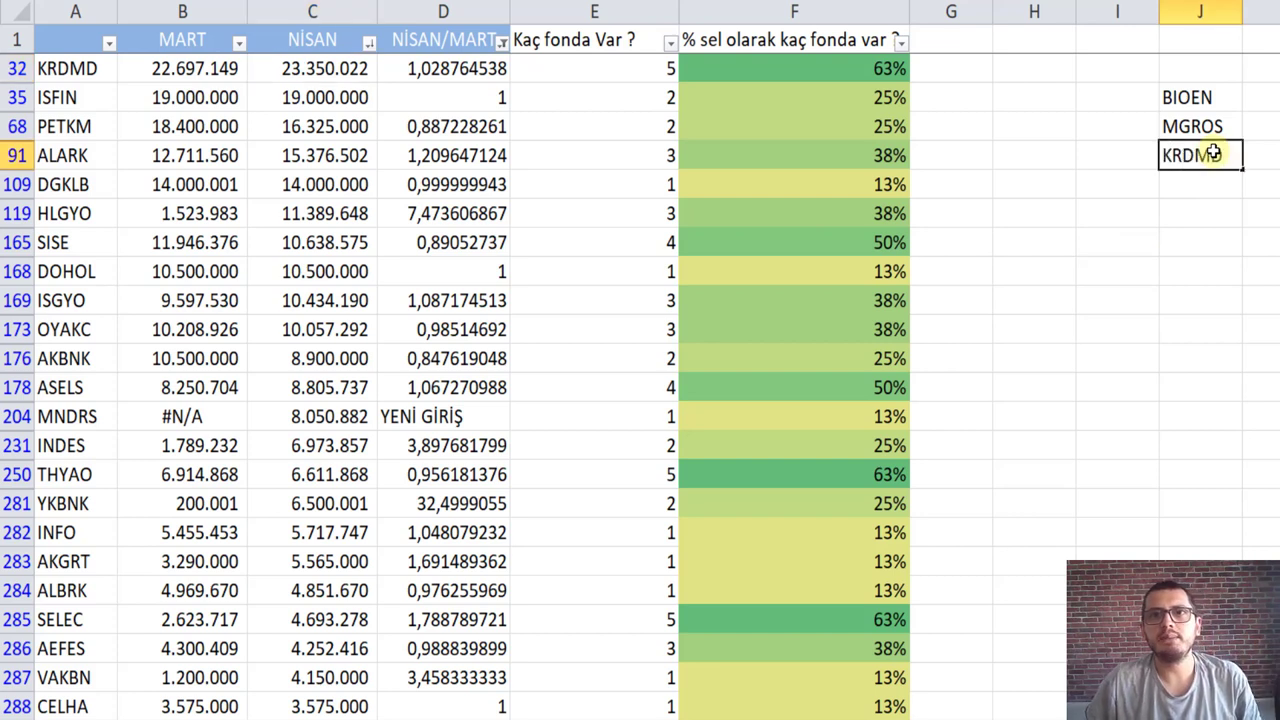
{"action": "type", "text": "D"}
{"action": "key", "text": "Return"}
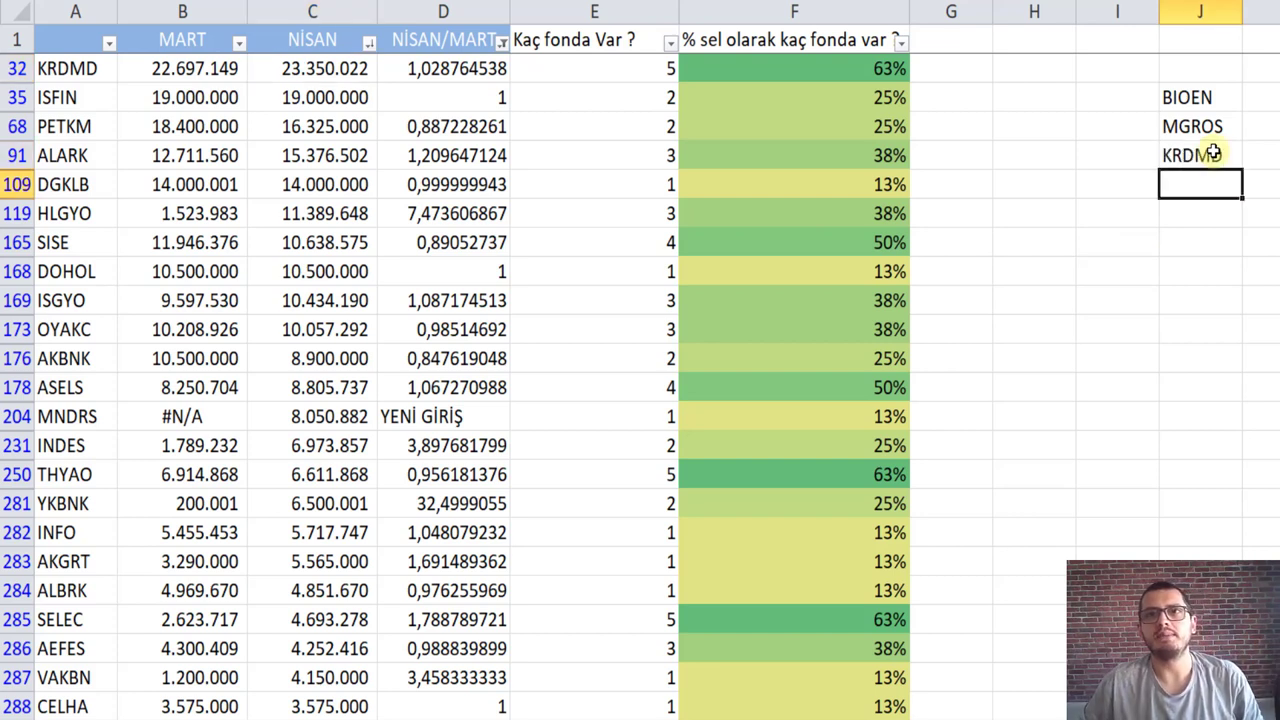
Step: Compare the NİSAN/MART ratios of KRDMD, PETKM and ALARK, and add ALARK below KRDMD in column J
{"action": "left_click", "coordinate": [762, 69]}
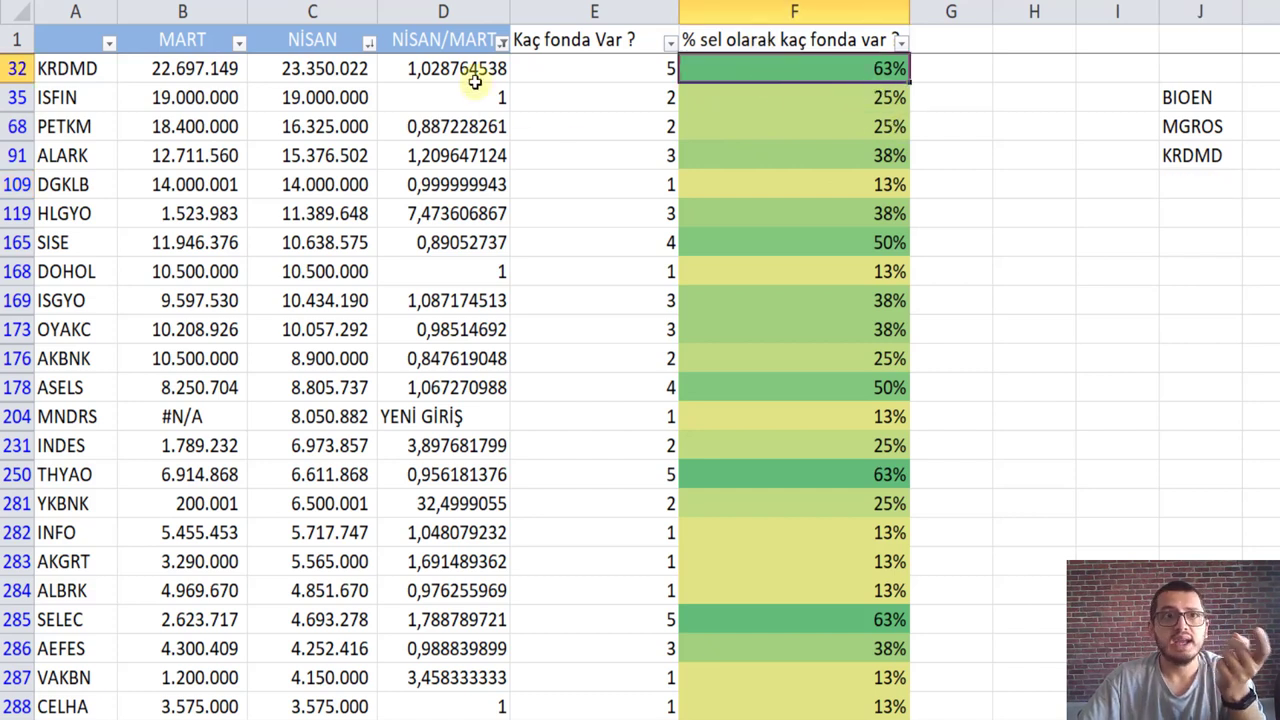
{"action": "left_click", "coordinate": [472, 70]}
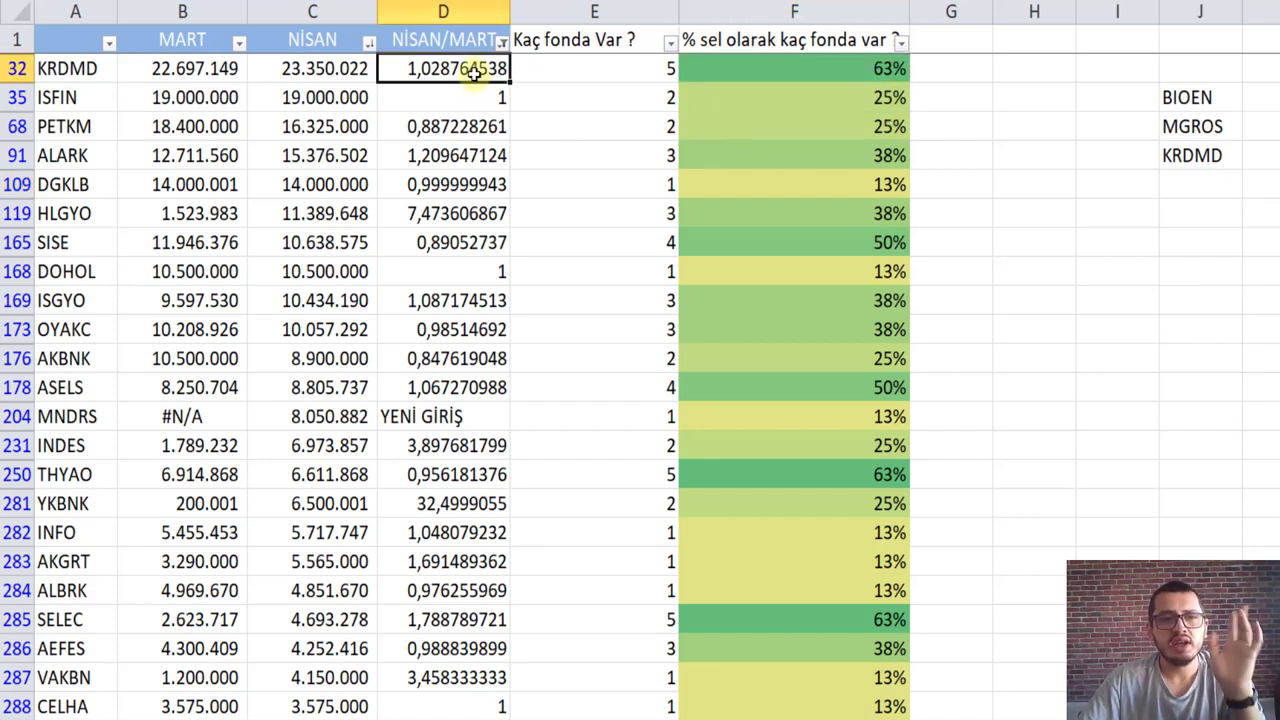
{"action": "left_click", "coordinate": [449, 126]}
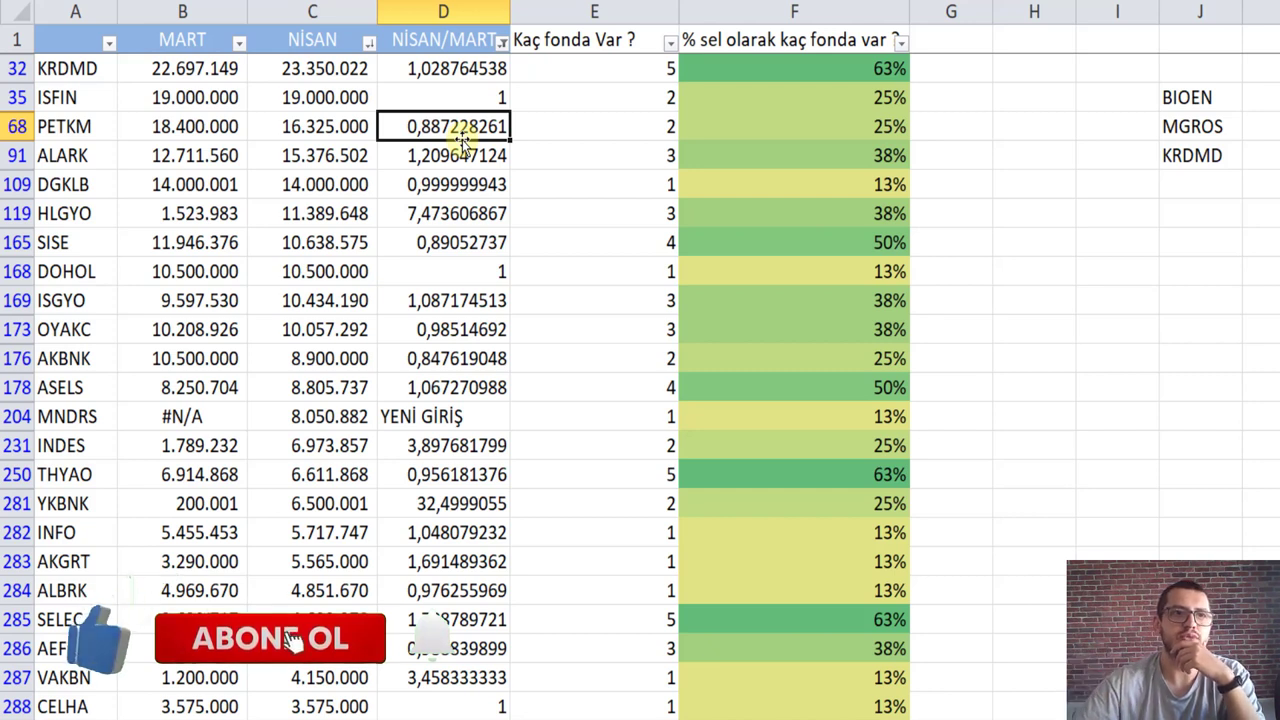
{"action": "left_click", "coordinate": [458, 155]}
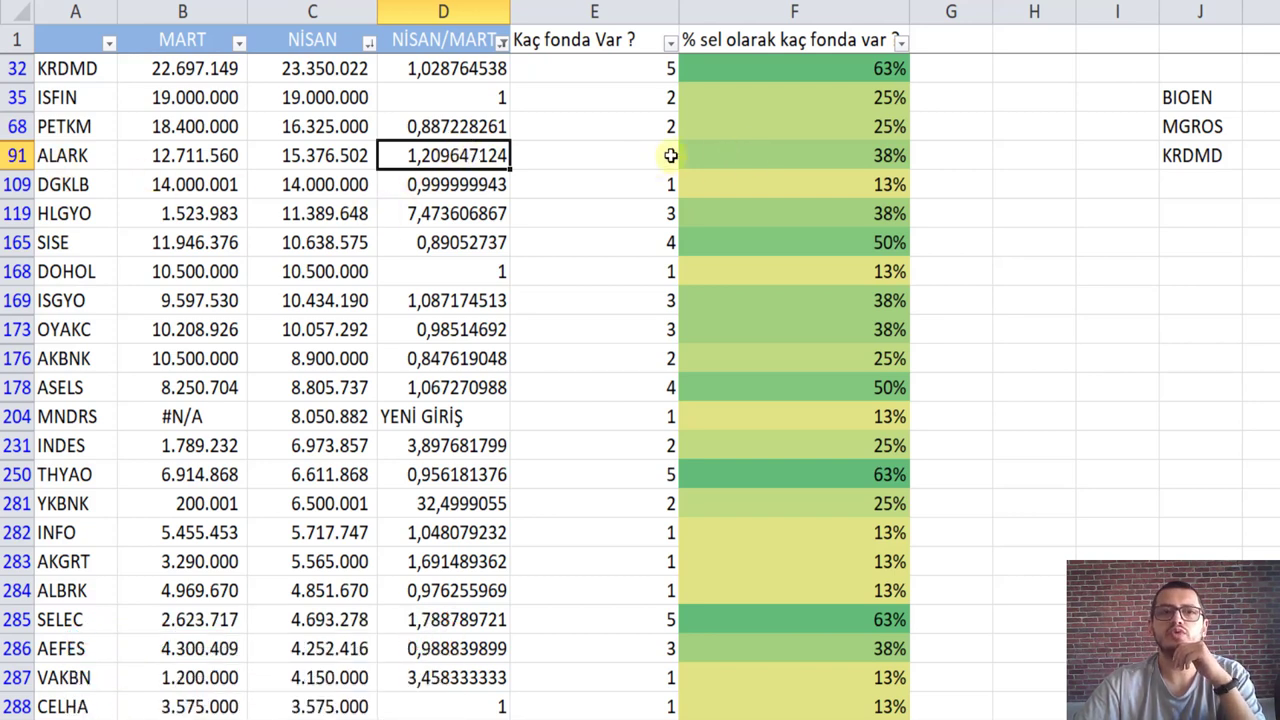
{"action": "left_click", "coordinate": [1191, 186]}
{"action": "type", "text": "ALARK"}
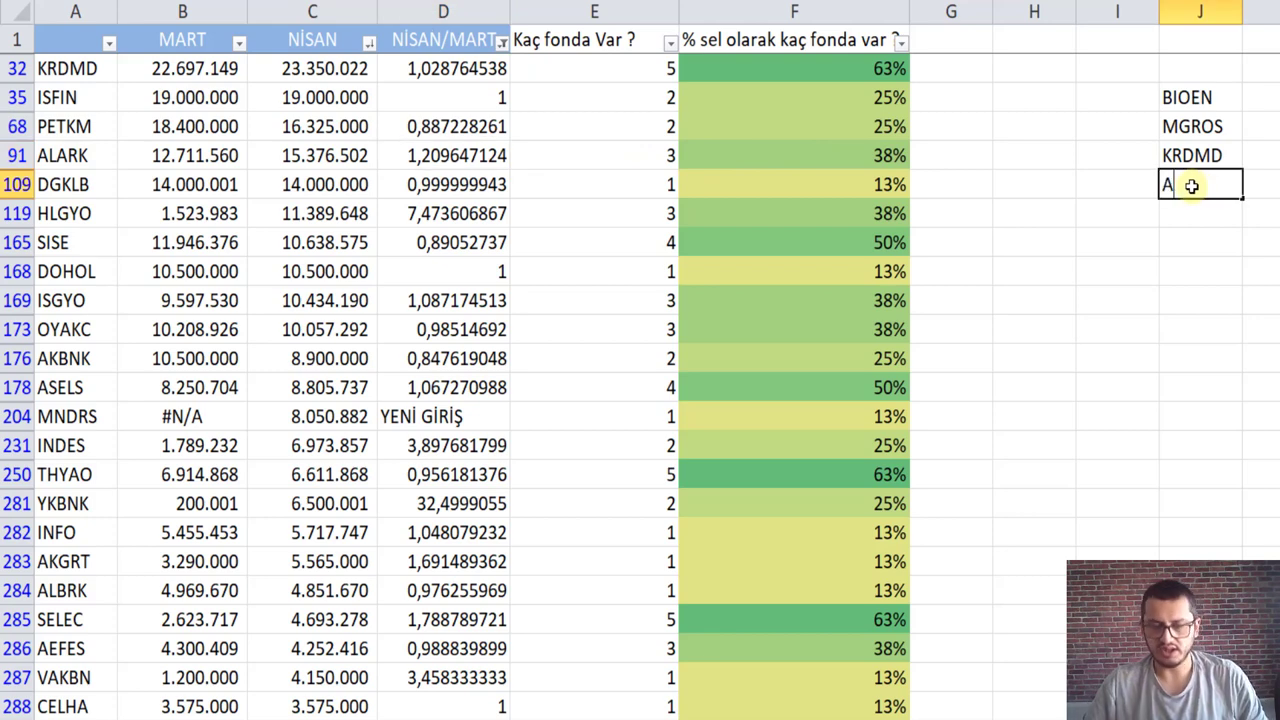
{"action": "key", "text": "Return"}
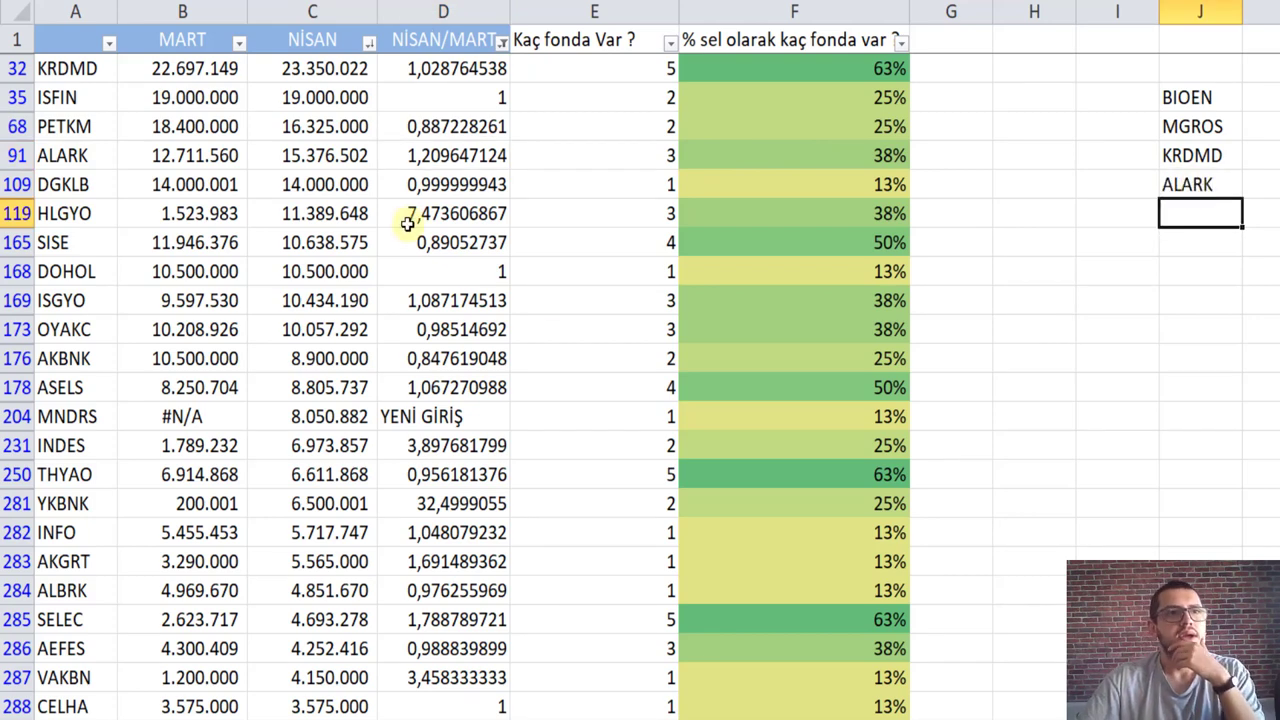
Step: Check the NİSAN/MART ratios of DGKLB and HLGYO, and add HLGYO below ALARK in column J
{"action": "left_click", "coordinate": [481, 182]}
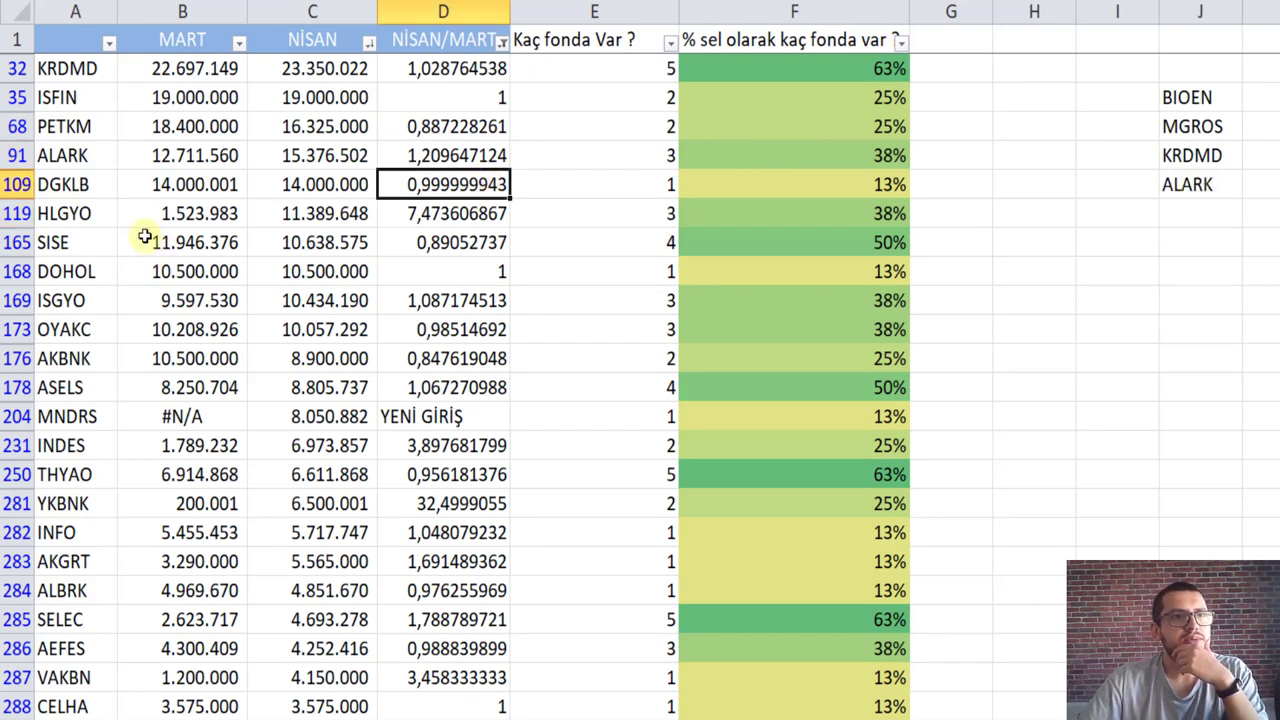
{"action": "left_click", "coordinate": [279, 214]}
{"action": "left_click", "coordinate": [410, 208]}
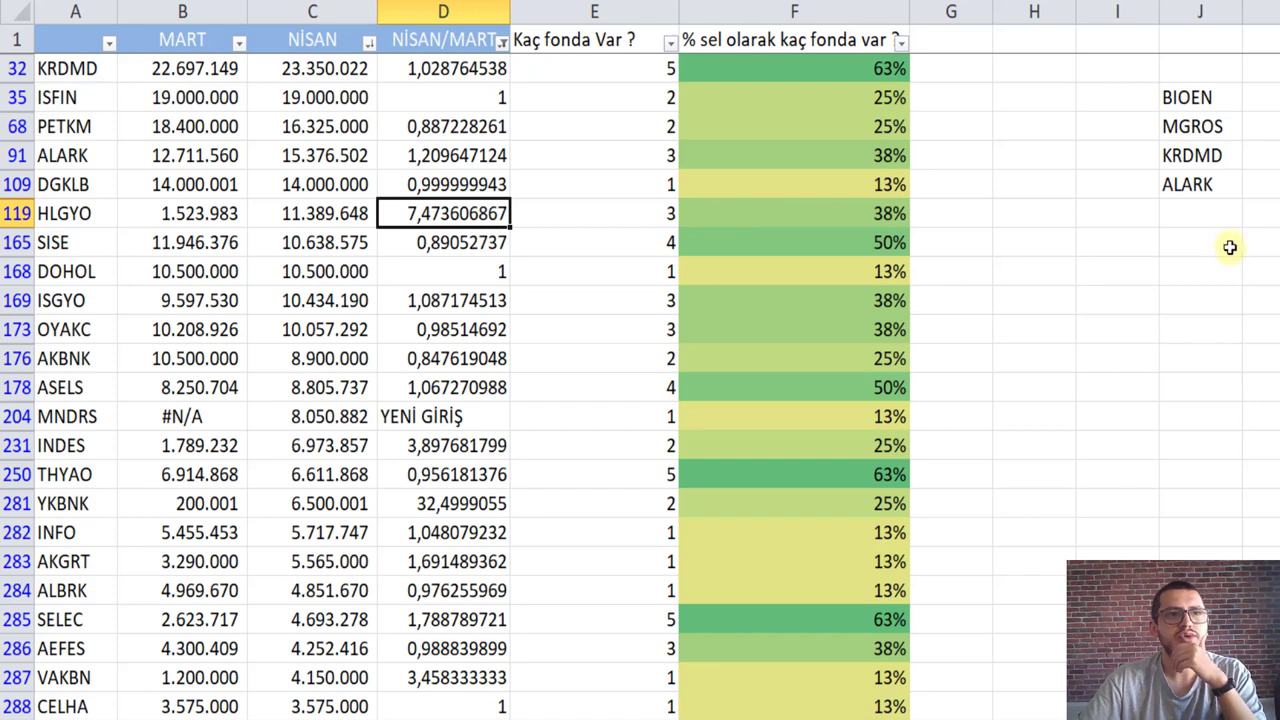
{"action": "left_click", "coordinate": [1180, 210]}
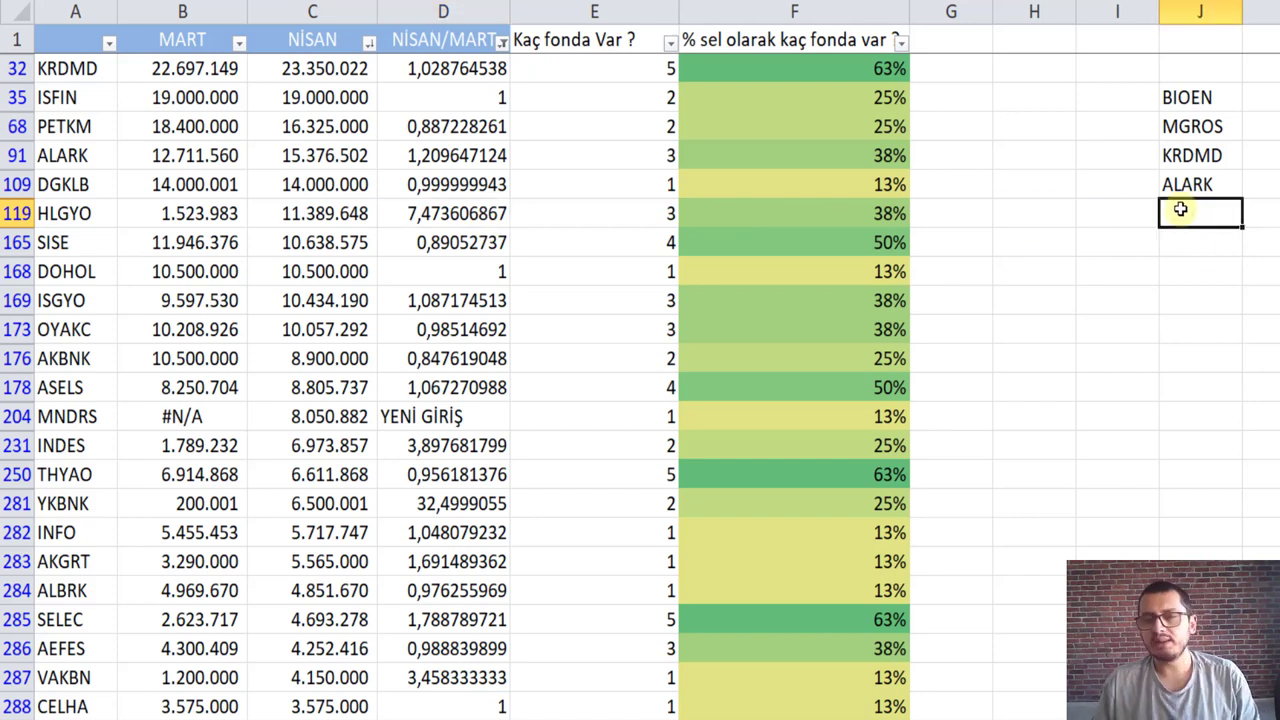
{"action": "type", "text": "HLGYO"}
{"action": "key", "text": "Return"}
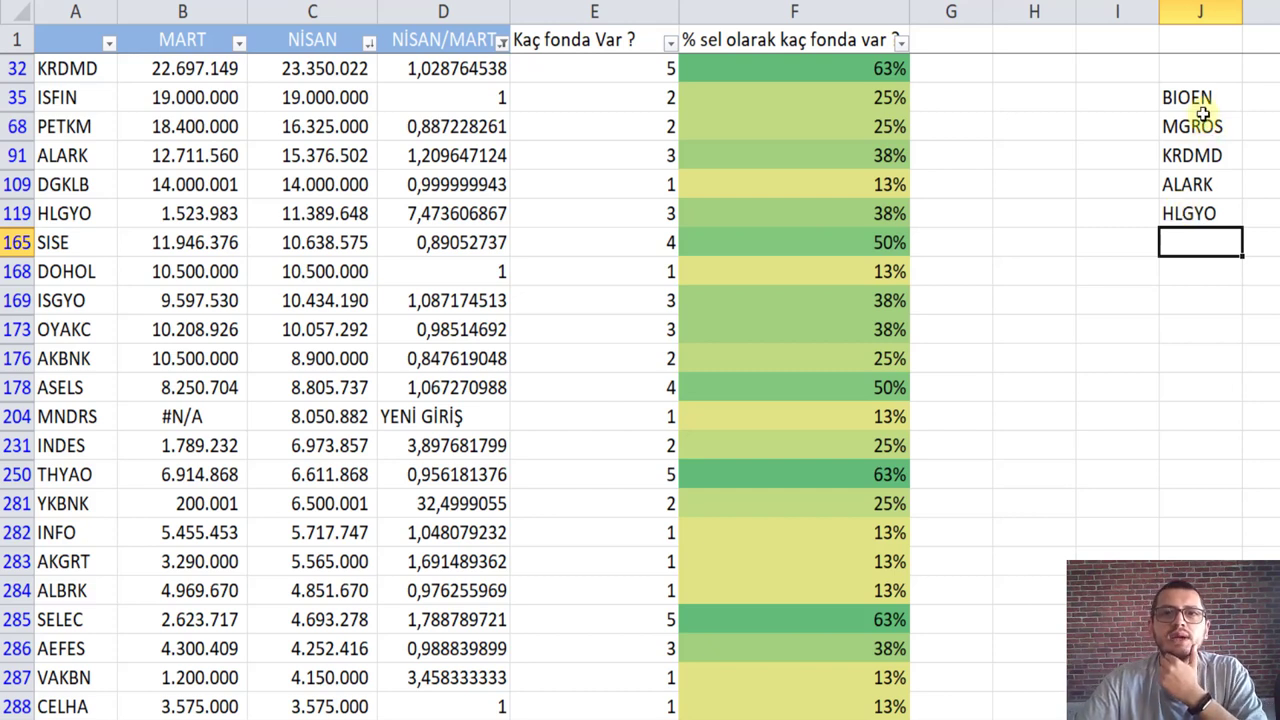
Step: Highlight the listed tickers from BIOEN to HLGYO in column J to review them, and clear the selection
{"action": "left_click_drag", "start_coordinate": [1200, 104], "coordinate": [1194, 214]}
{"action": "left_click", "coordinate": [1177, 297]}
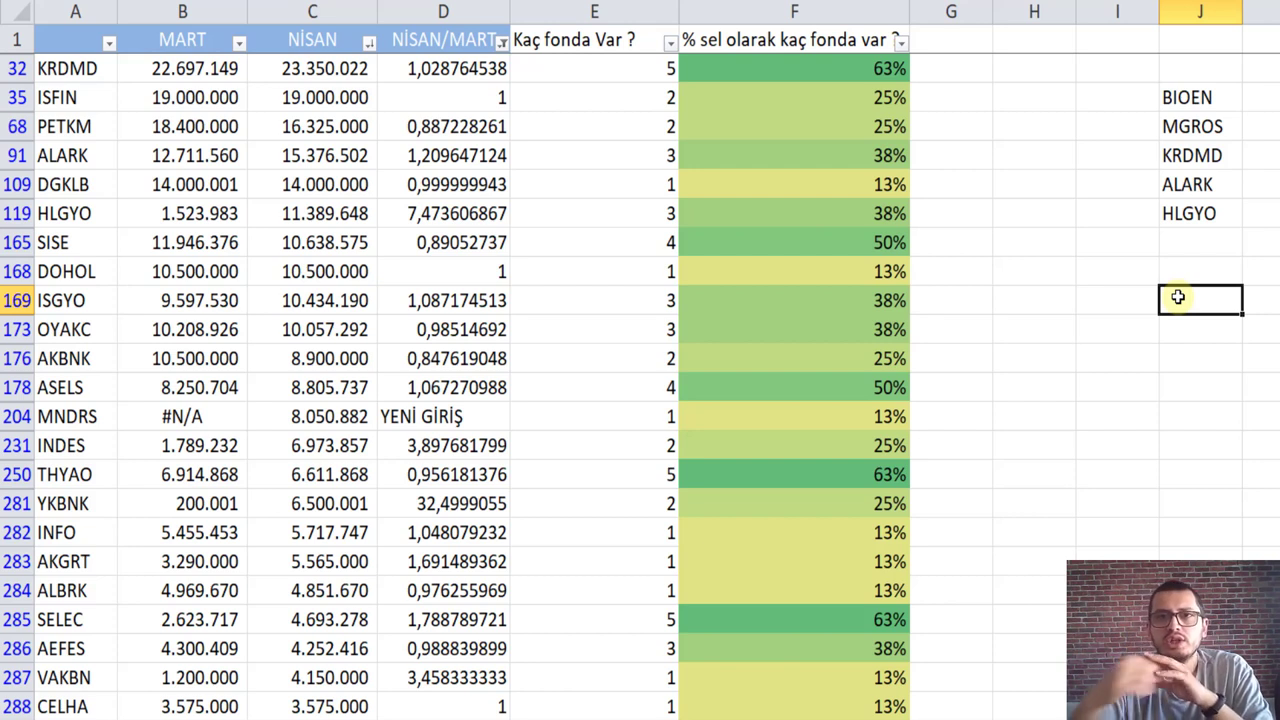
{"action": "left_click_drag", "start_coordinate": [1185, 97], "coordinate": [1186, 213]}
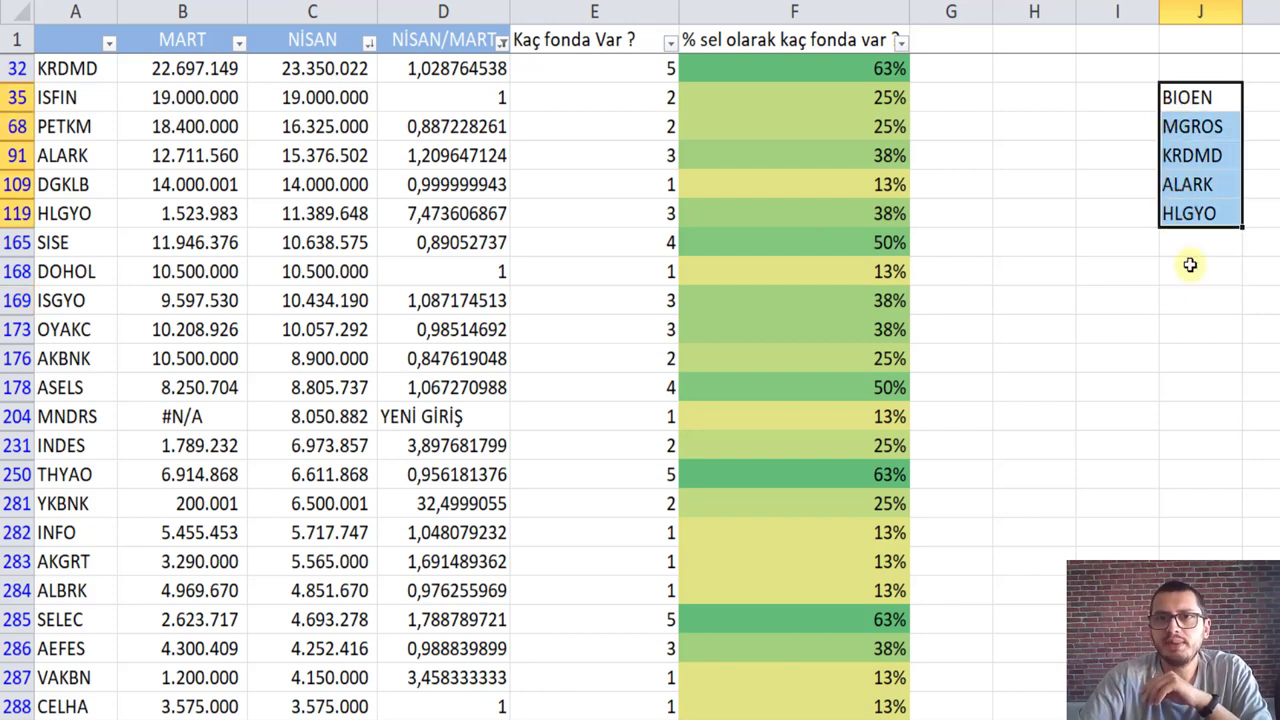
{"action": "left_click", "coordinate": [1195, 317]}
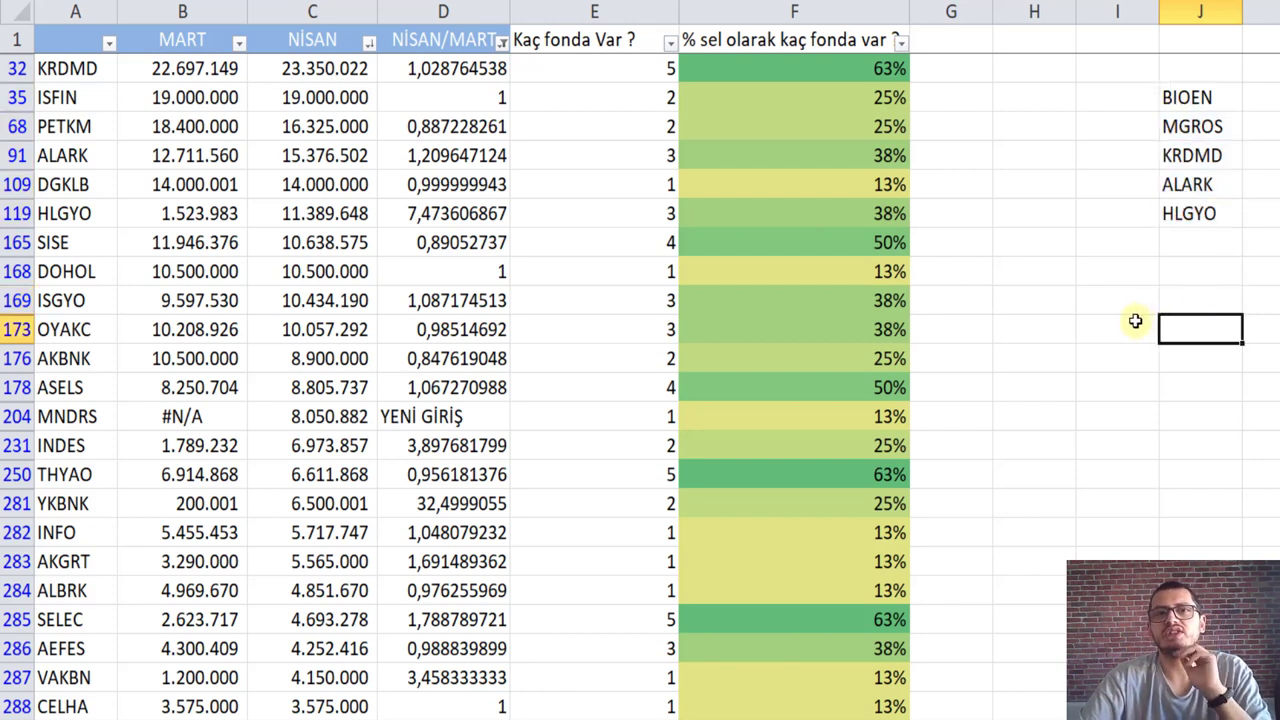
{"action": "left_click", "coordinate": [1183, 263]}
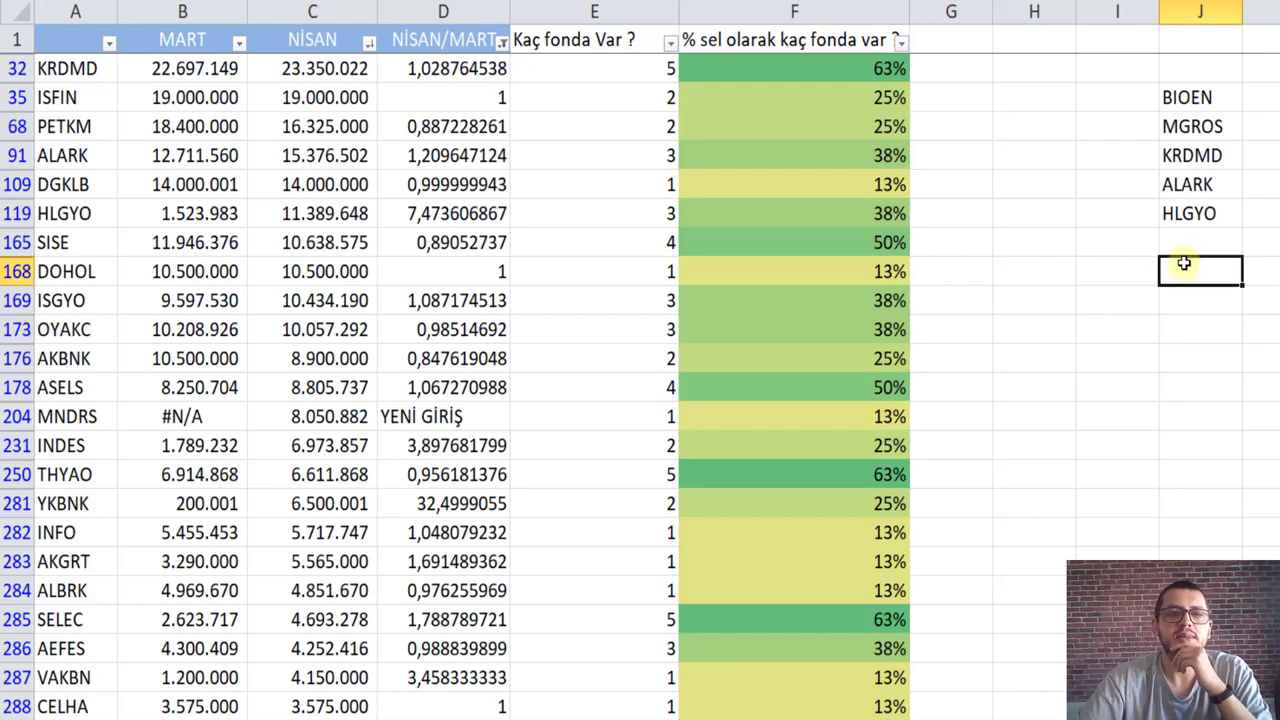
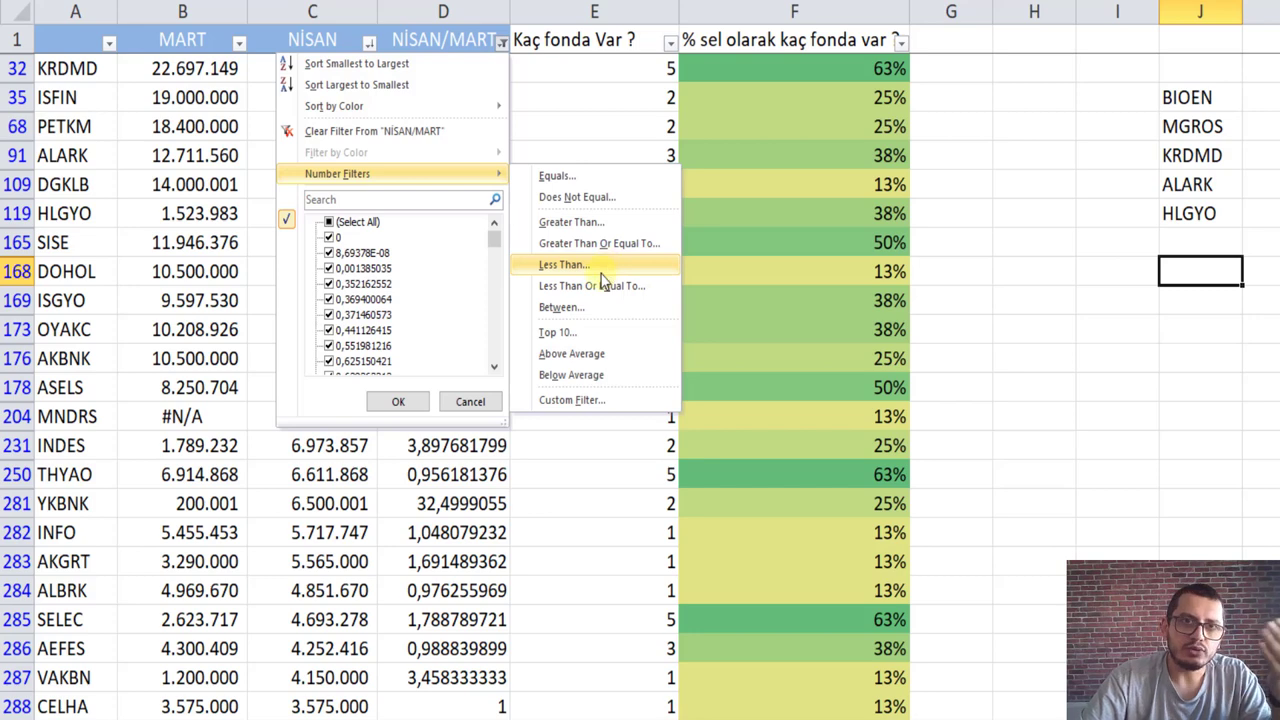
Step: Filter the NİSAN/MART column to show only rows with a ratio greater than 1
{"action": "left_click", "coordinate": [586, 222]}
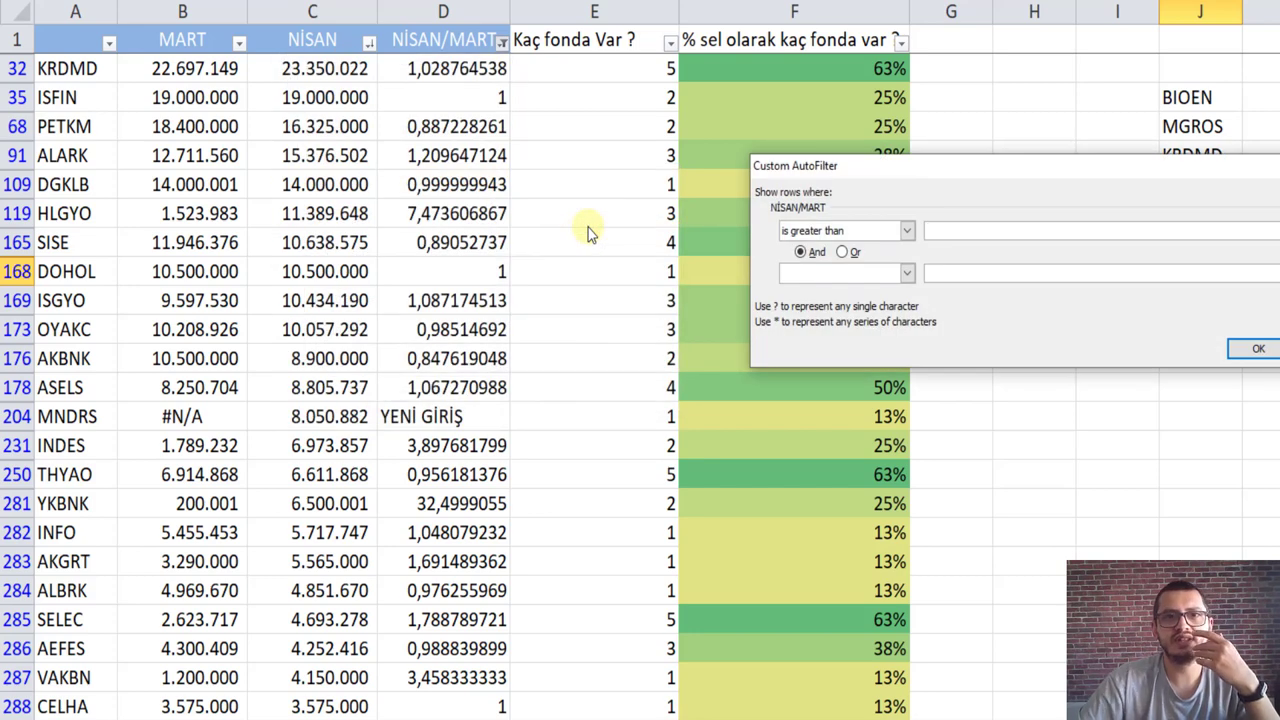
{"action": "type", "text": "1"}
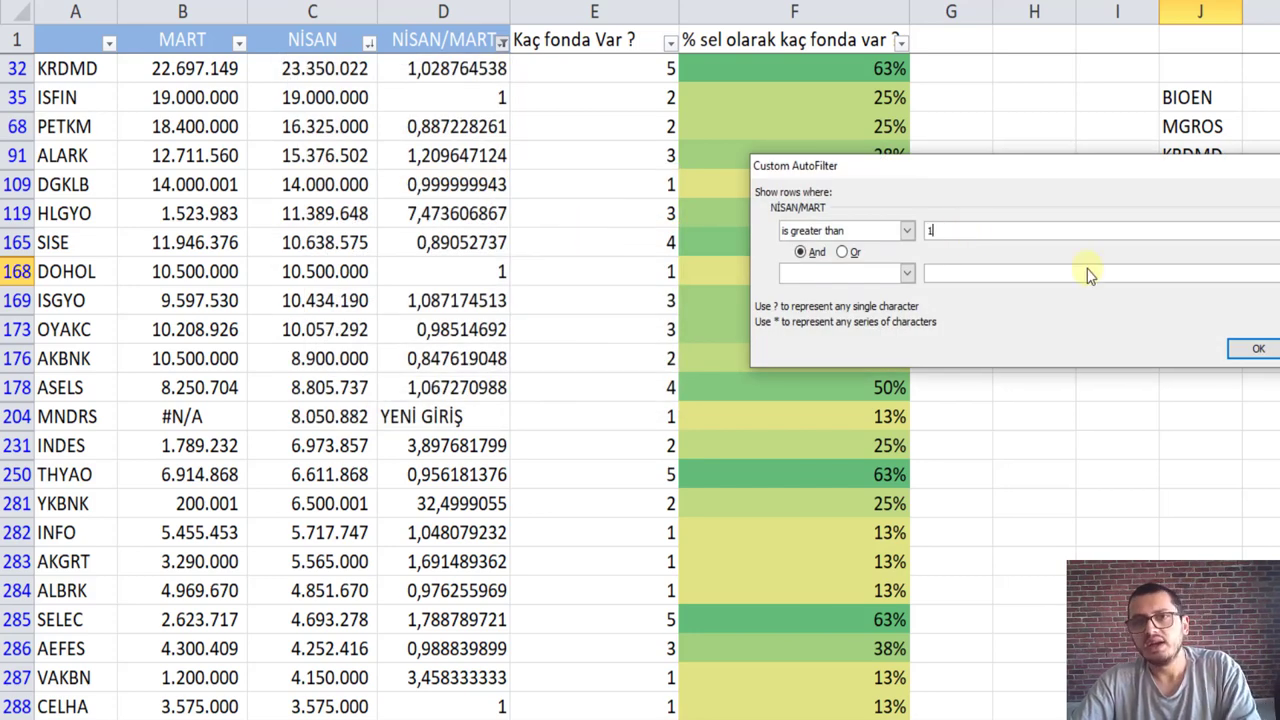
{"action": "left_click", "coordinate": [1256, 348]}
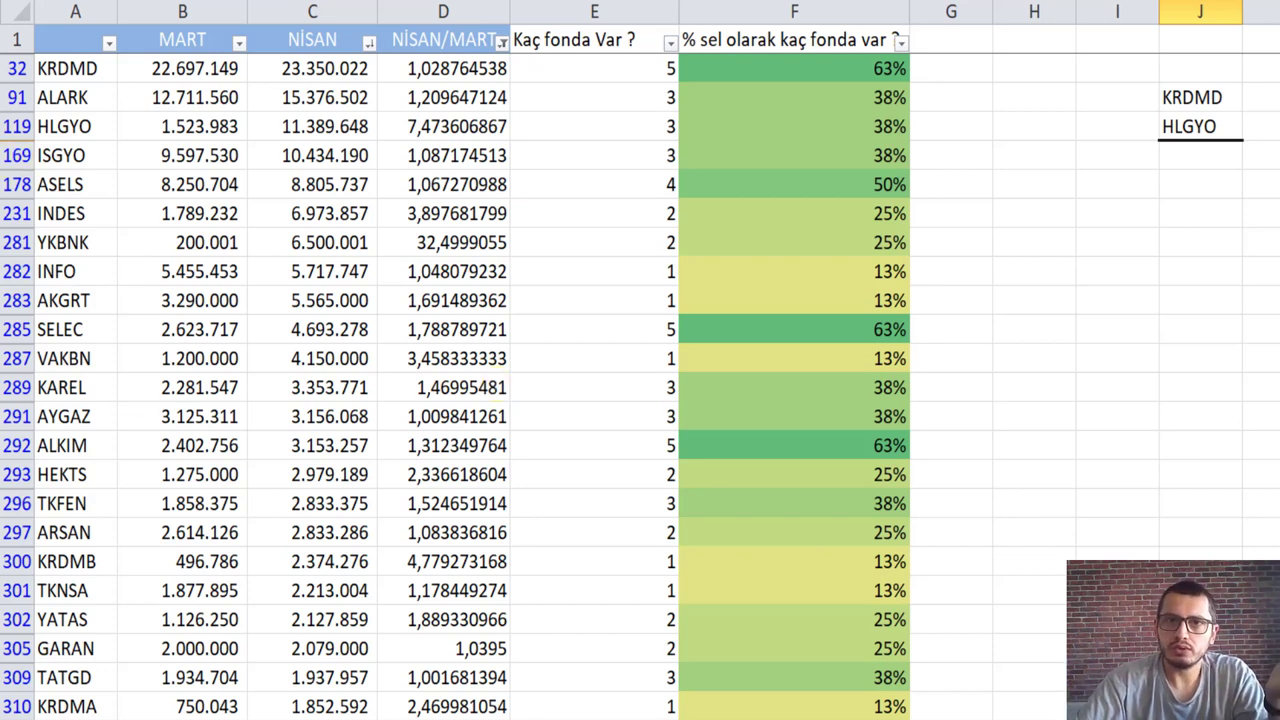
Step: Sort the table by the "% sel olarak kaç fonda var ?" column from largest to smallest
{"action": "left_click", "coordinate": [900, 42]}
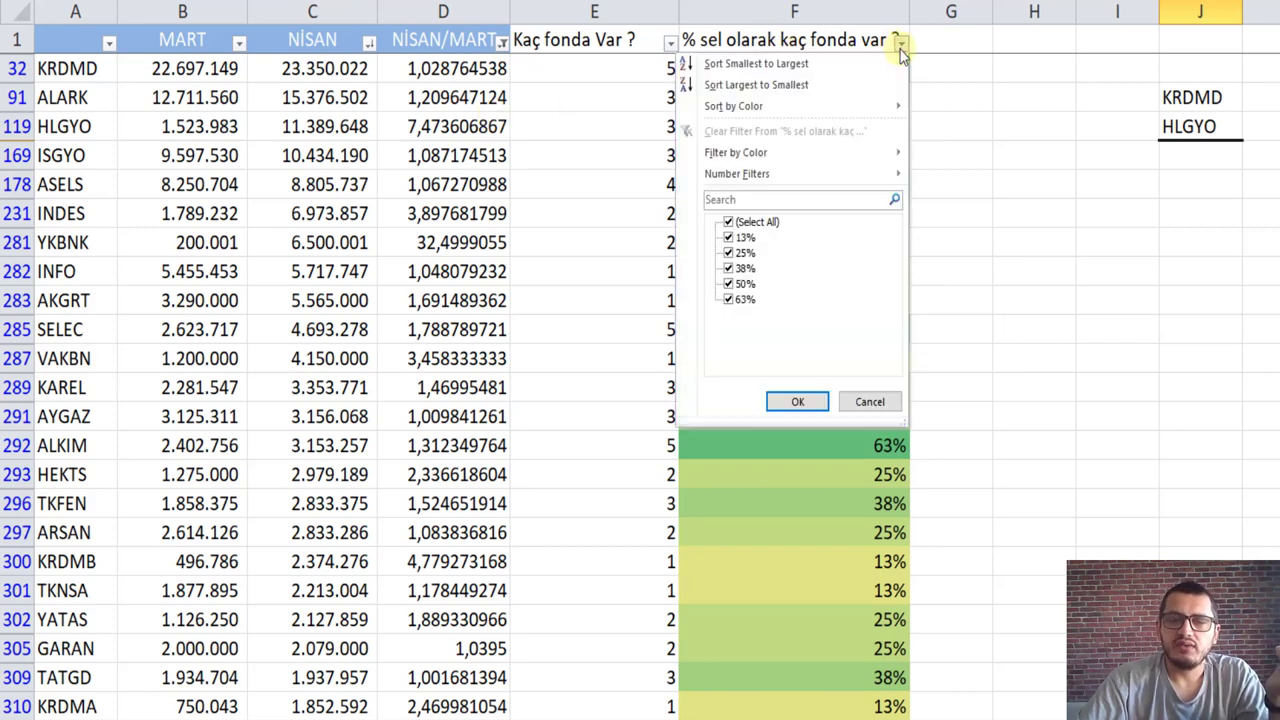
{"action": "left_click", "coordinate": [774, 86]}
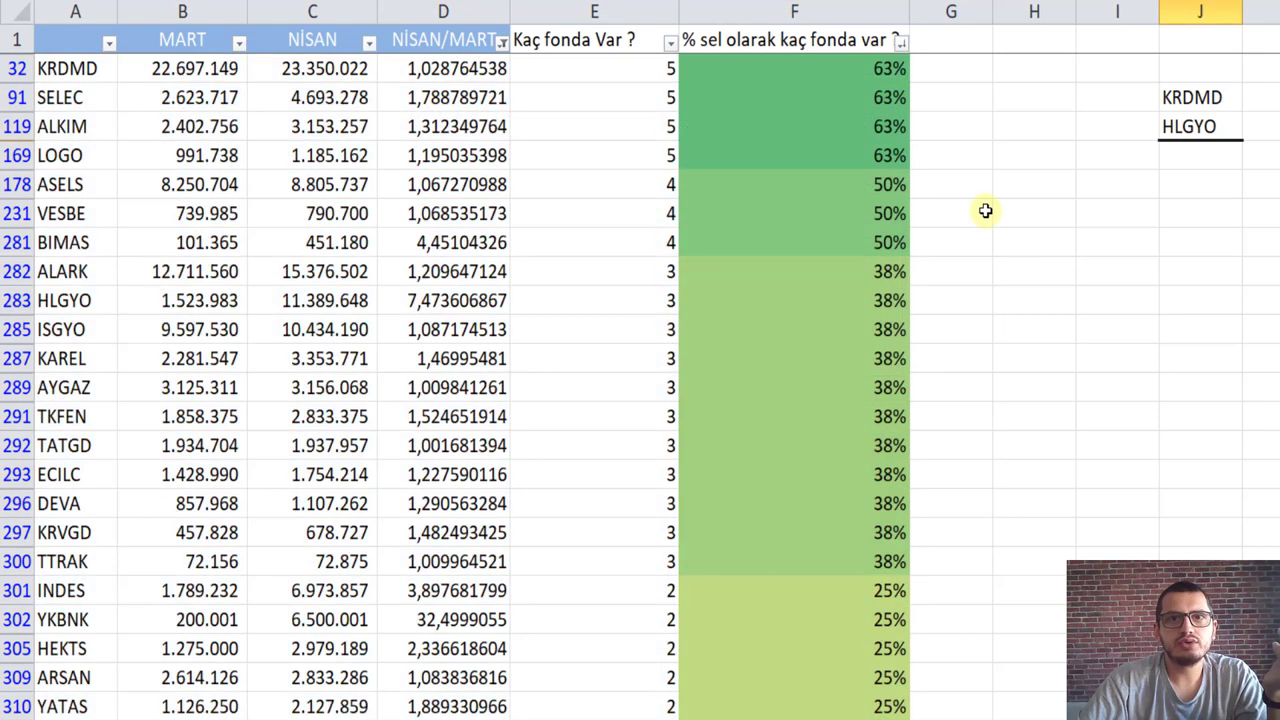
{"action": "left_click", "coordinate": [983, 209]}
Step: Compare the NİSAN/MART ratios of the stocks held by 63% of the funds, and enter SELEC beside KRDMD in K91
{"action": "left_click_drag", "start_coordinate": [883, 70], "coordinate": [883, 149]}
{"action": "left_click", "coordinate": [441, 70]}
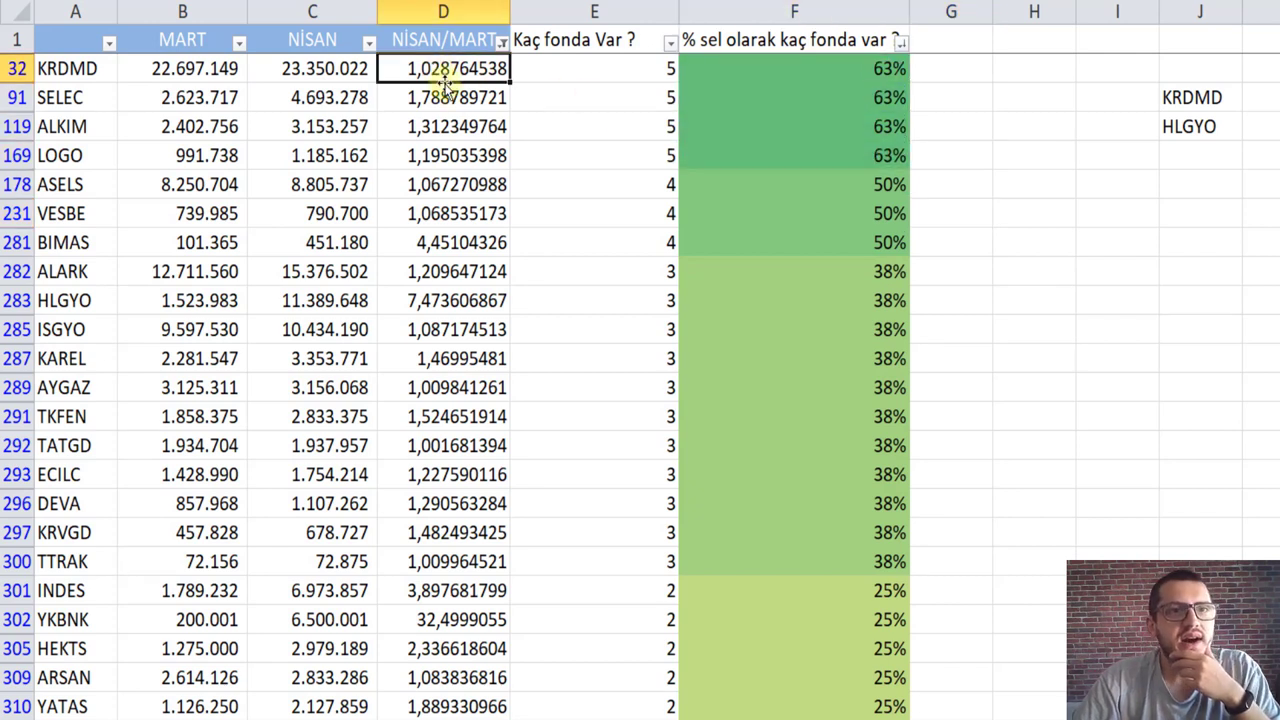
{"action": "left_click", "coordinate": [488, 102]}
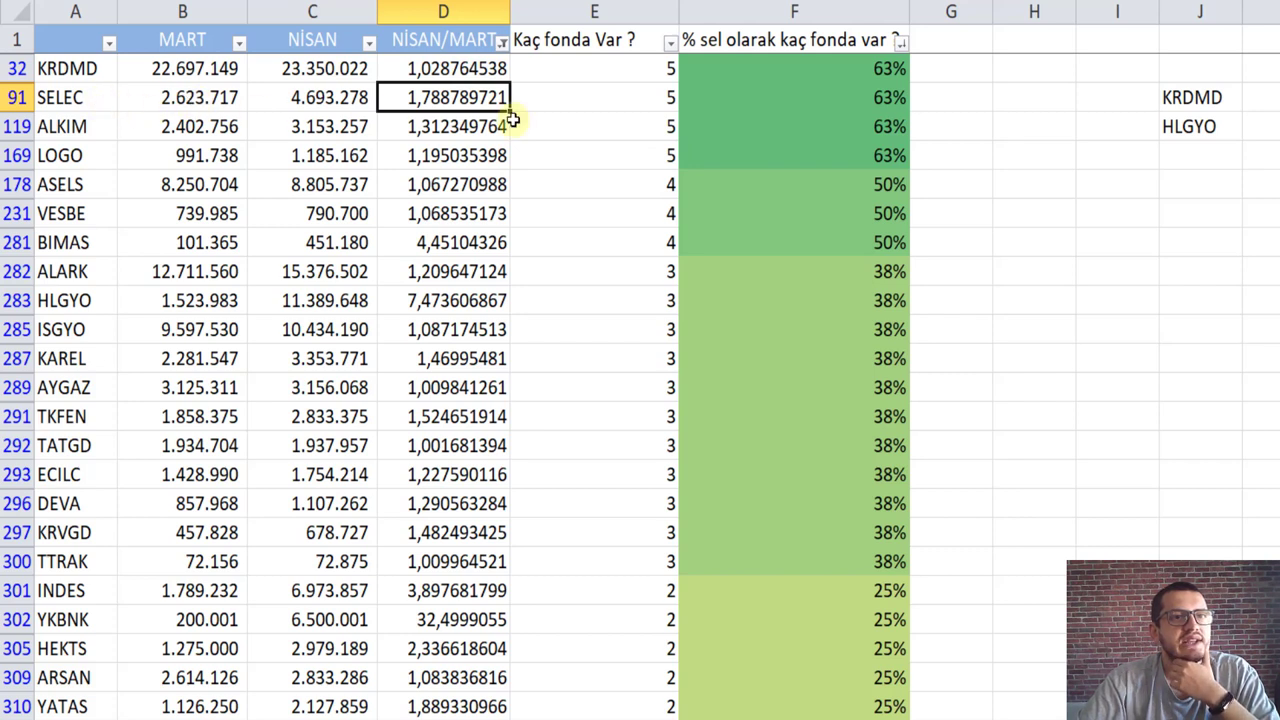
{"action": "left_click", "coordinate": [491, 146]}
{"action": "left_click", "coordinate": [467, 106]}
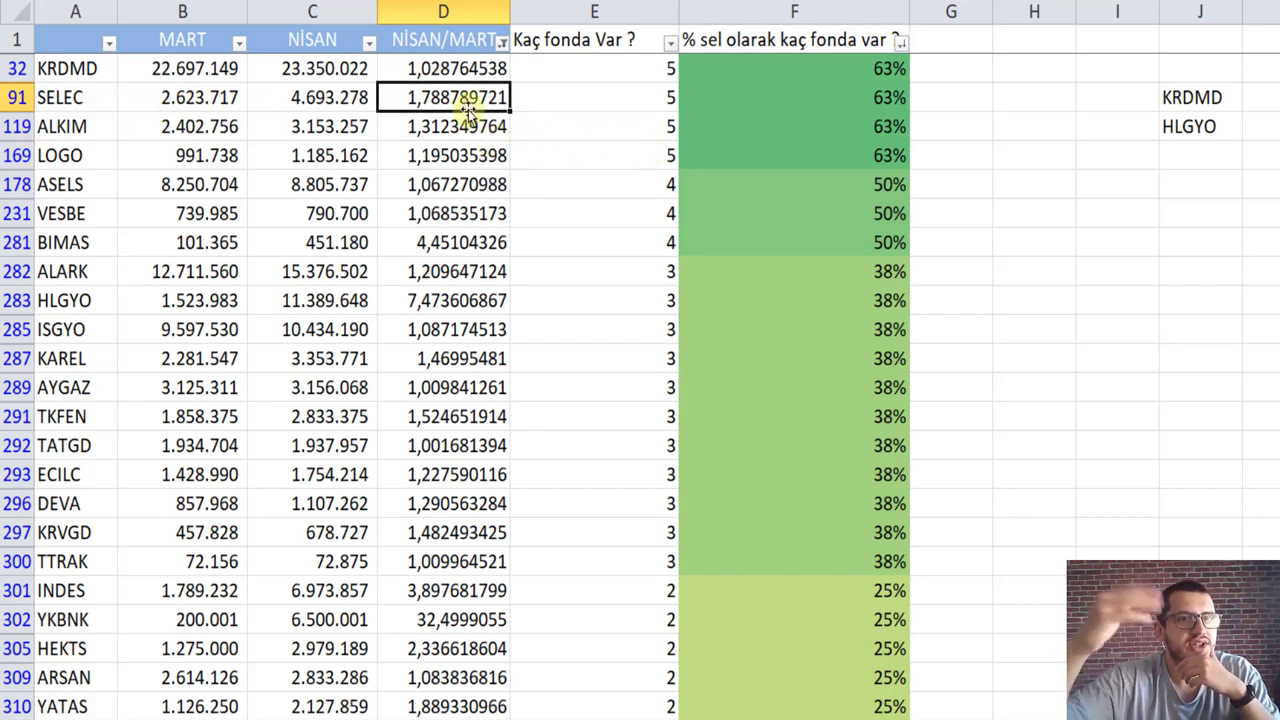
{"action": "left_click", "coordinate": [655, 100]}
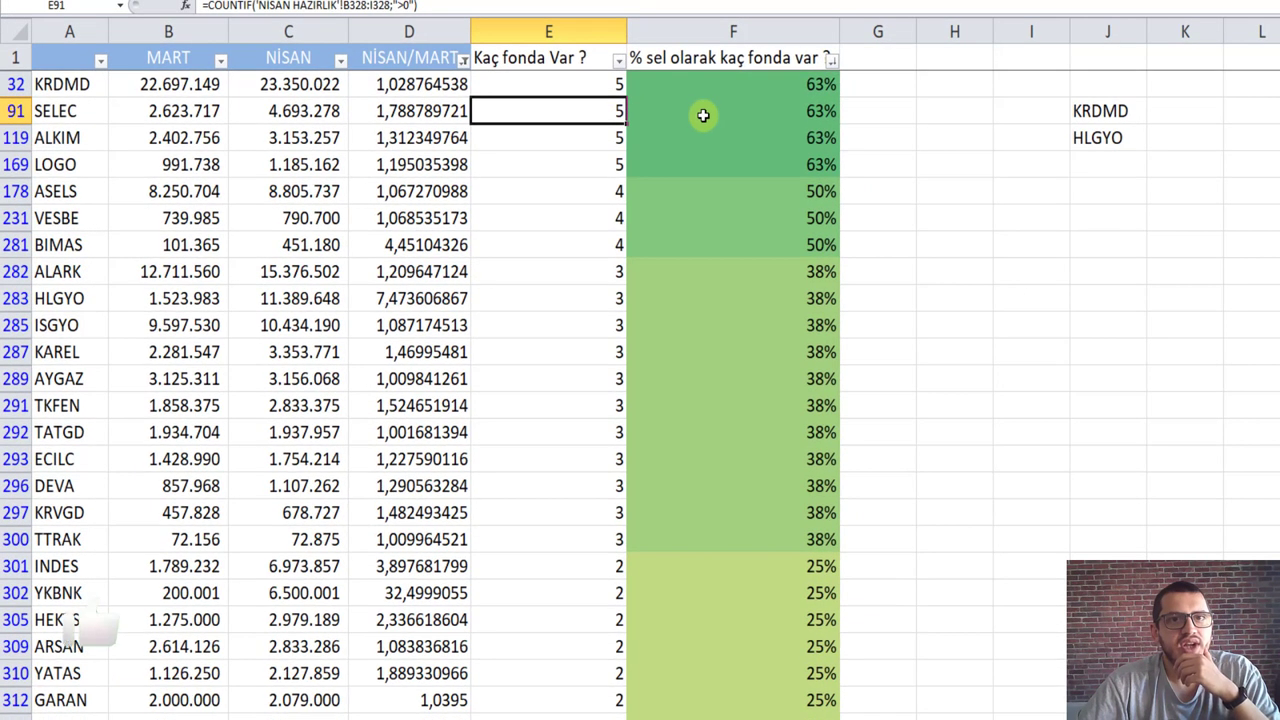
{"action": "left_click", "coordinate": [750, 100]}
{"action": "left_click", "coordinate": [1086, 164]}
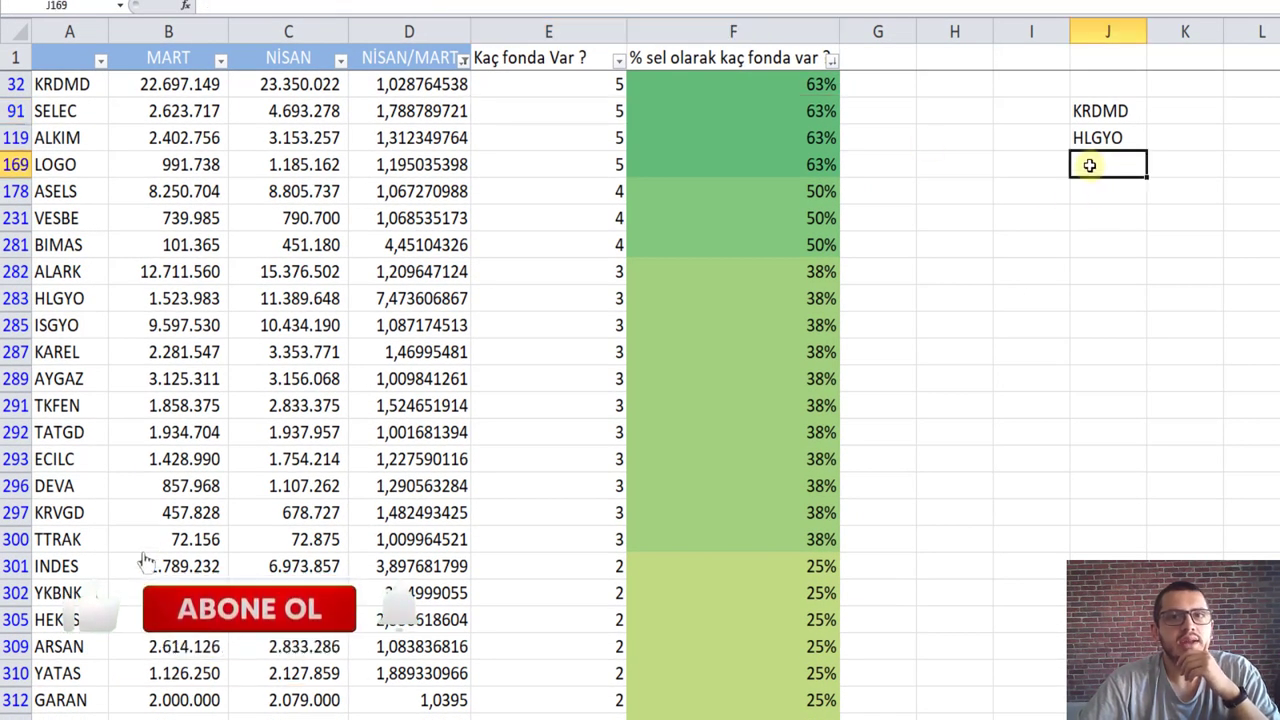
{"action": "left_click", "coordinate": [1187, 112]}
{"action": "type", "text": "SELE"}
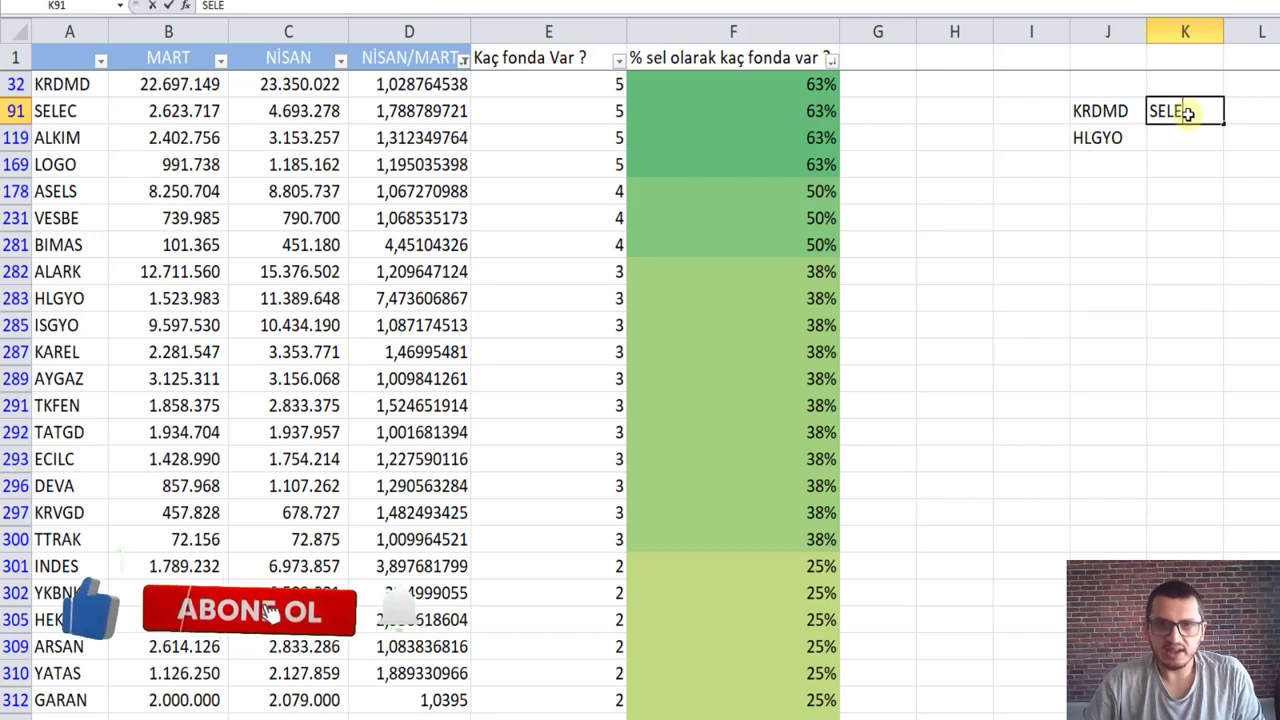
{"action": "type", "text": "C"}
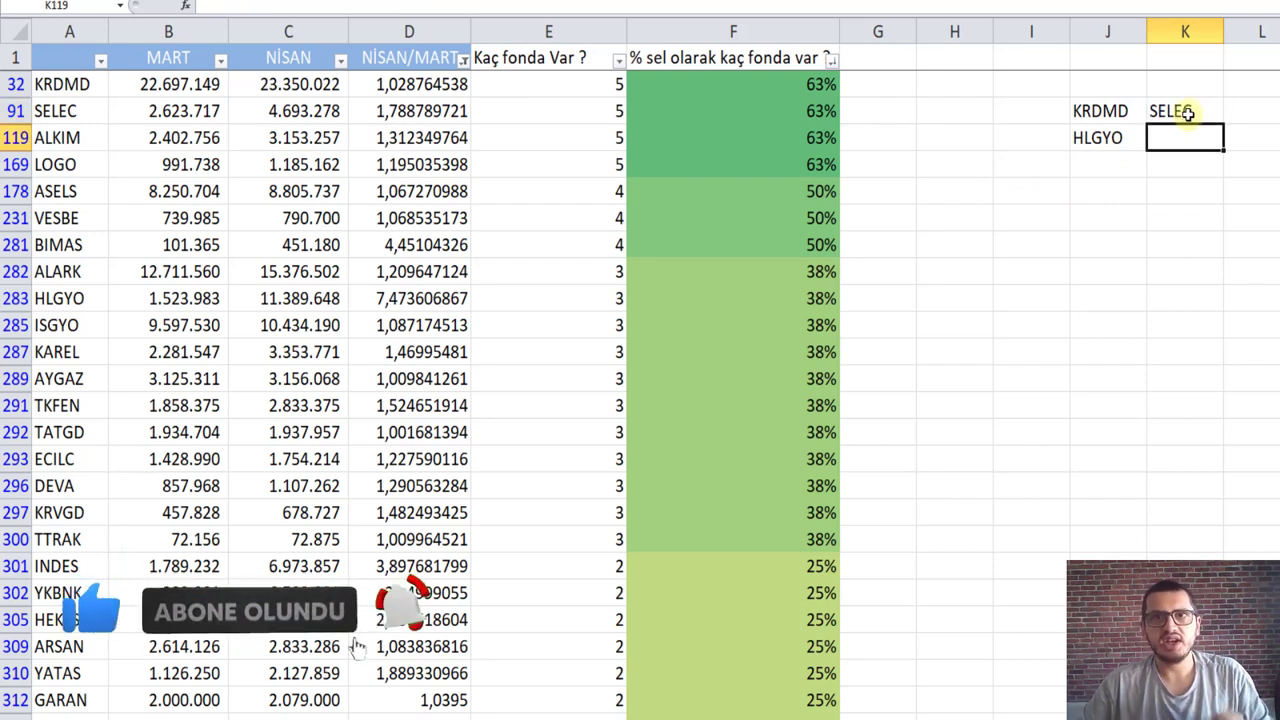
Step: Add ALKIM in L91 and LOGO in M91, continuing the ticker row after SELEC
{"action": "key", "text": "Tab"}
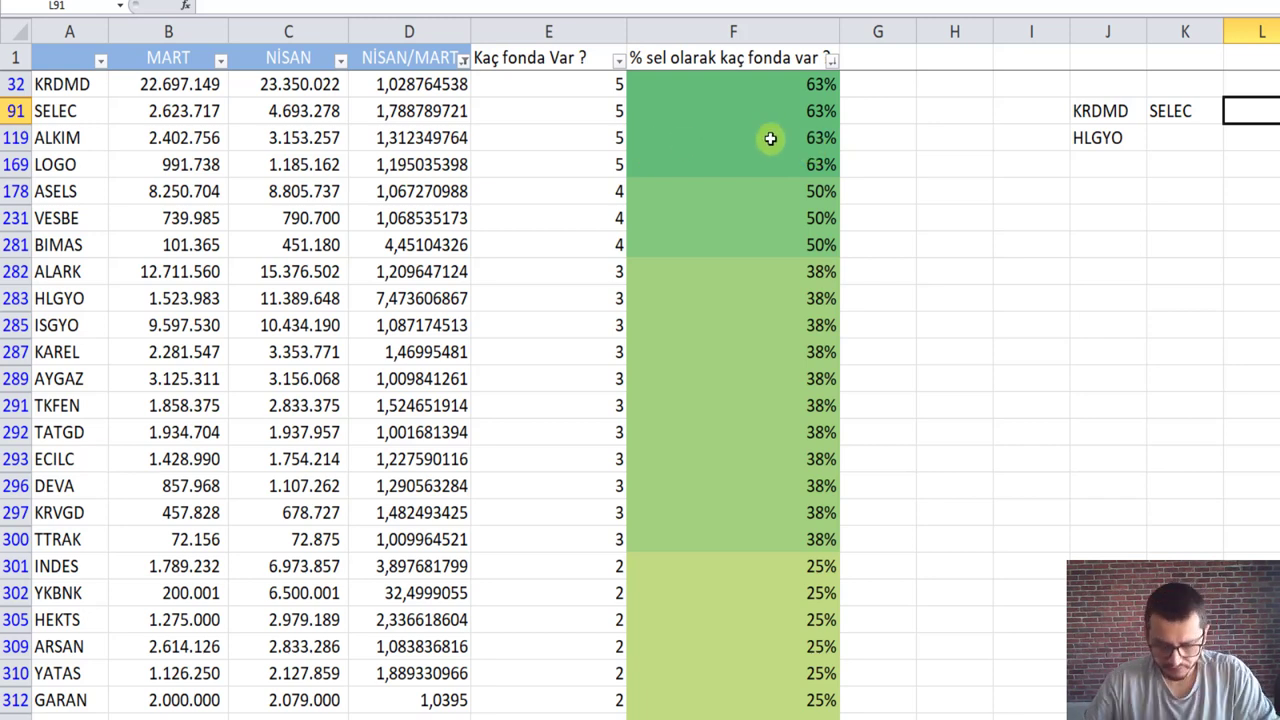
{"action": "type", "text": "ALKIM"}
{"action": "key", "text": "Return"}
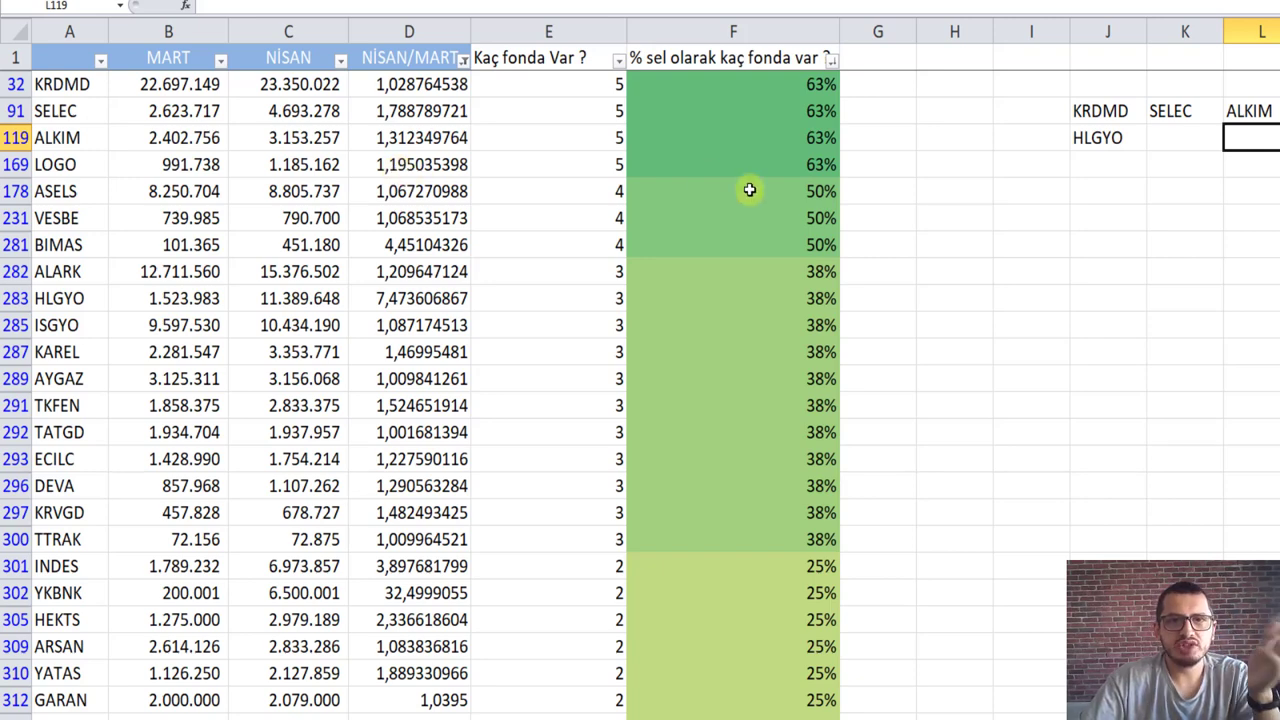
{"action": "key", "text": "Up"}
{"action": "key", "text": "Right"}
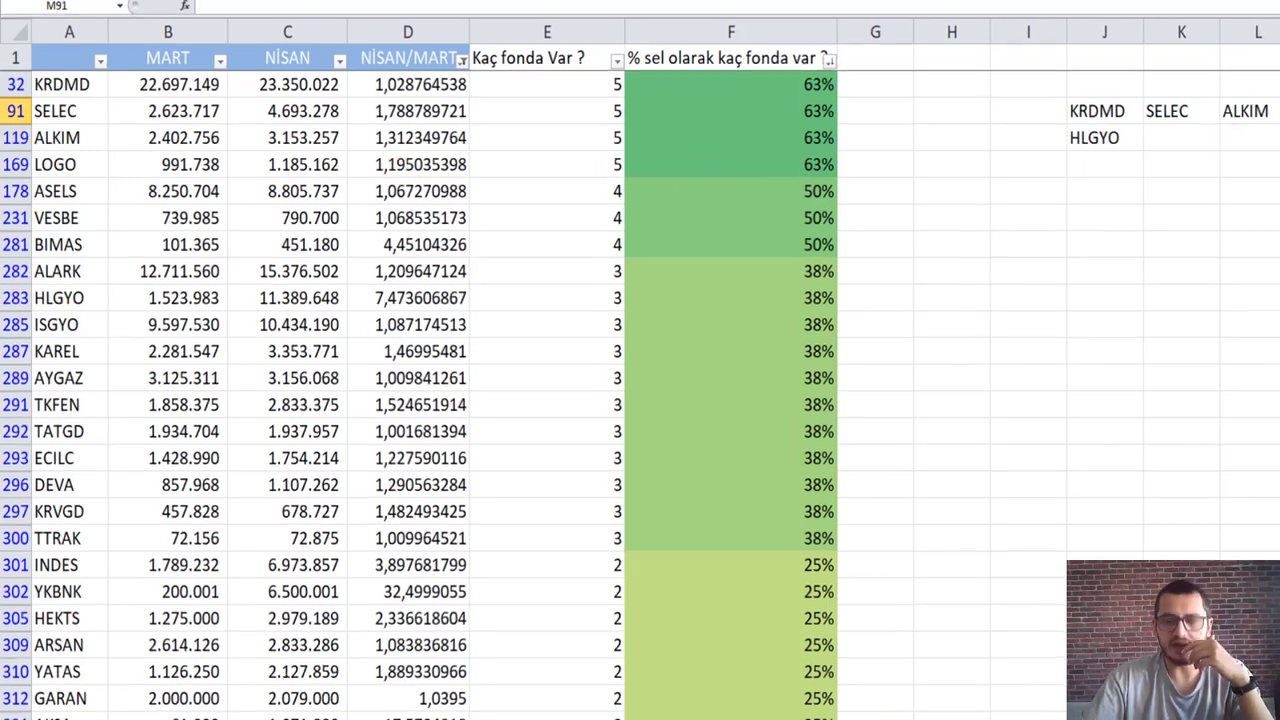
{"action": "type", "text": "LOGO"}
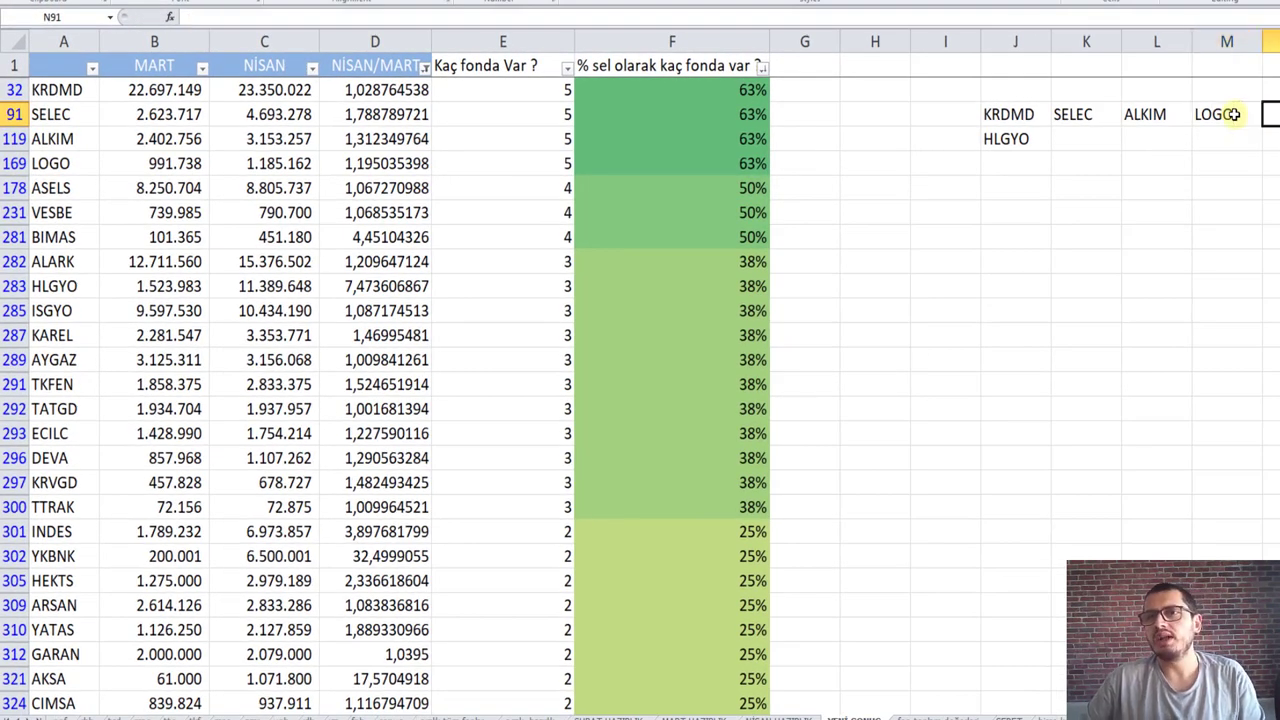
{"action": "key", "text": "Left"}
{"action": "key", "text": "Left"}
{"action": "key", "text": "Left"}
{"action": "key", "text": "Right"}
{"action": "key", "text": "Right"}
{"action": "key", "text": "Right"}
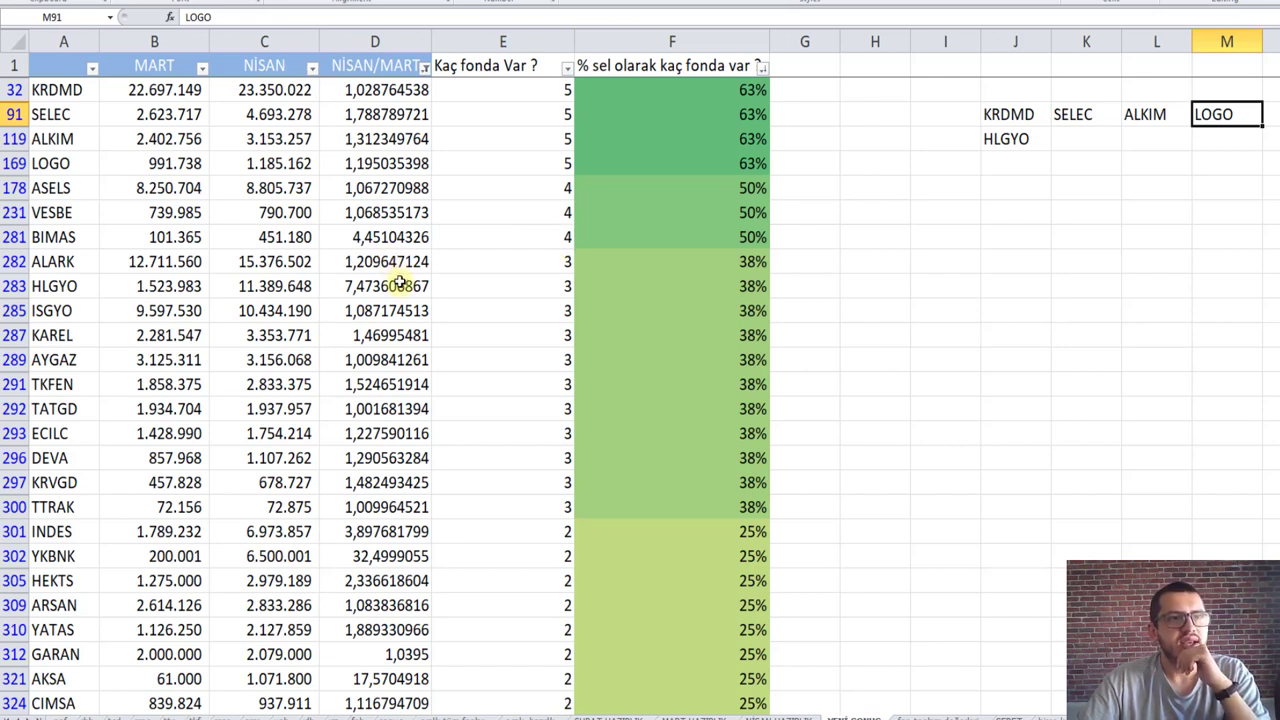
Step: Check the NİSAN/MART ratio of BIMAS, and add BIMAS beside LOGO in N91
{"action": "left_click", "coordinate": [414, 237]}
{"action": "left_click", "coordinate": [1268, 114]}
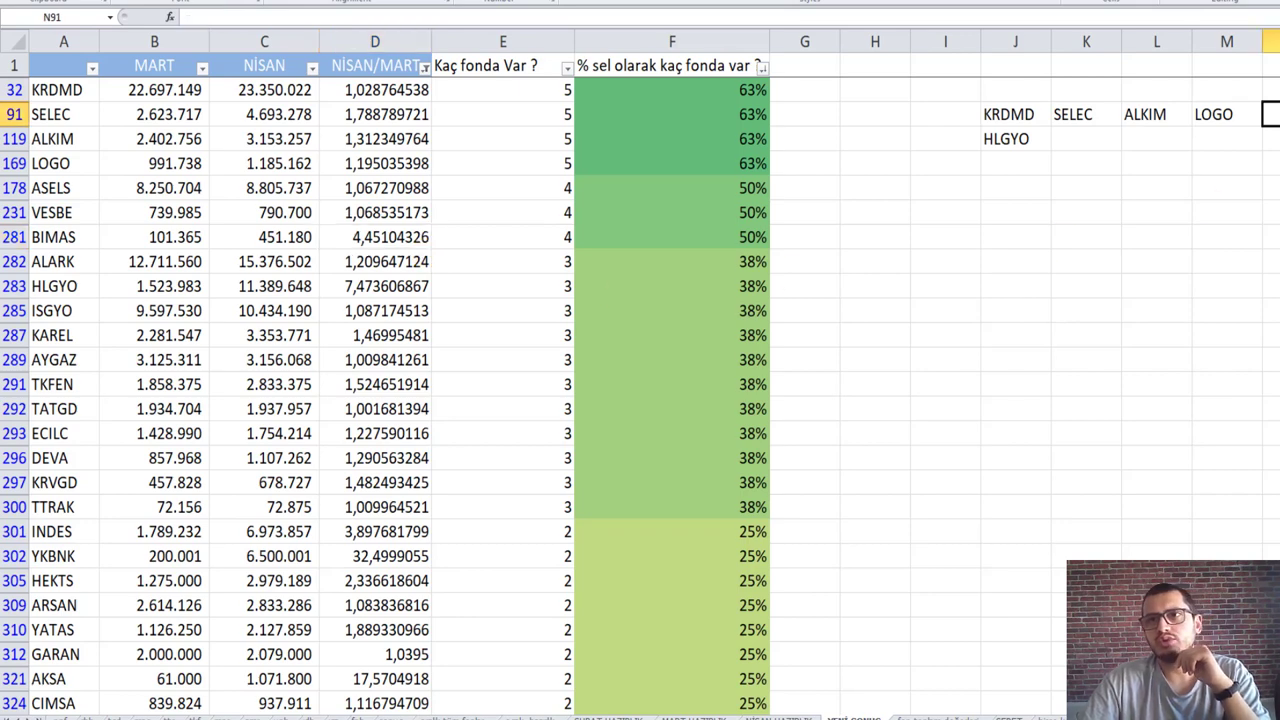
{"action": "type", "text": "BIMAS"}
{"action": "key", "text": "Return"}
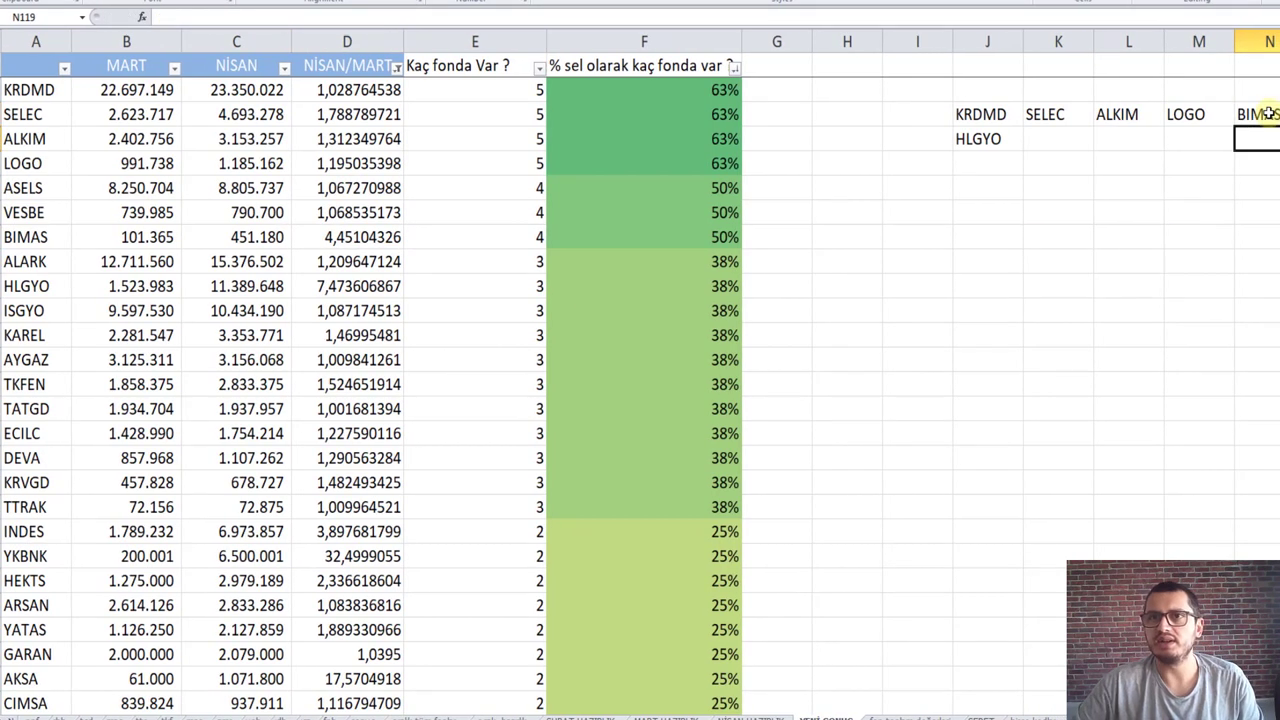
{"action": "left_click", "coordinate": [1193, 256]}
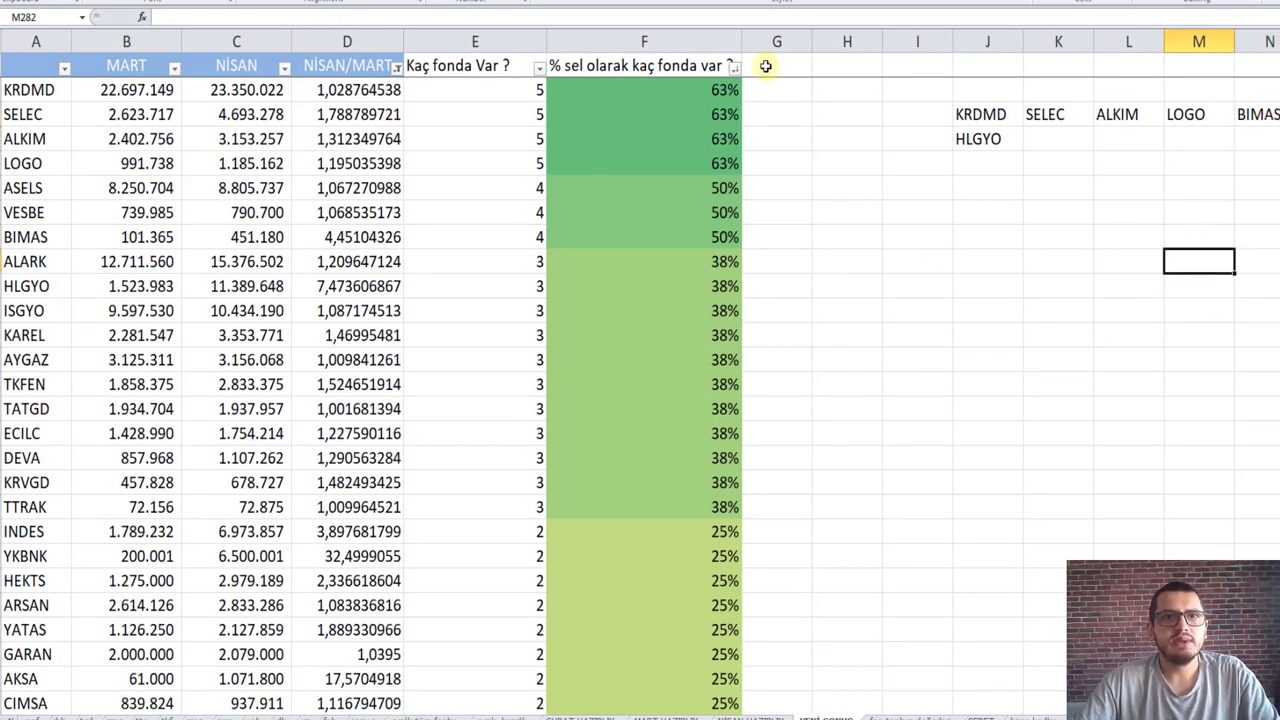
Step: Try another greater-than filter on the NİSAN/MART column, and undo it
{"action": "left_click", "coordinate": [397, 70]}
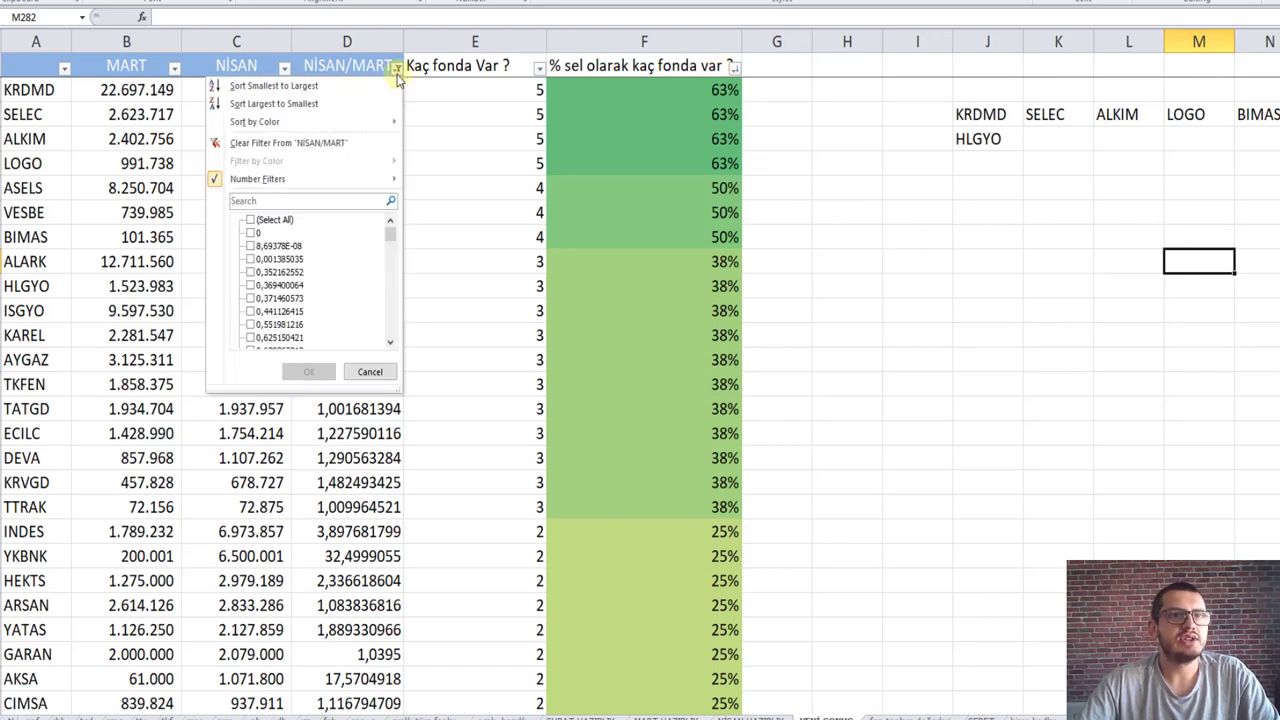
{"action": "mouse_move", "coordinate": [307, 190]}
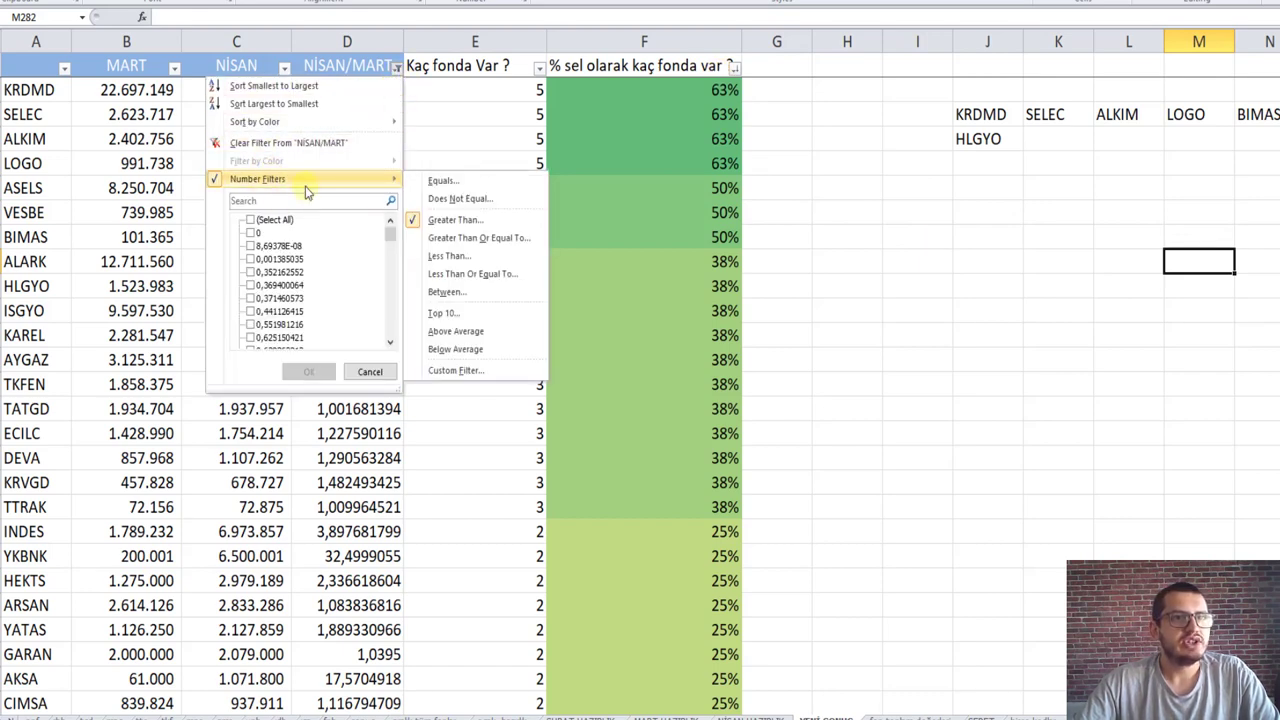
{"action": "left_click", "coordinate": [432, 219]}
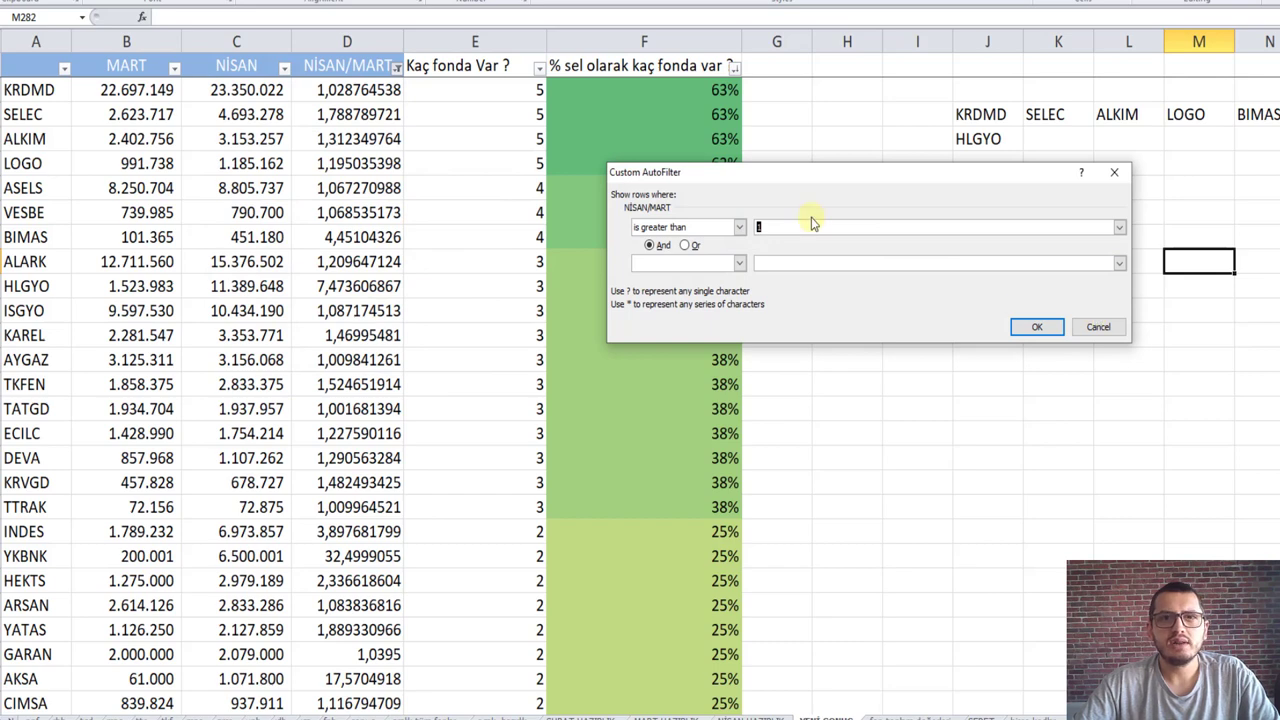
{"action": "left_click", "coordinate": [1040, 325]}
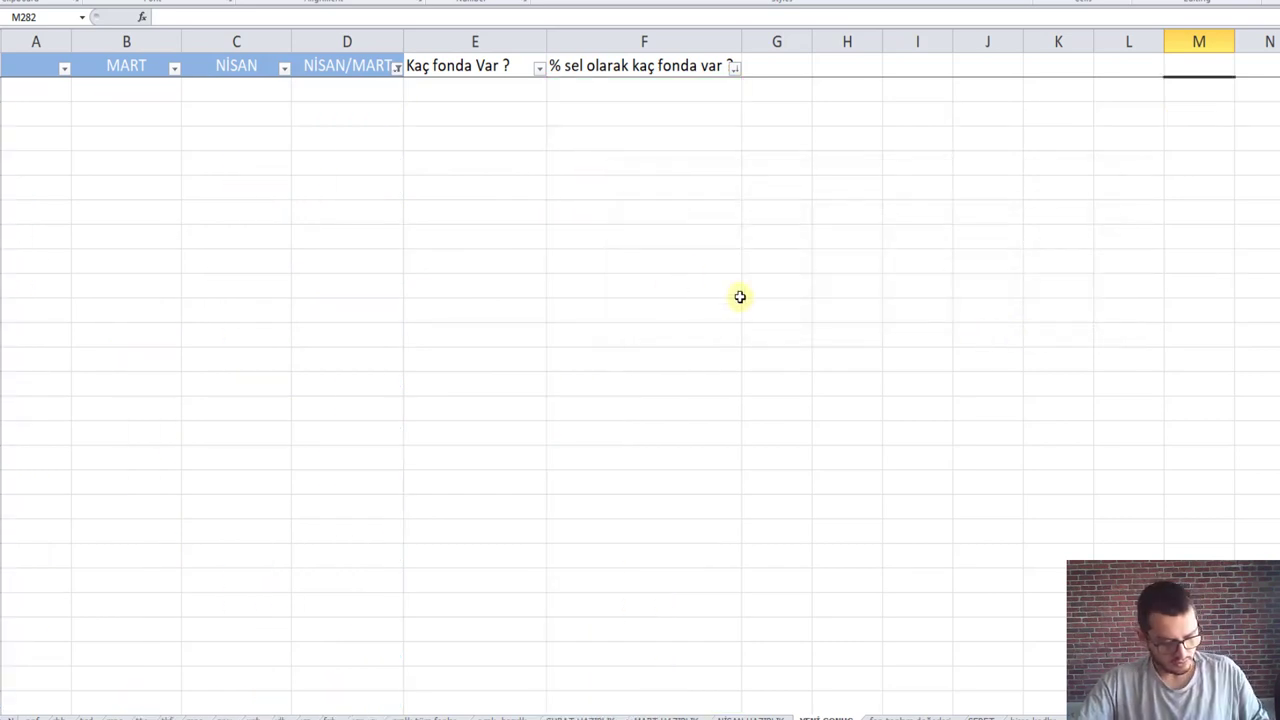
{"action": "key", "text": "ctrl+z"}
{"action": "left_click", "coordinate": [800, 290]}
{"action": "left_click", "coordinate": [997, 219]}
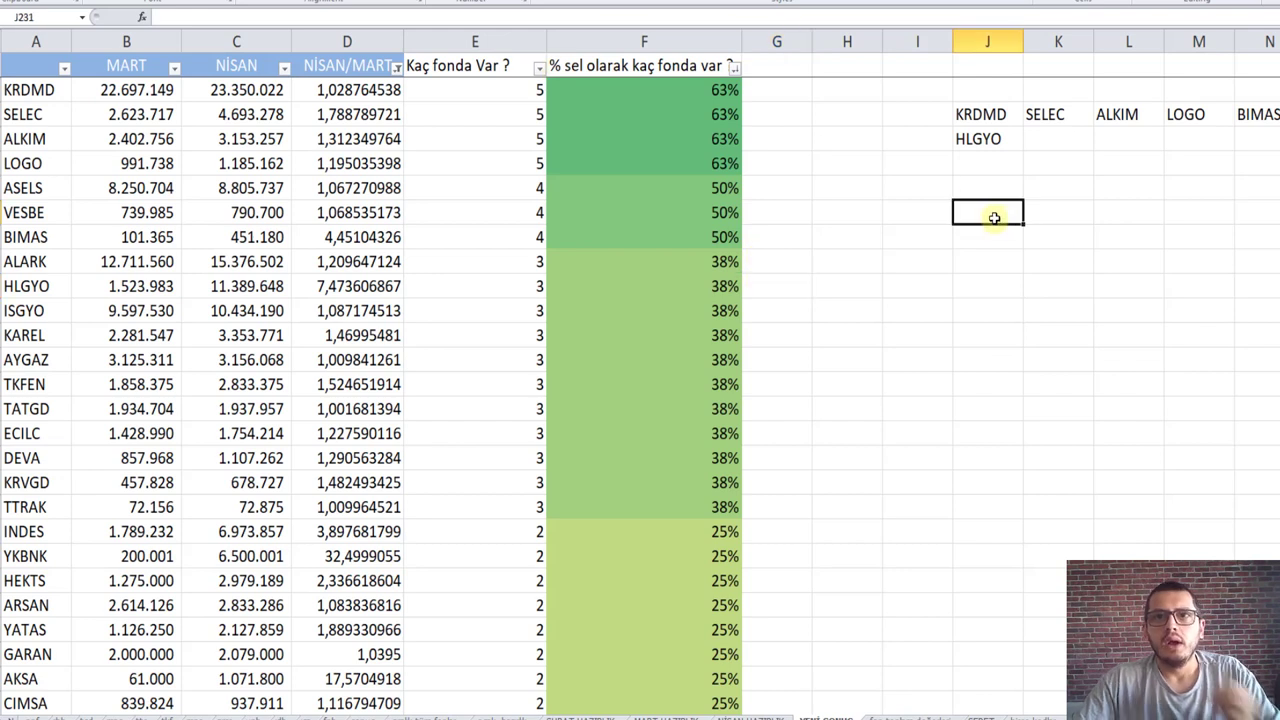
Step: Enter ALARK in K119, HLGYO in L119 and BIOTREND in M119, continuing the second row of the ticker list
{"action": "left_click", "coordinate": [1063, 139]}
{"action": "type", "text": "ALARK"}
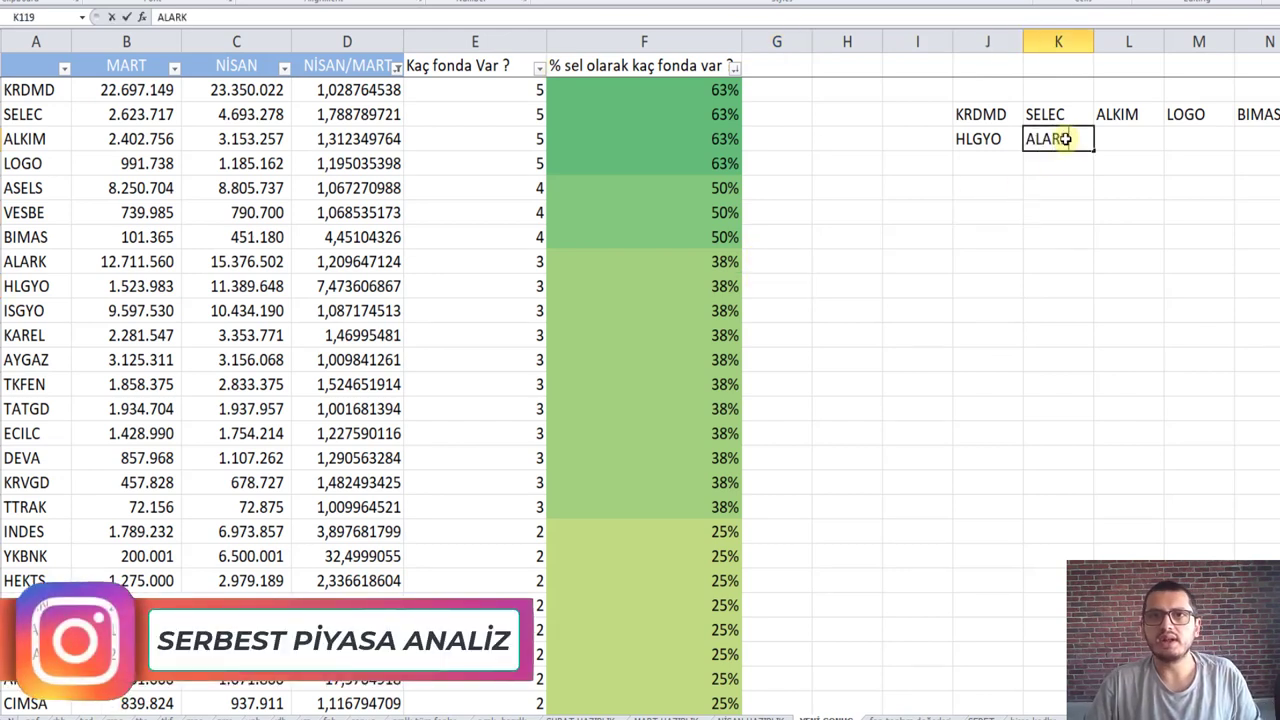
{"action": "key", "text": "Tab"}
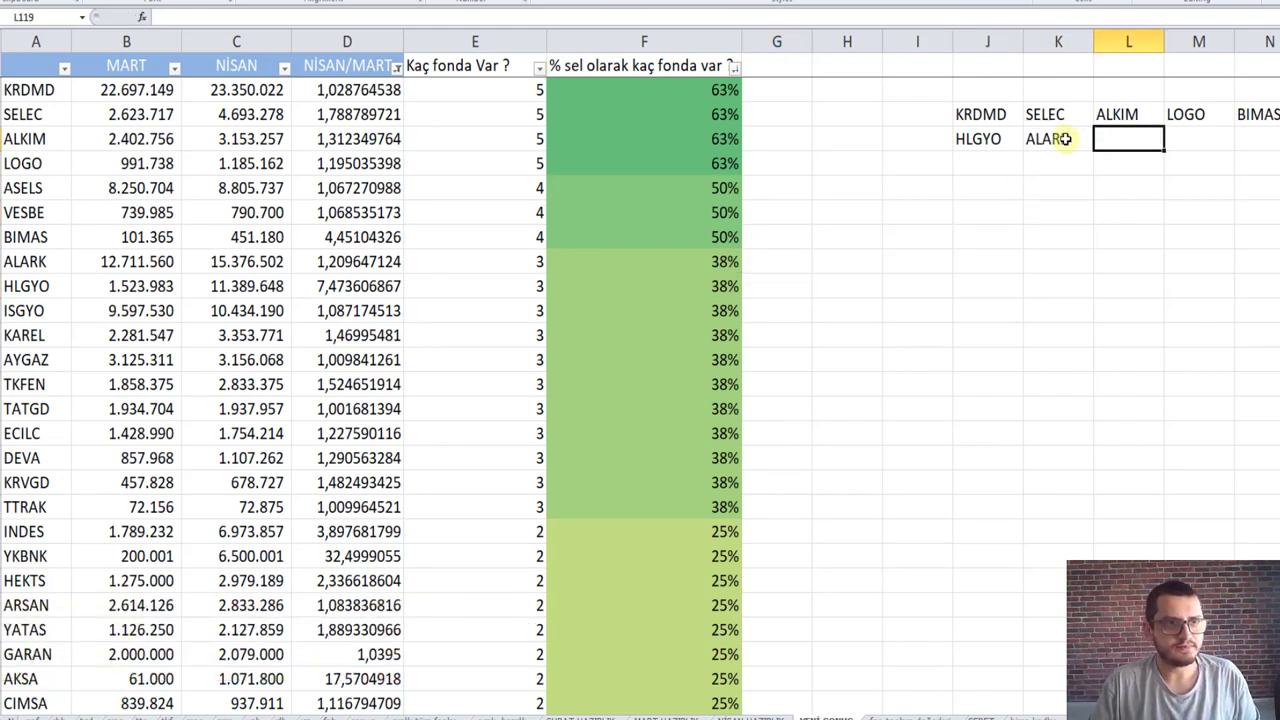
{"action": "type", "text": "H"}
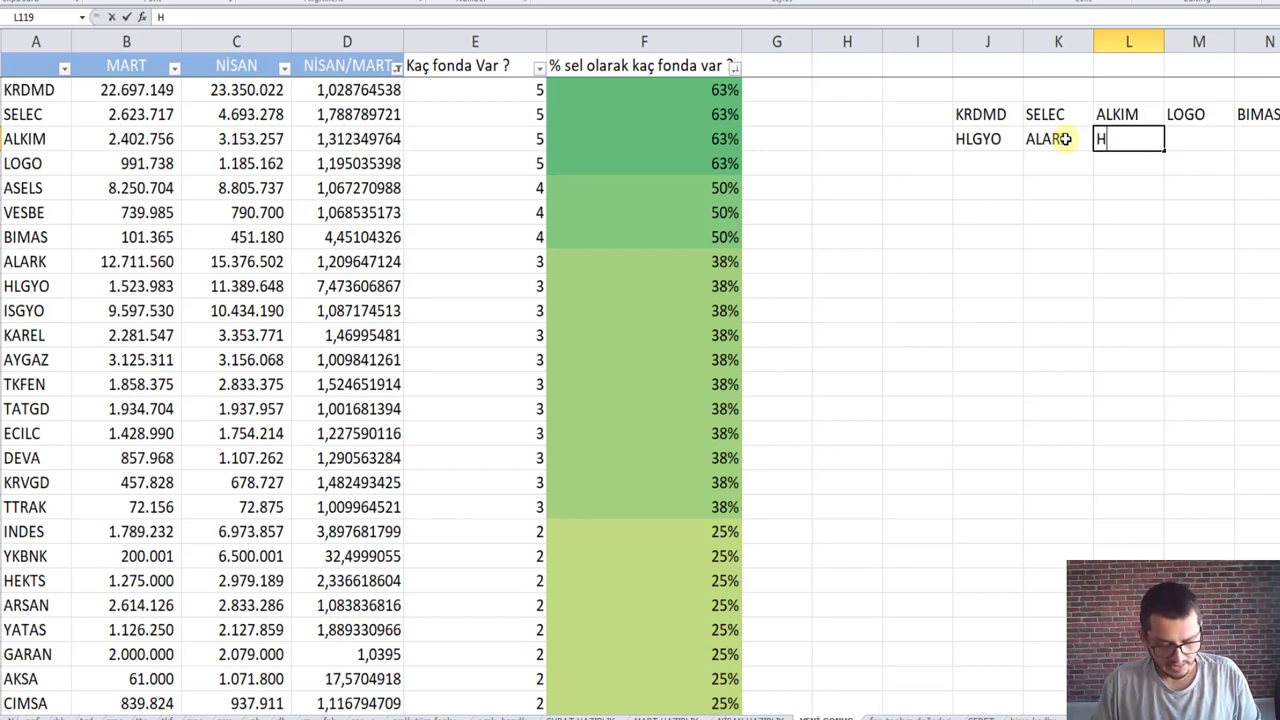
{"action": "type", "text": "LGYO"}
{"action": "key", "text": "Tab"}
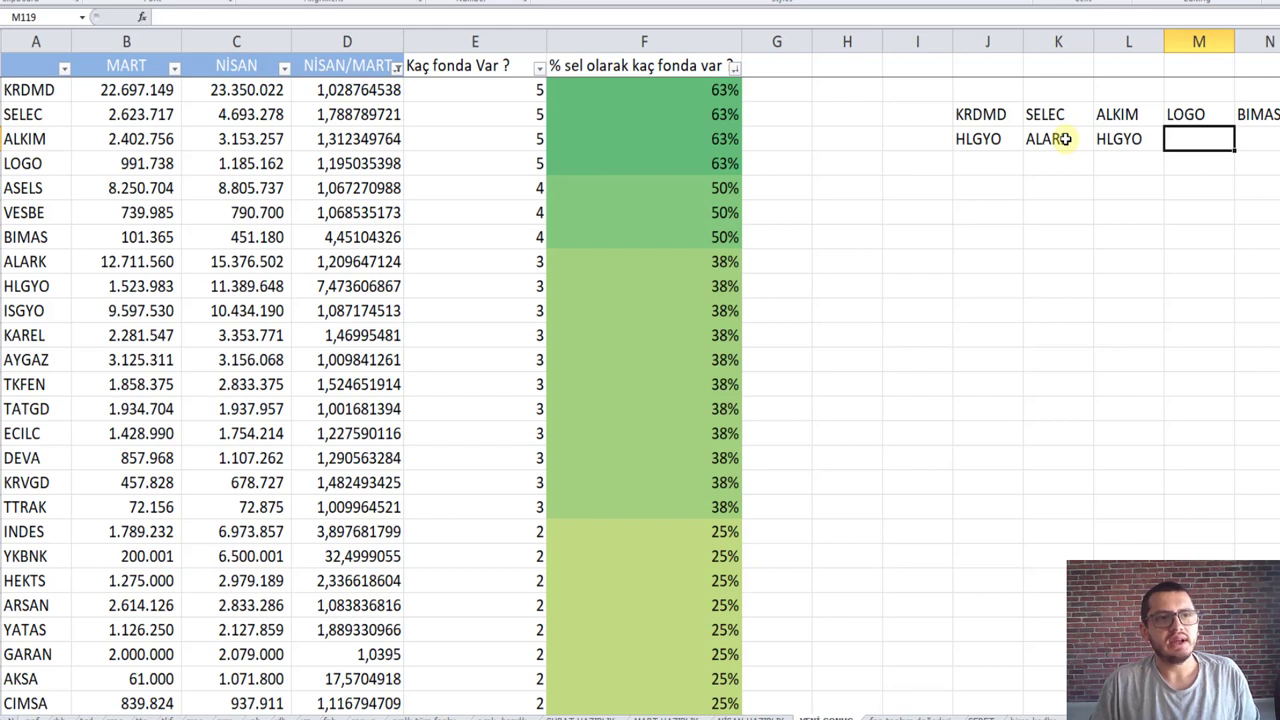
{"action": "type", "text": "BIO"}
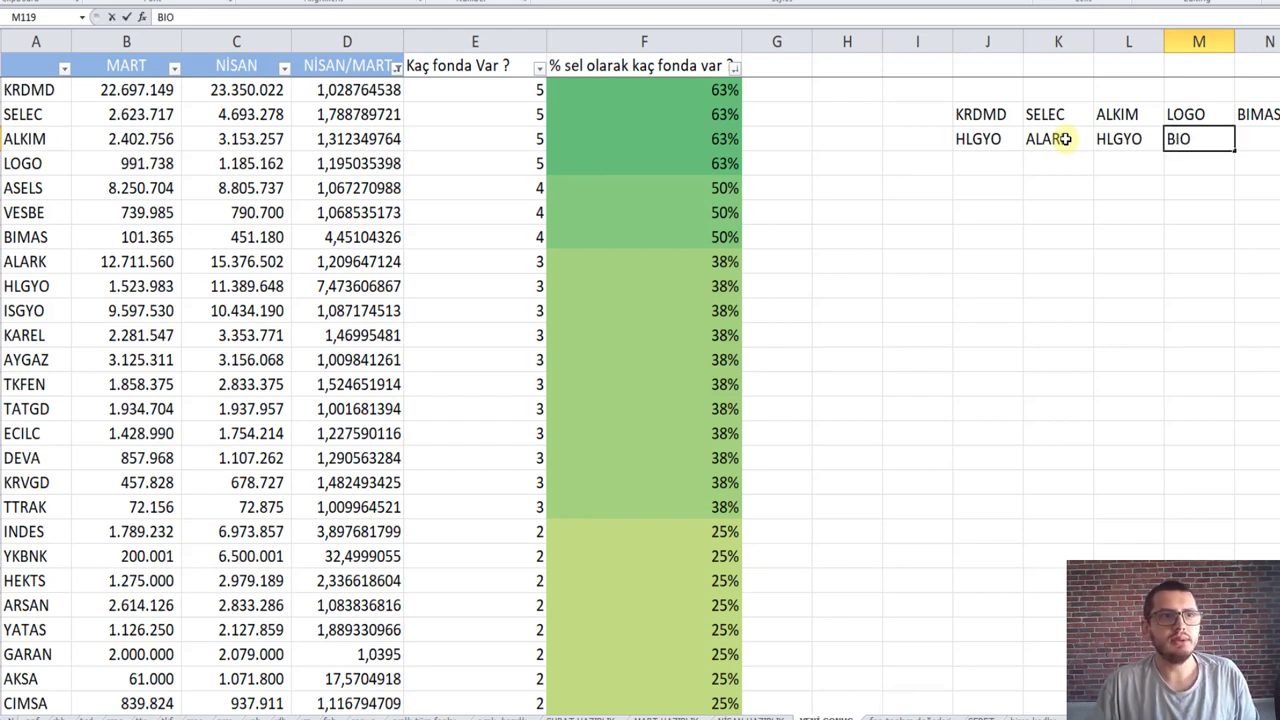
{"action": "type", "text": "TREND"}
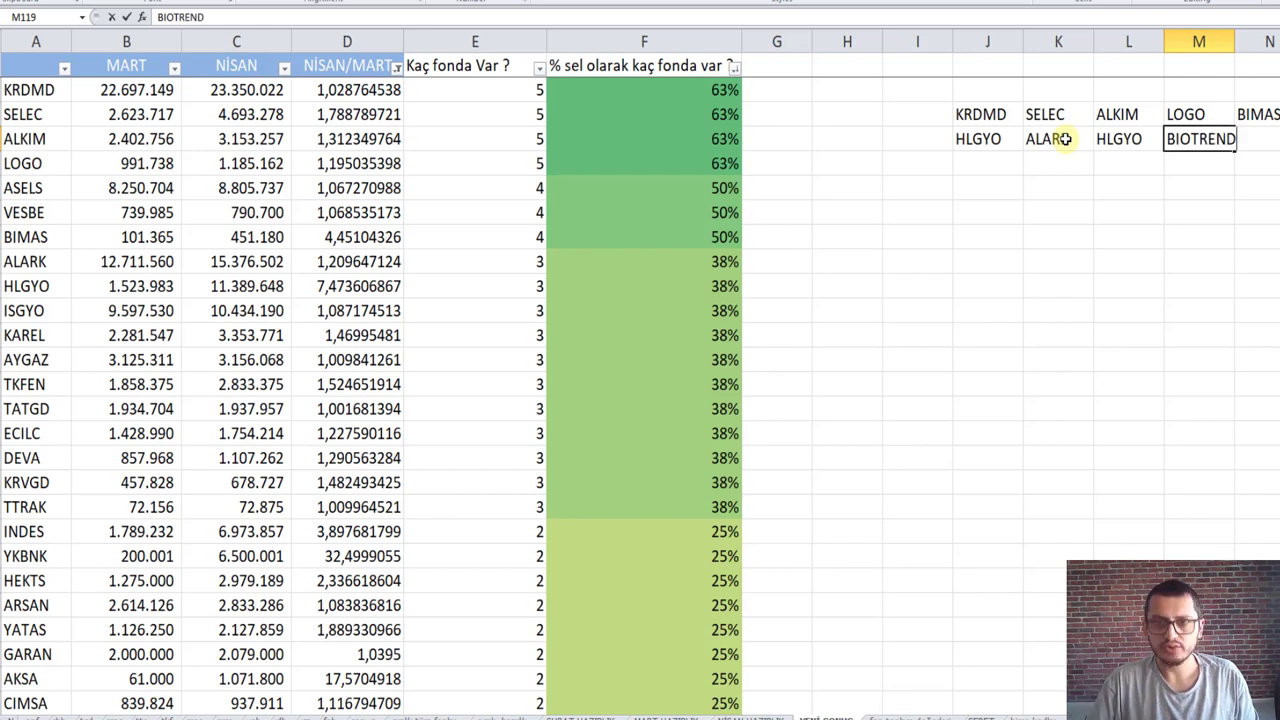
{"action": "key", "text": "Return"}
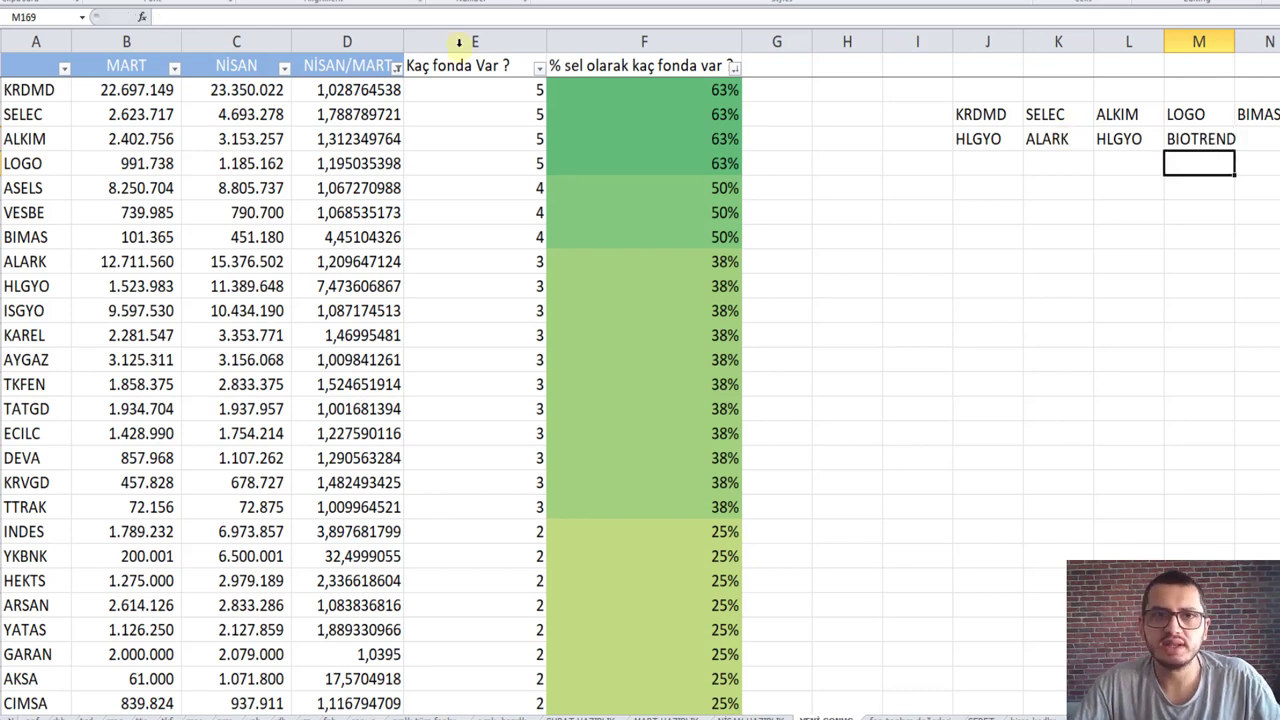
Step: Sort the stock table alphabetically from A to Z by the ticker column
{"action": "left_click_drag", "start_coordinate": [733, 89], "coordinate": [735, 78]}
{"action": "left_click", "coordinate": [731, 67]}
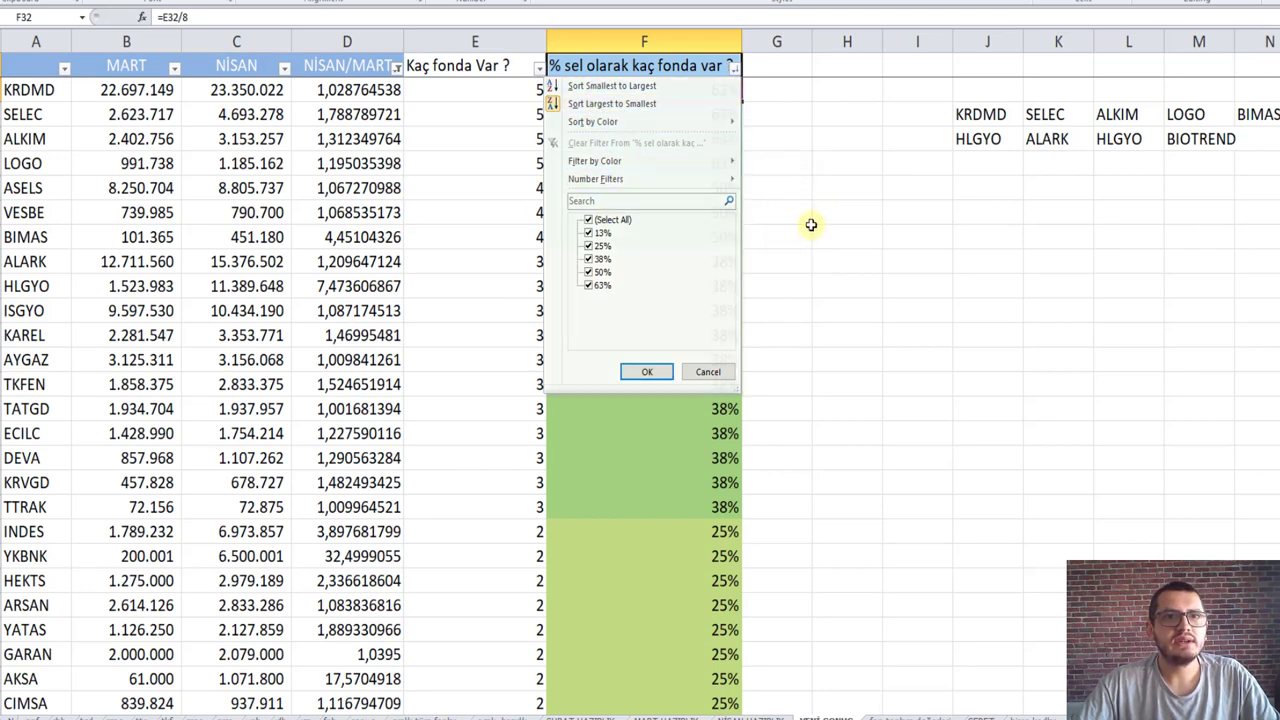
{"action": "left_click", "coordinate": [814, 223]}
{"action": "left_click", "coordinate": [64, 67]}
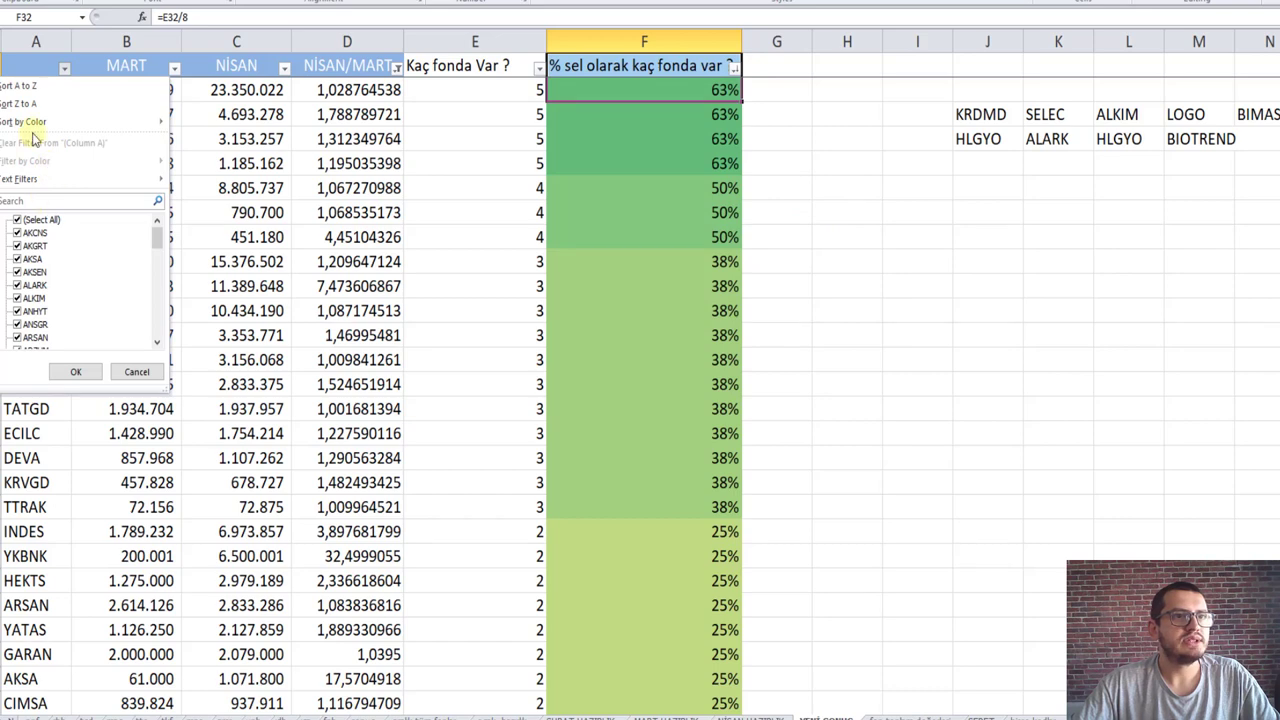
{"action": "left_click", "coordinate": [20, 86]}
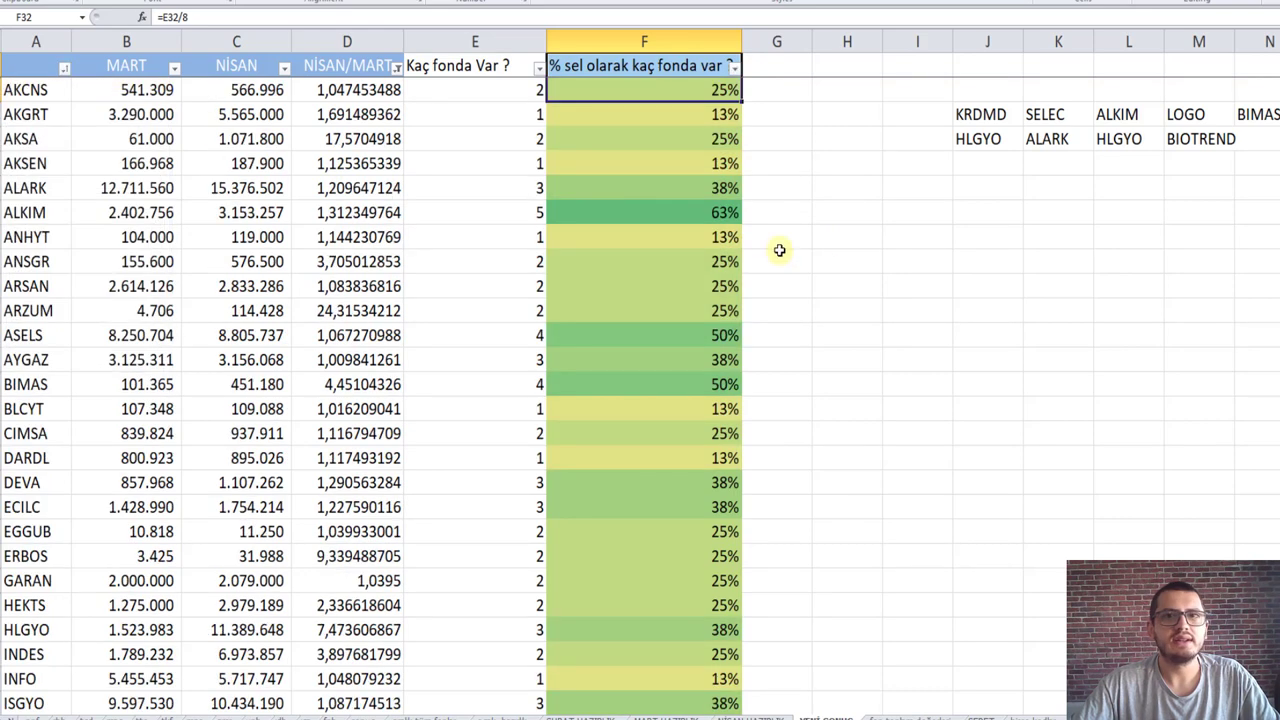
{"action": "left_click", "coordinate": [870, 286]}
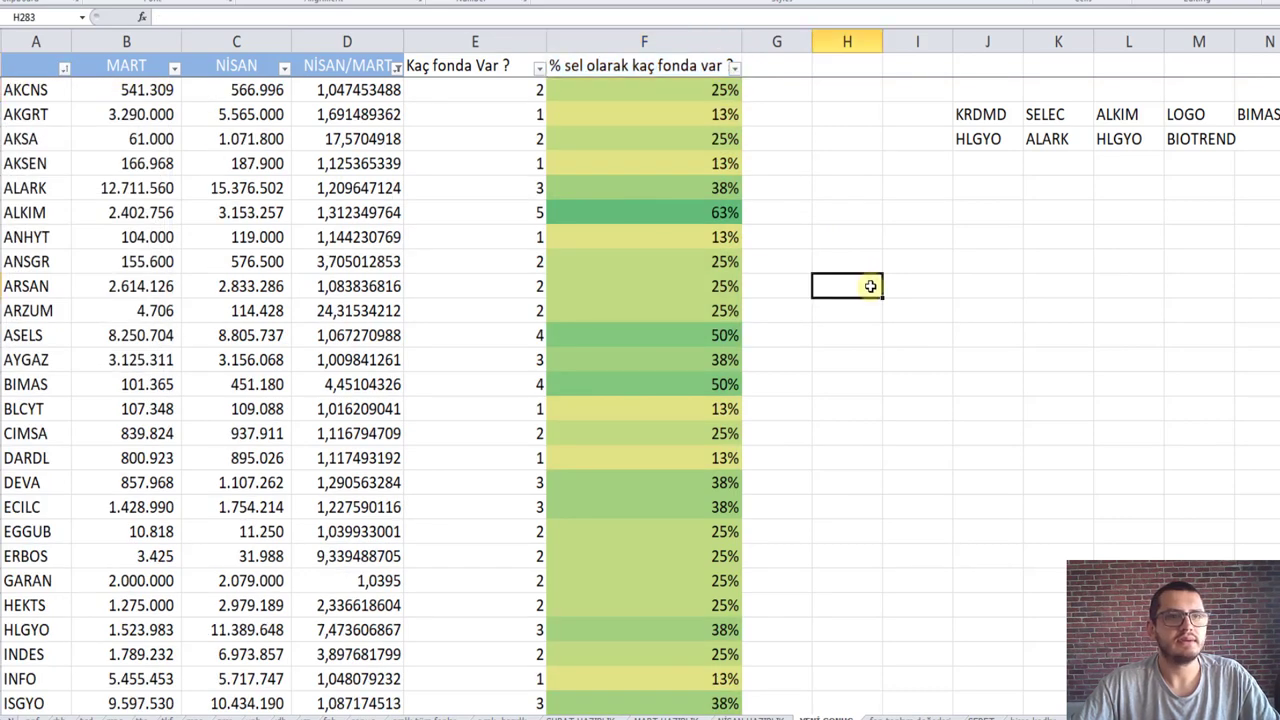
Step: Try a greater-than 1 filter on the NİSAN/MART column, and undo it
{"action": "left_click", "coordinate": [397, 67]}
{"action": "mouse_move", "coordinate": [279, 182]}
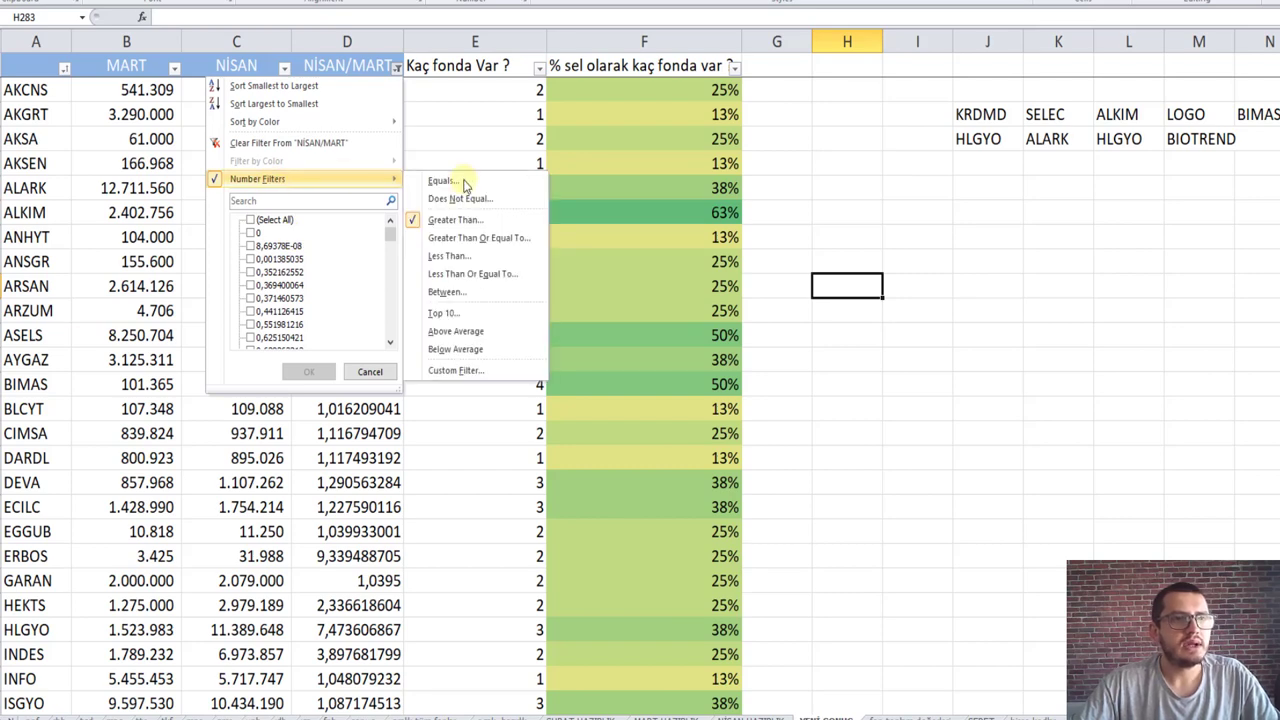
{"action": "left_click", "coordinate": [465, 219]}
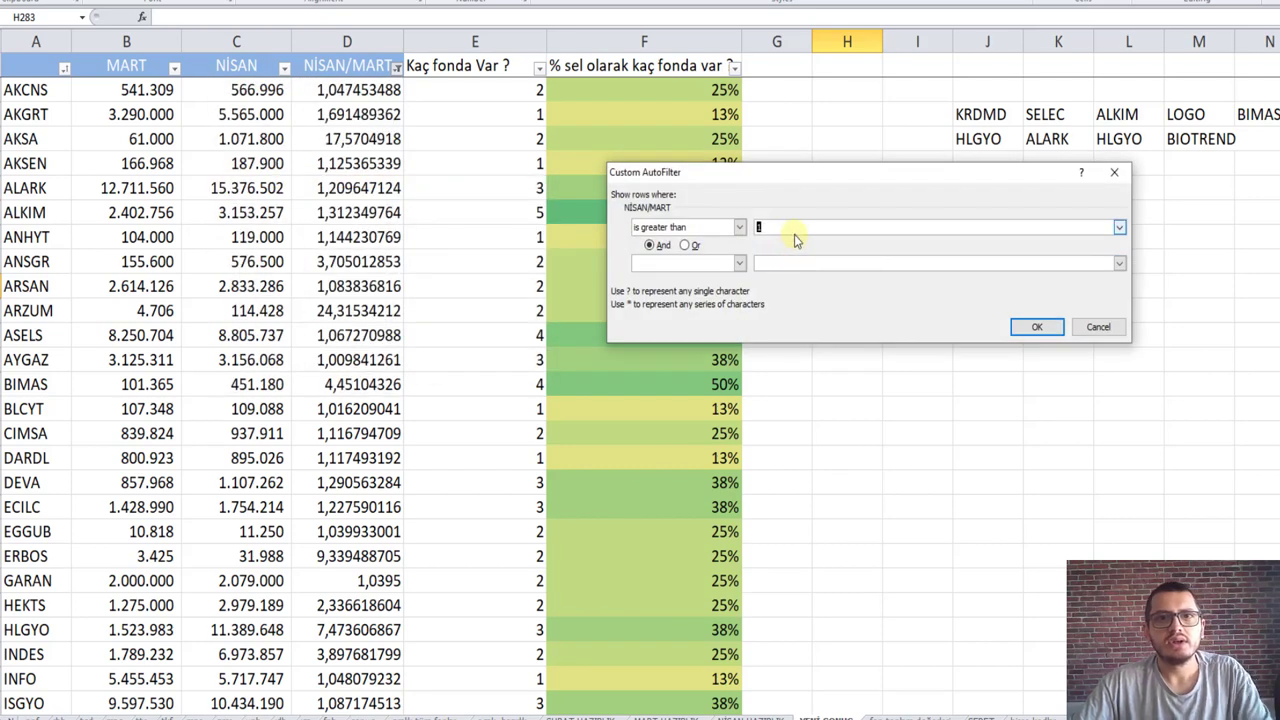
{"action": "left_click", "coordinate": [1037, 327]}
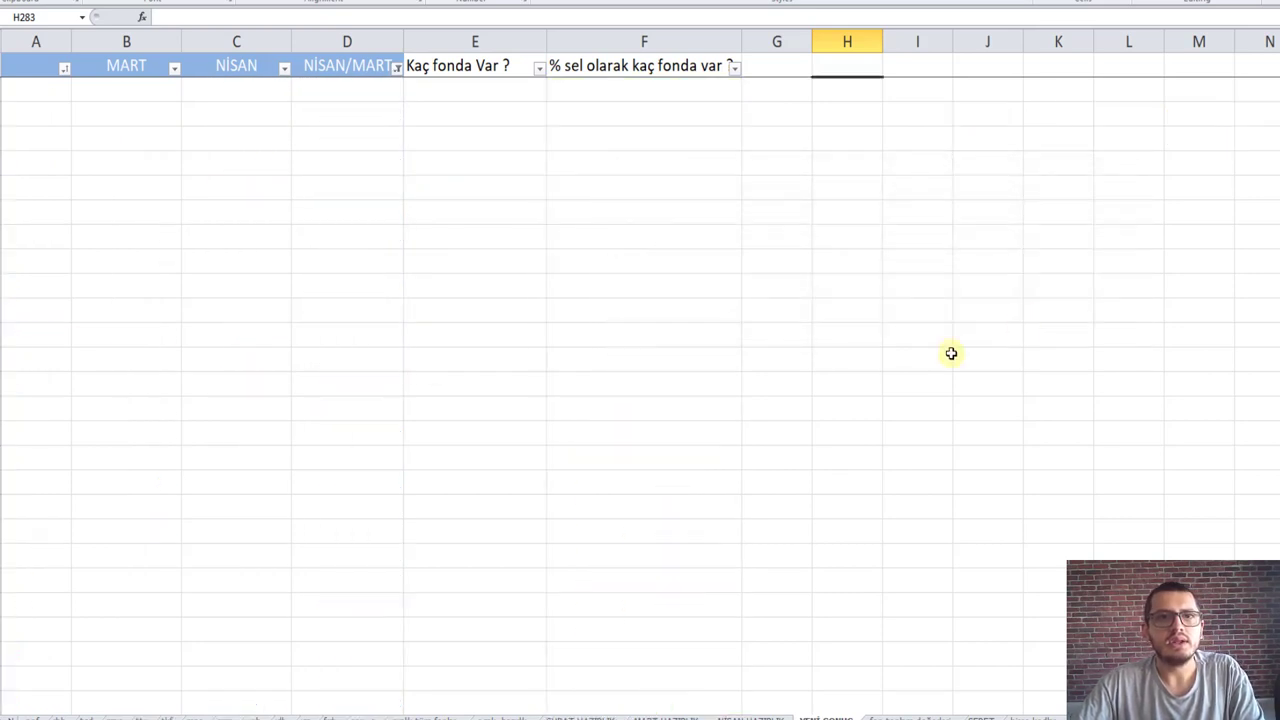
{"action": "key", "text": "ctrl+z"}
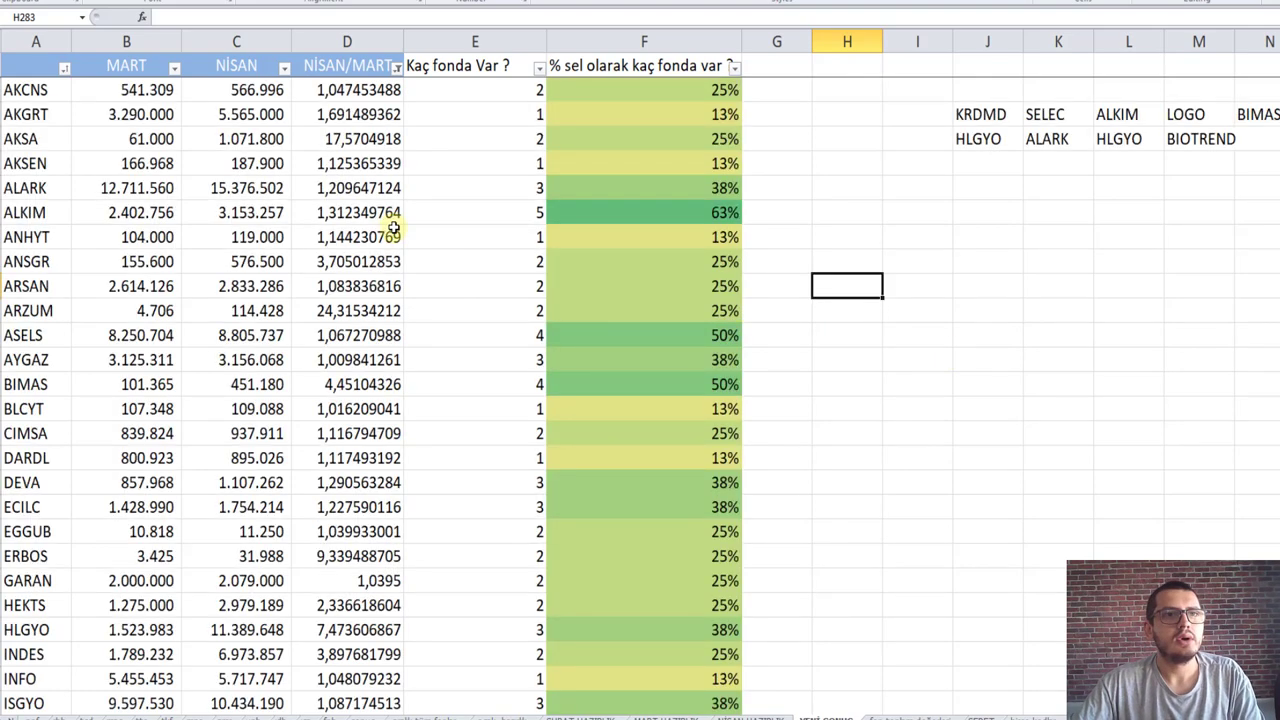
Step: Reapply the greater-than 1 condition on NİSAN/MART and bring back the hidden rows, including those holding BIOEN and MGROS
{"action": "left_click", "coordinate": [397, 70]}
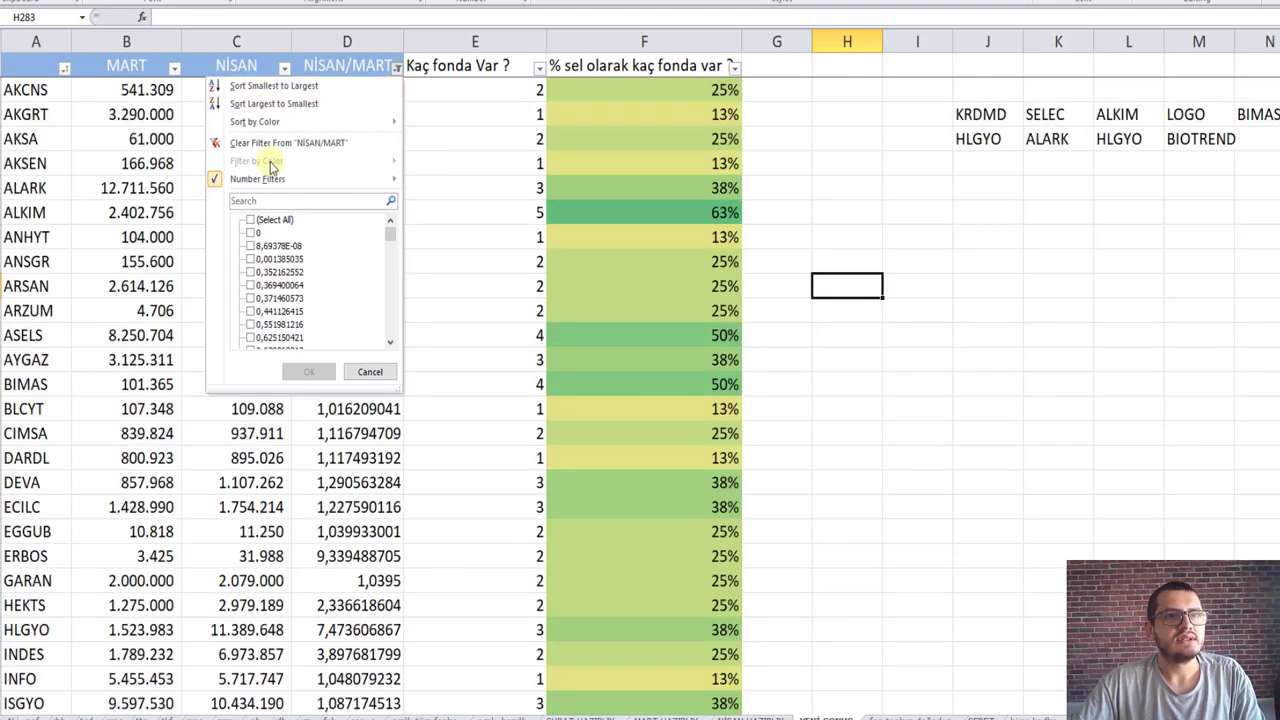
{"action": "left_click", "coordinate": [468, 228]}
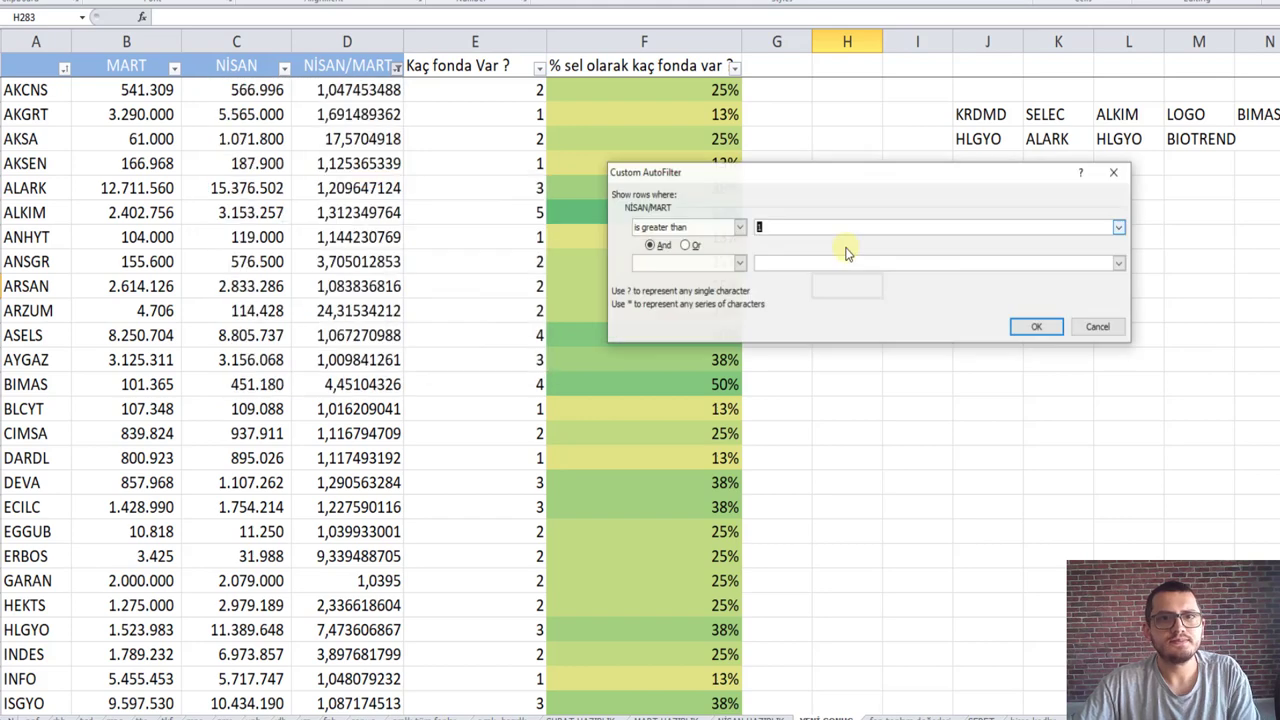
{"action": "left_click", "coordinate": [1036, 327]}
{"action": "left_click", "coordinate": [935, 380]}
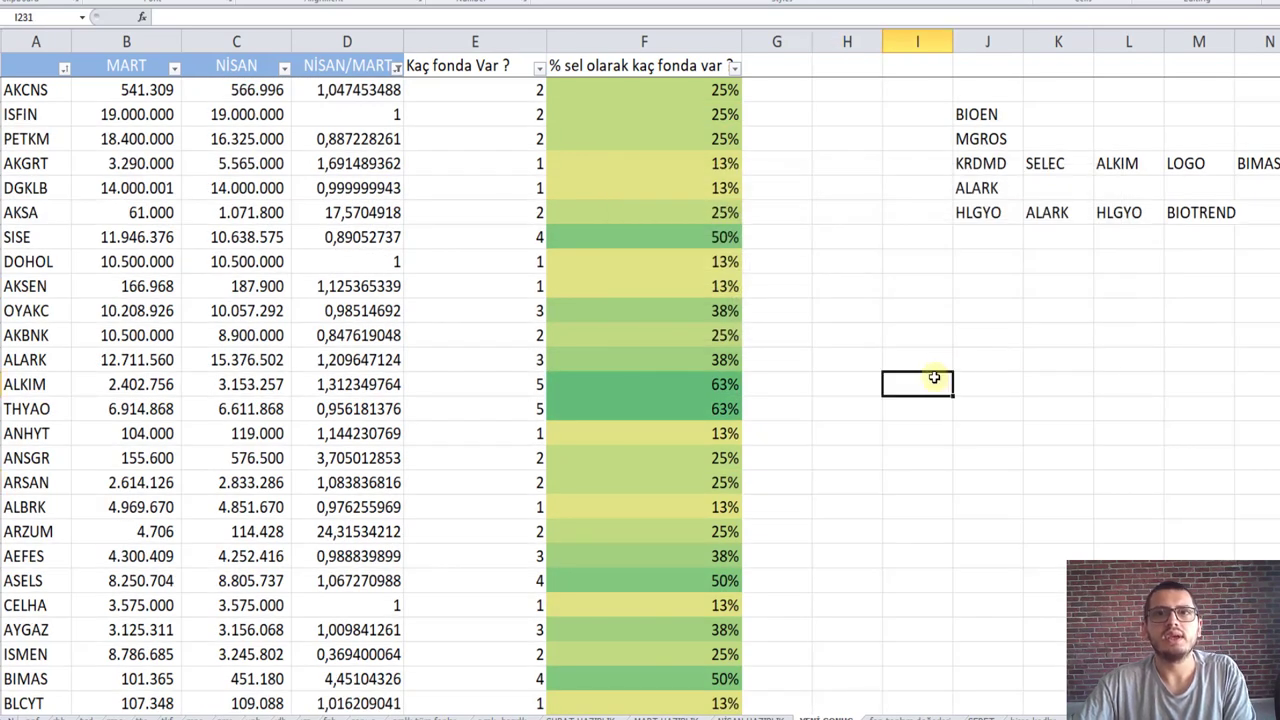
Step: Delete BIOTREND from M119, and move MGROS from J68 to K35 beside BIOEN
{"action": "left_click", "coordinate": [1199, 222]}
{"action": "key", "text": "Delete"}
{"action": "left_click", "coordinate": [1010, 145]}
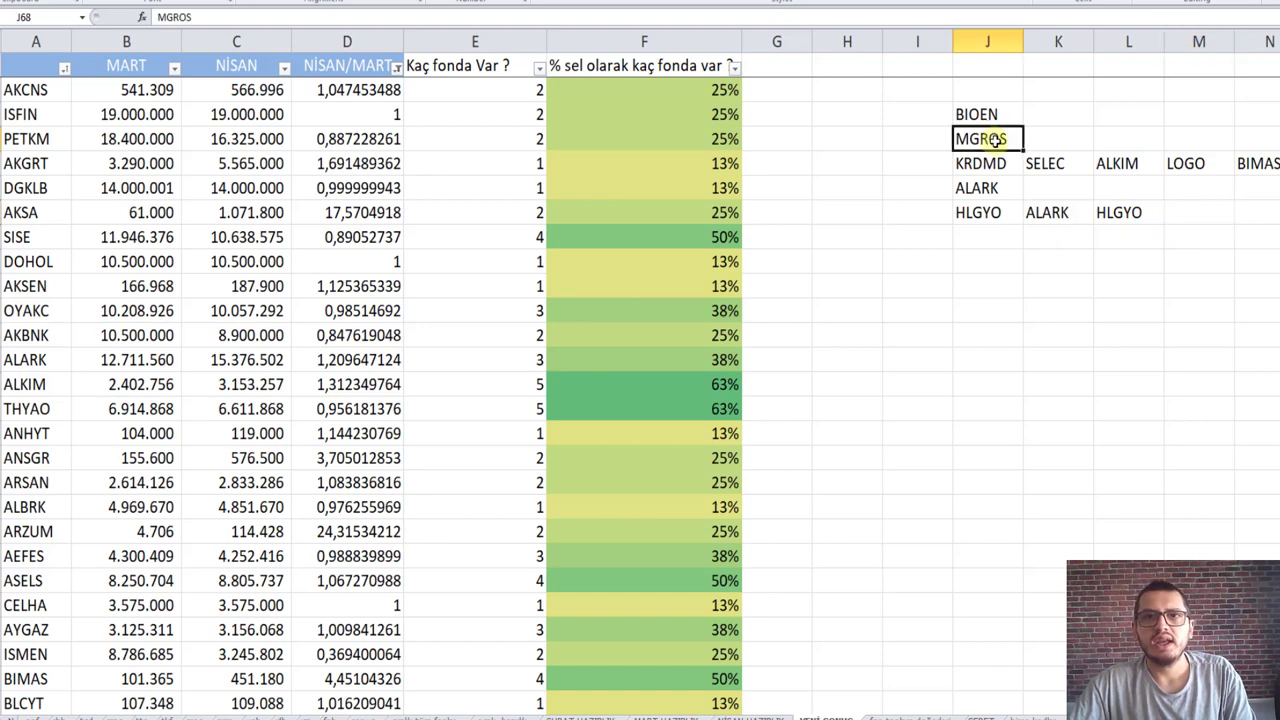
{"action": "left_click_drag", "start_coordinate": [1012, 148], "coordinate": [1048, 121]}
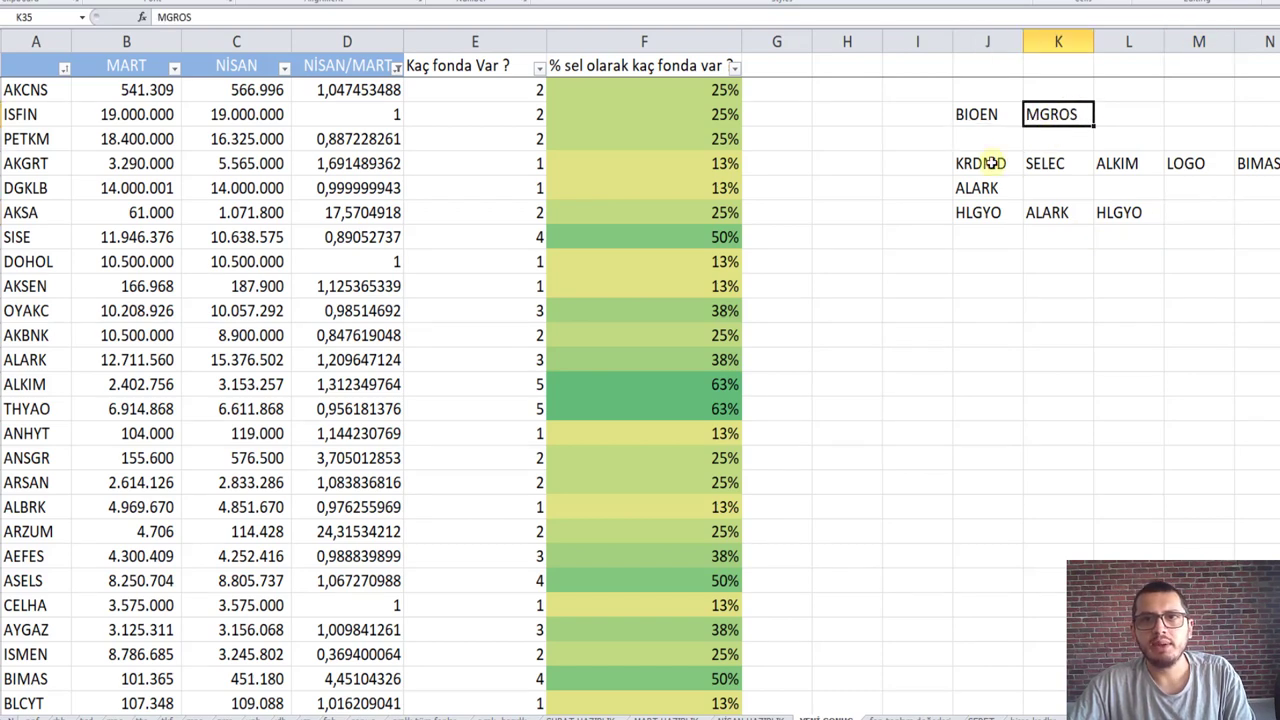
Step: Delete the duplicate ALARK in K119 and HLGYO in L119, and move HLGYO from J119 to K109 beside ALARK
{"action": "left_click_drag", "start_coordinate": [1006, 163], "coordinate": [1246, 208]}
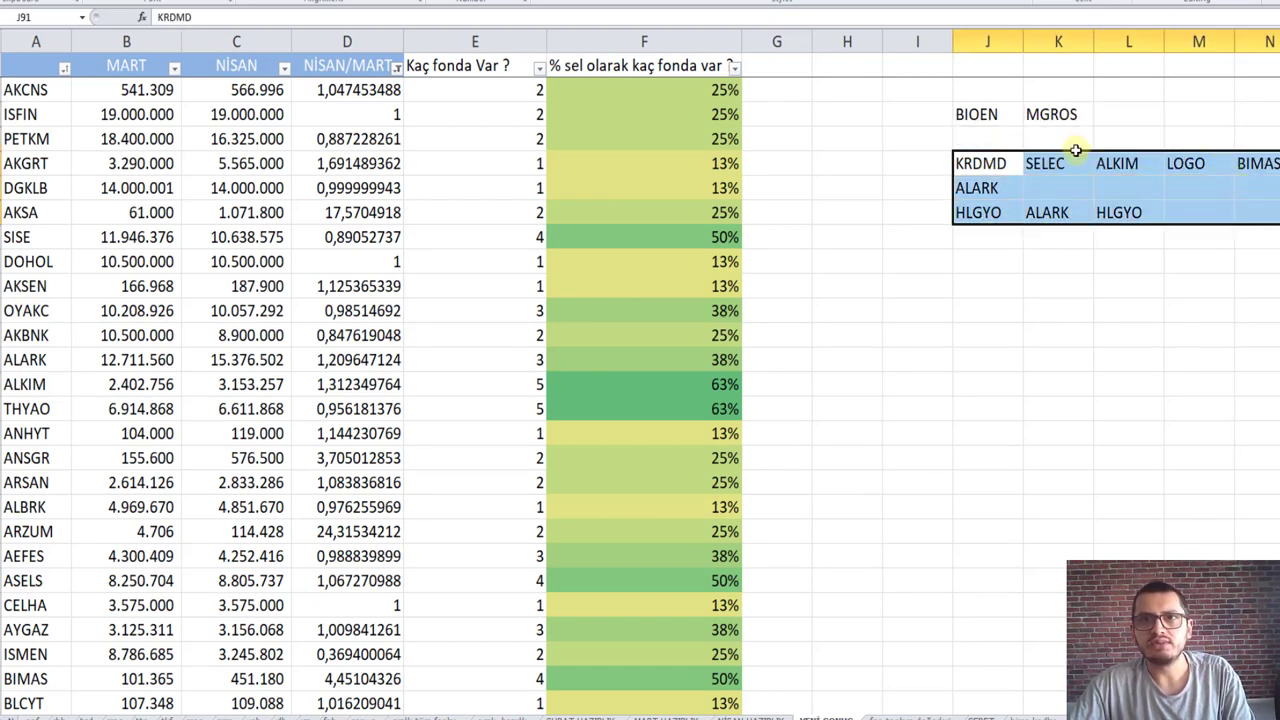
{"action": "left_click", "coordinate": [1075, 146]}
{"action": "left_click", "coordinate": [1010, 166]}
{"action": "left_click", "coordinate": [1004, 186]}
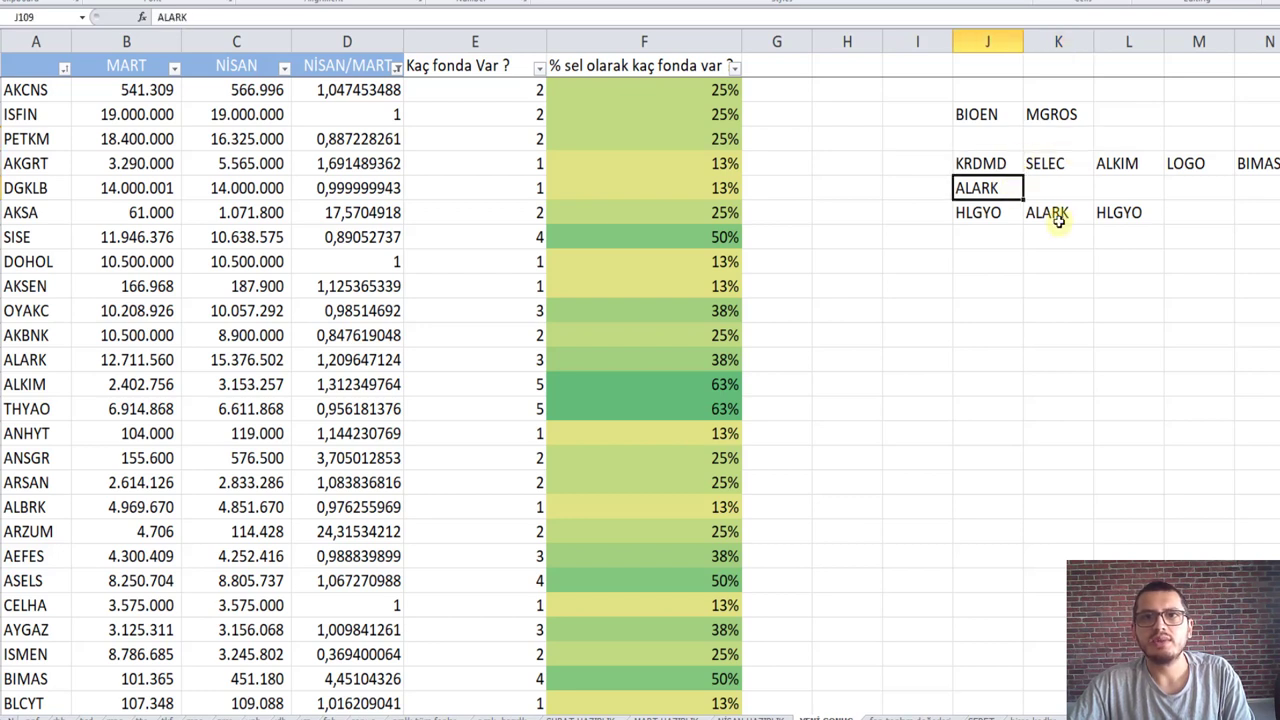
{"action": "left_click", "coordinate": [1058, 221]}
{"action": "key", "text": "Delete"}
{"action": "key", "text": "Right"}
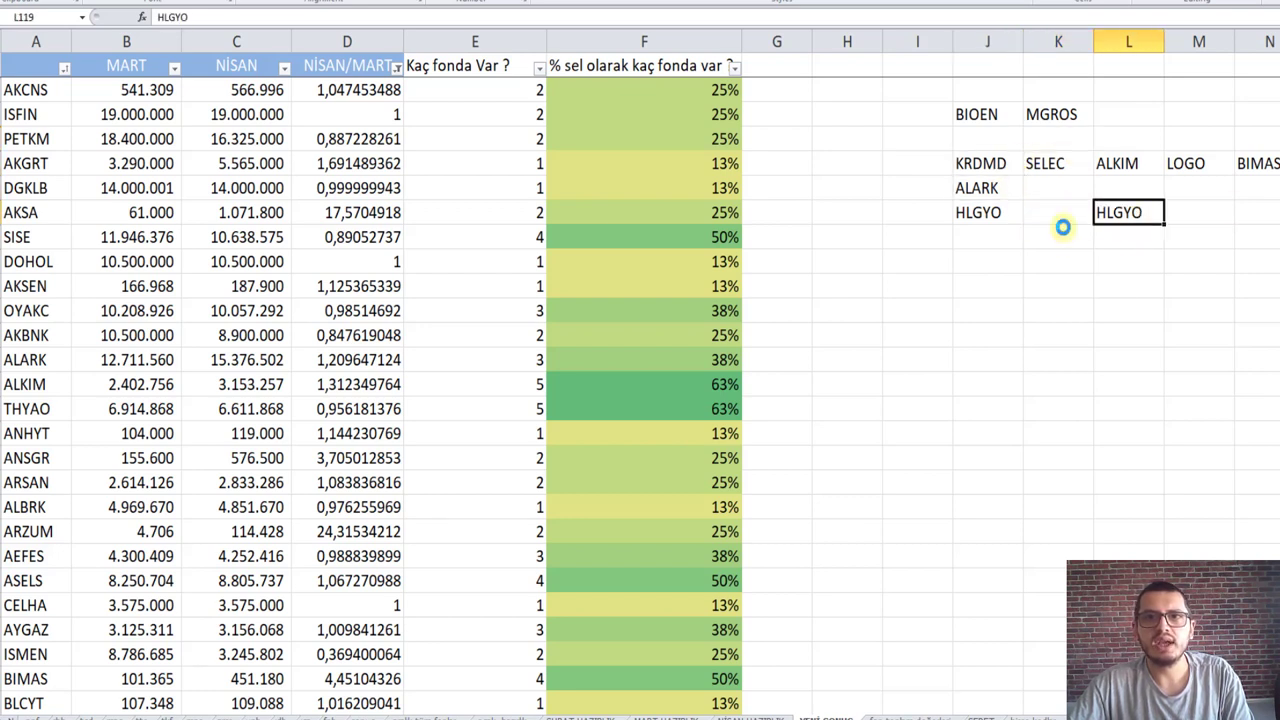
{"action": "key", "text": "Delete"}
{"action": "left_click", "coordinate": [985, 214]}
{"action": "left_click_drag", "start_coordinate": [1006, 224], "coordinate": [1048, 194]}
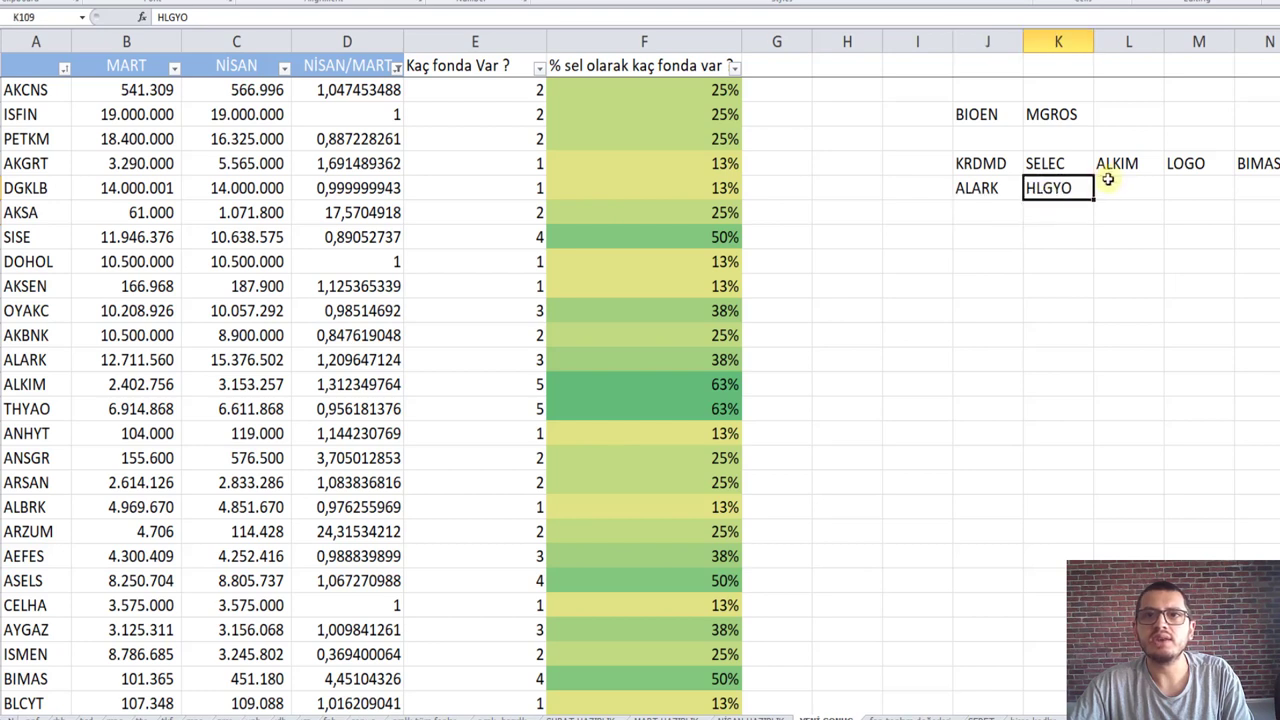
Step: Consolidate the tickers into two rows by moving BIMAS to L109, MGROS to M109 and BIOEN to N91
{"action": "left_click", "coordinate": [1264, 166]}
{"action": "left_click_drag", "start_coordinate": [1266, 178], "coordinate": [1126, 203]}
{"action": "left_click", "coordinate": [1060, 125]}
{"action": "left_click_drag", "start_coordinate": [1063, 128], "coordinate": [1196, 194]}
{"action": "left_click", "coordinate": [1000, 128]}
{"action": "left_click_drag", "start_coordinate": [1000, 128], "coordinate": [1258, 166]}
{"action": "left_click", "coordinate": [1172, 194]}
Step: Try to move the two-row ticker block up and to the left on the sheet, and undo the move
{"action": "left_click", "coordinate": [1000, 165]}
{"action": "left_click_drag", "start_coordinate": [1059, 172], "coordinate": [1246, 194]}
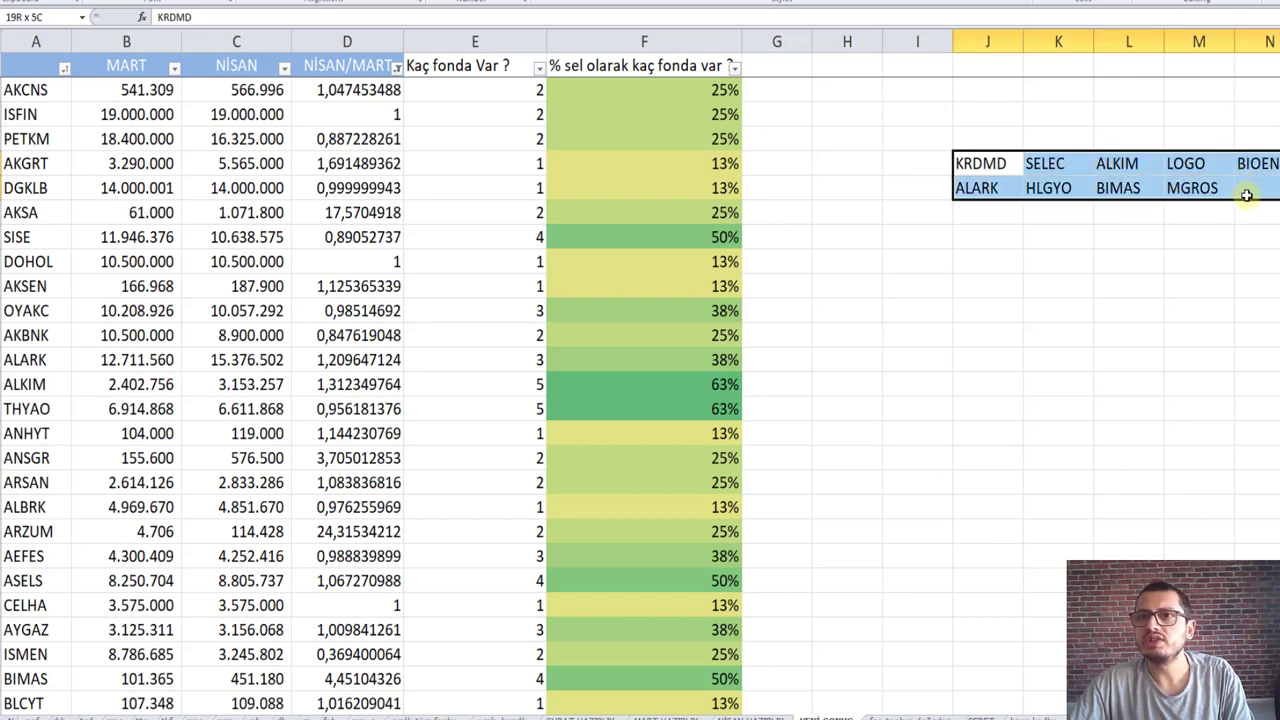
{"action": "left_click_drag", "start_coordinate": [952, 162], "coordinate": [910, 122]}
{"action": "key", "text": "ctrl+z"}
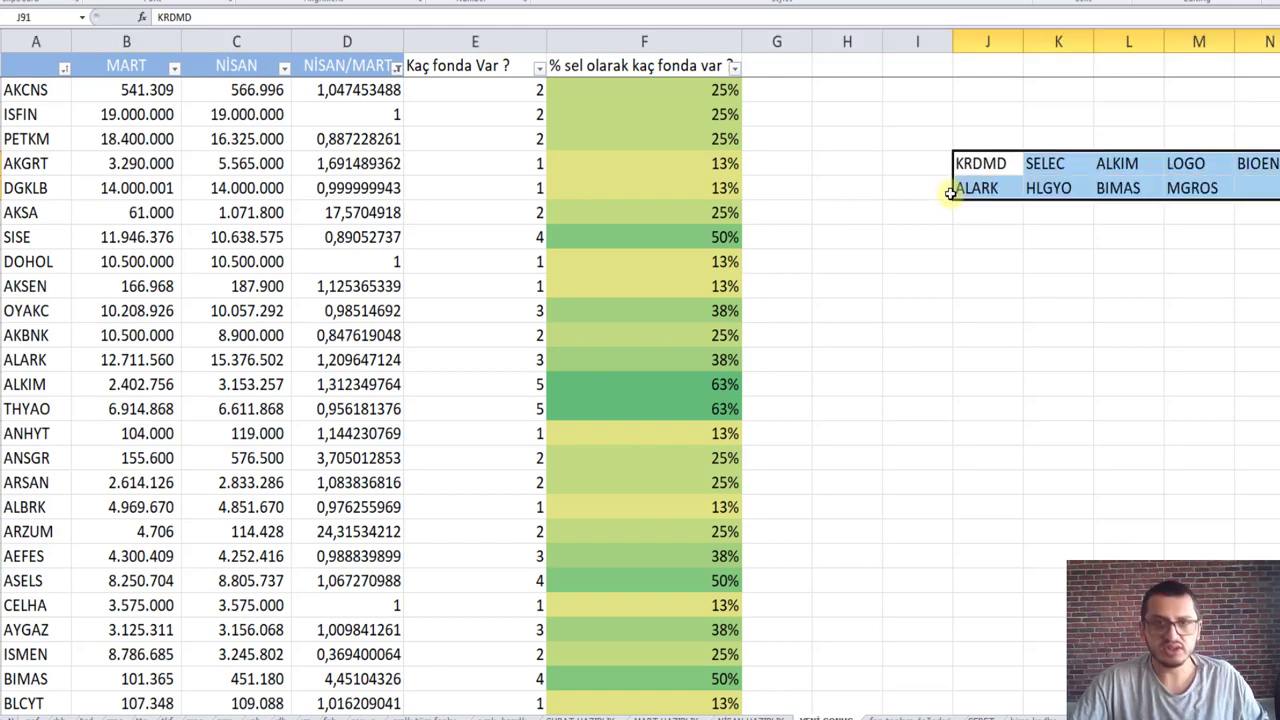
{"action": "left_click", "coordinate": [1012, 262]}
Step: Review each ticker in the two-row list one by one, from KRDMD through MGROS
{"action": "left_click", "coordinate": [990, 166]}
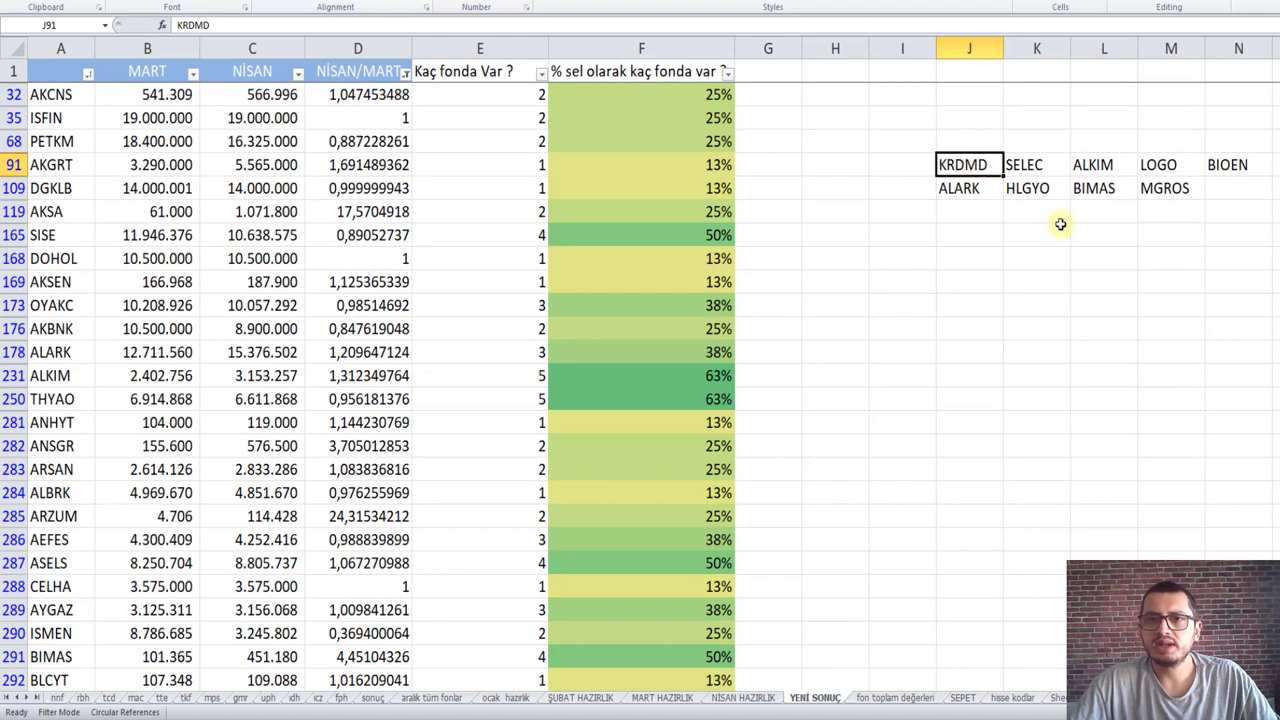
{"action": "left_click", "coordinate": [1042, 167]}
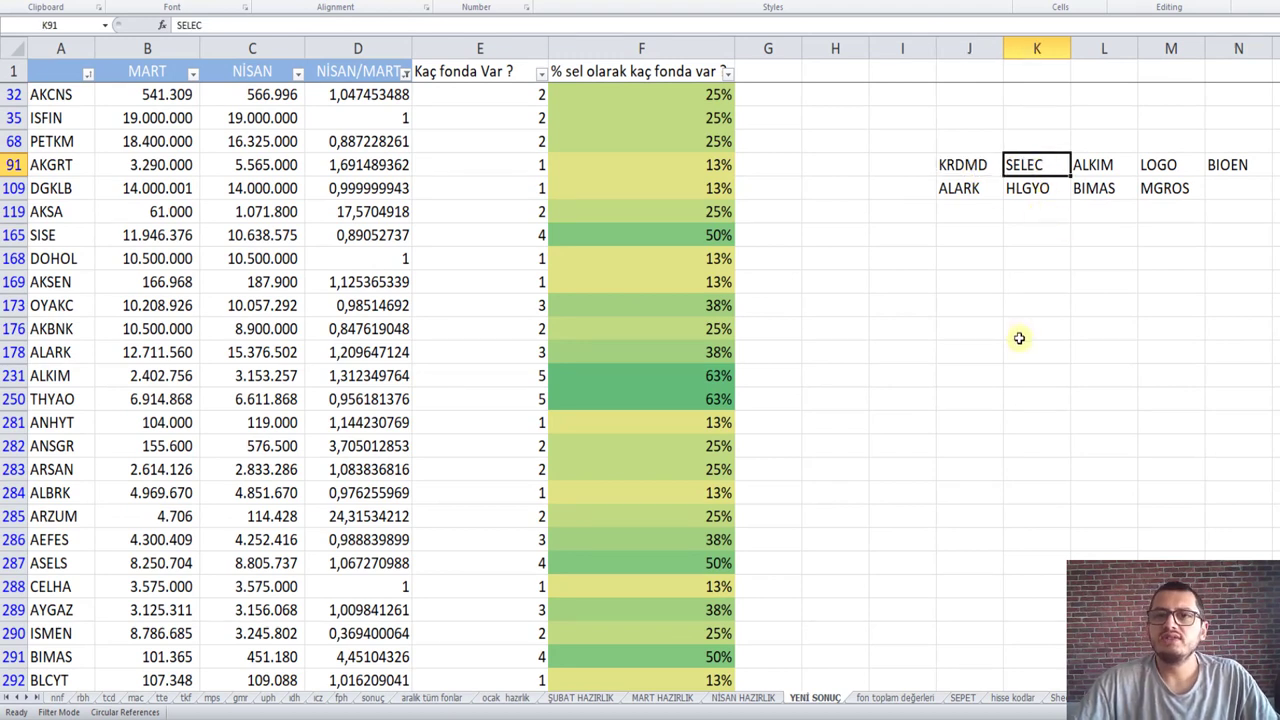
{"action": "left_click", "coordinate": [1110, 170]}
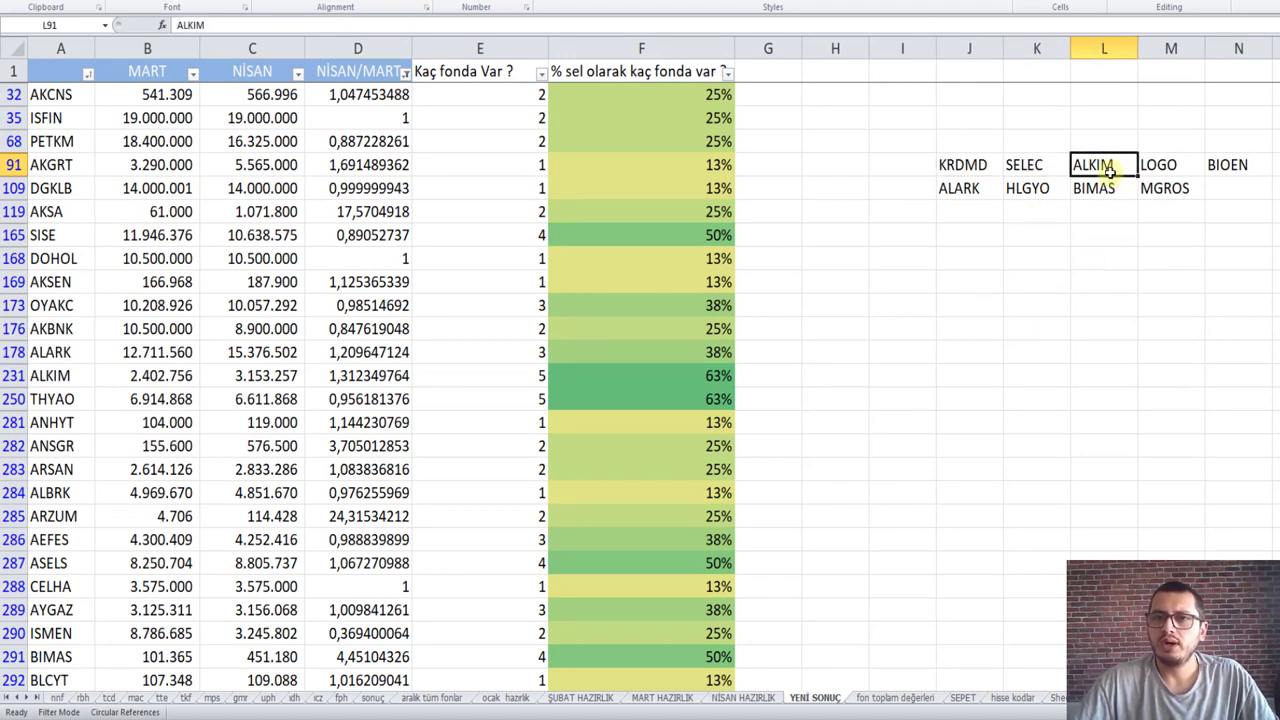
{"action": "left_click", "coordinate": [1171, 164]}
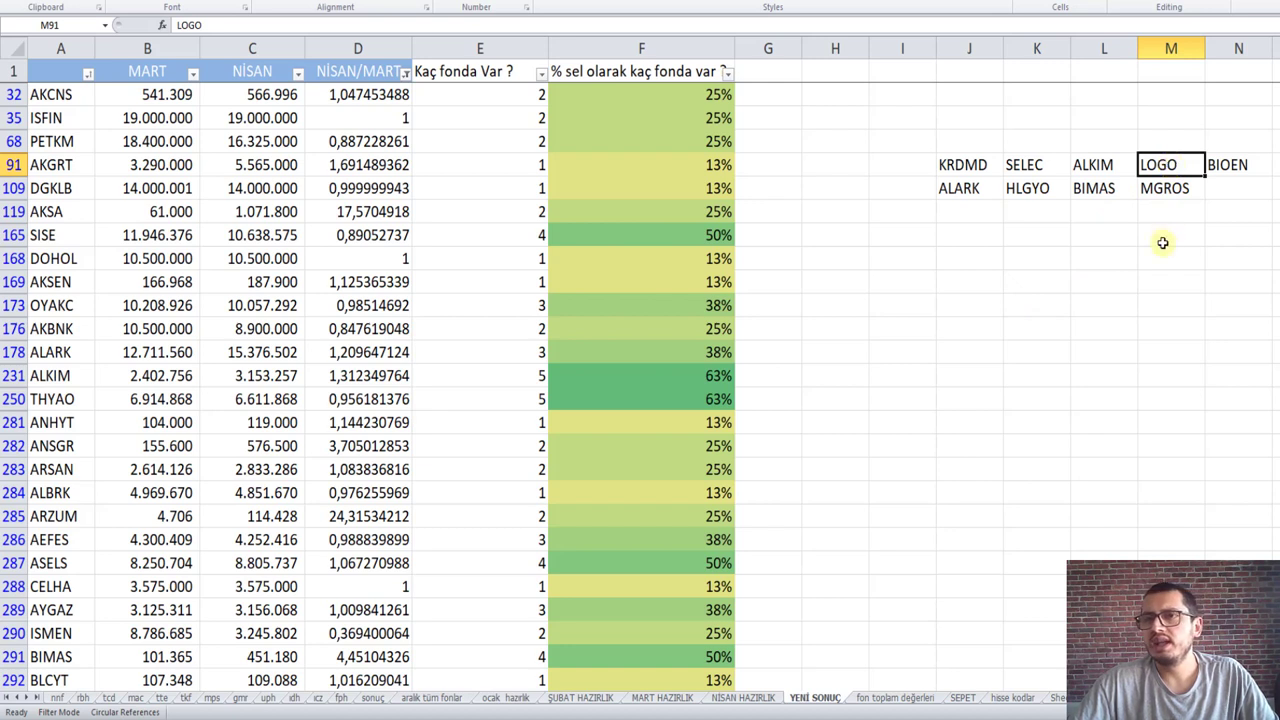
{"action": "left_click", "coordinate": [1222, 166]}
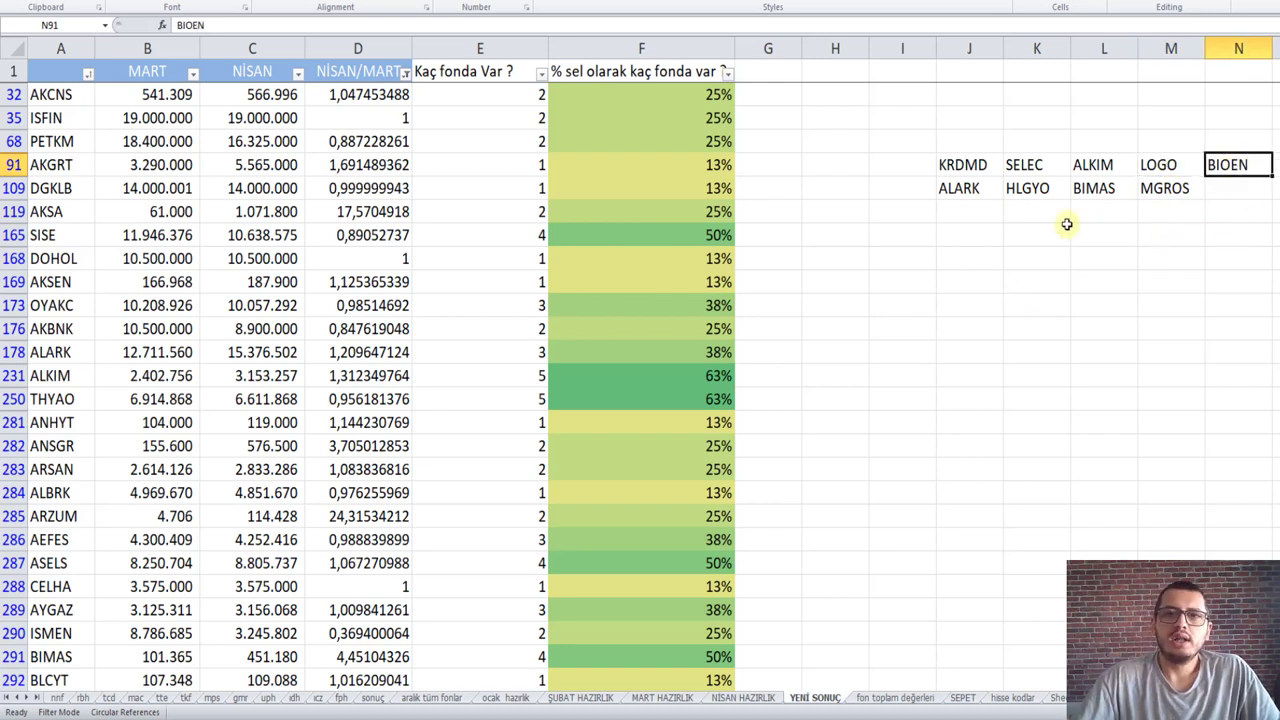
{"action": "left_click", "coordinate": [998, 192]}
{"action": "left_click", "coordinate": [1054, 192]}
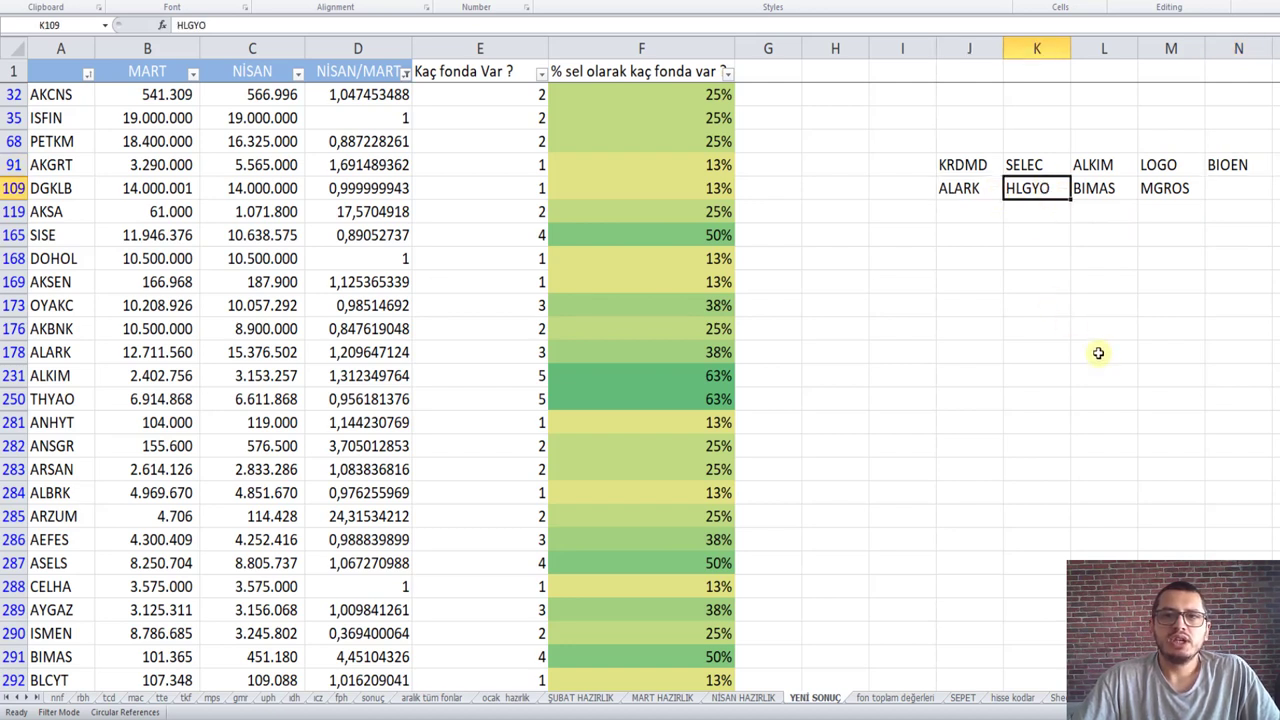
{"action": "left_click", "coordinate": [1108, 190]}
{"action": "left_click", "coordinate": [1198, 190]}
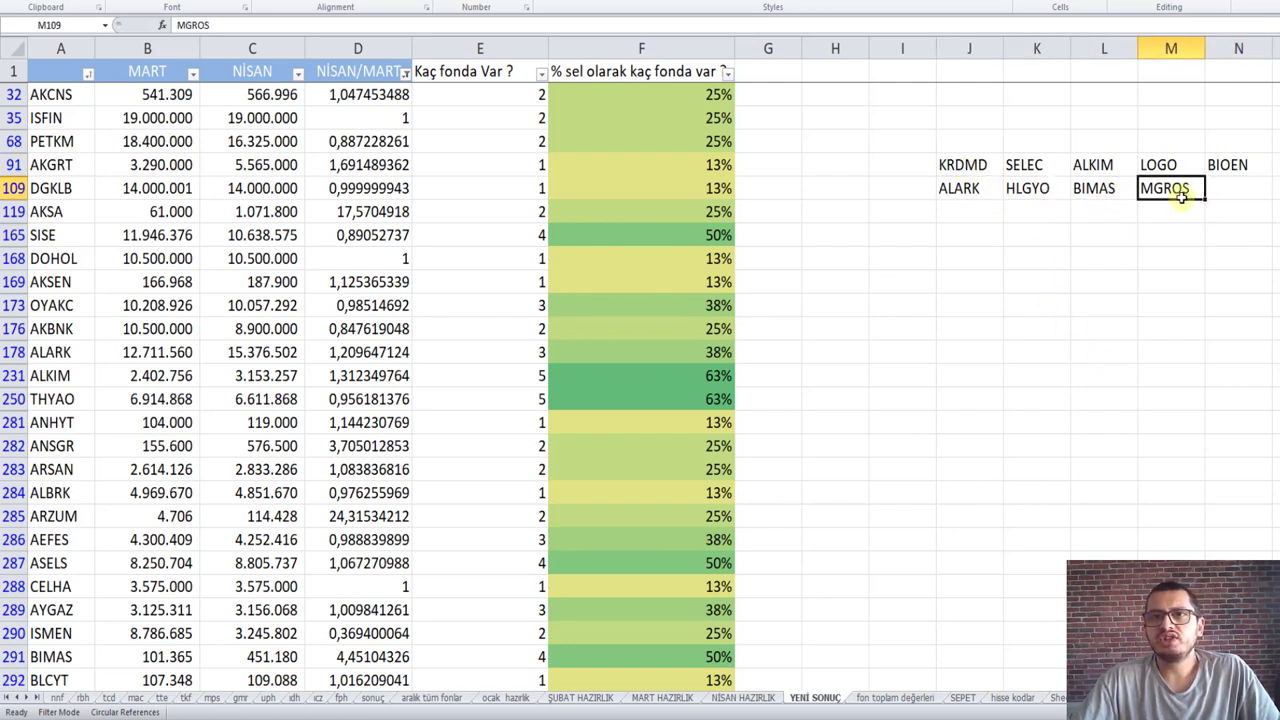
{"action": "left_click", "coordinate": [1210, 190]}
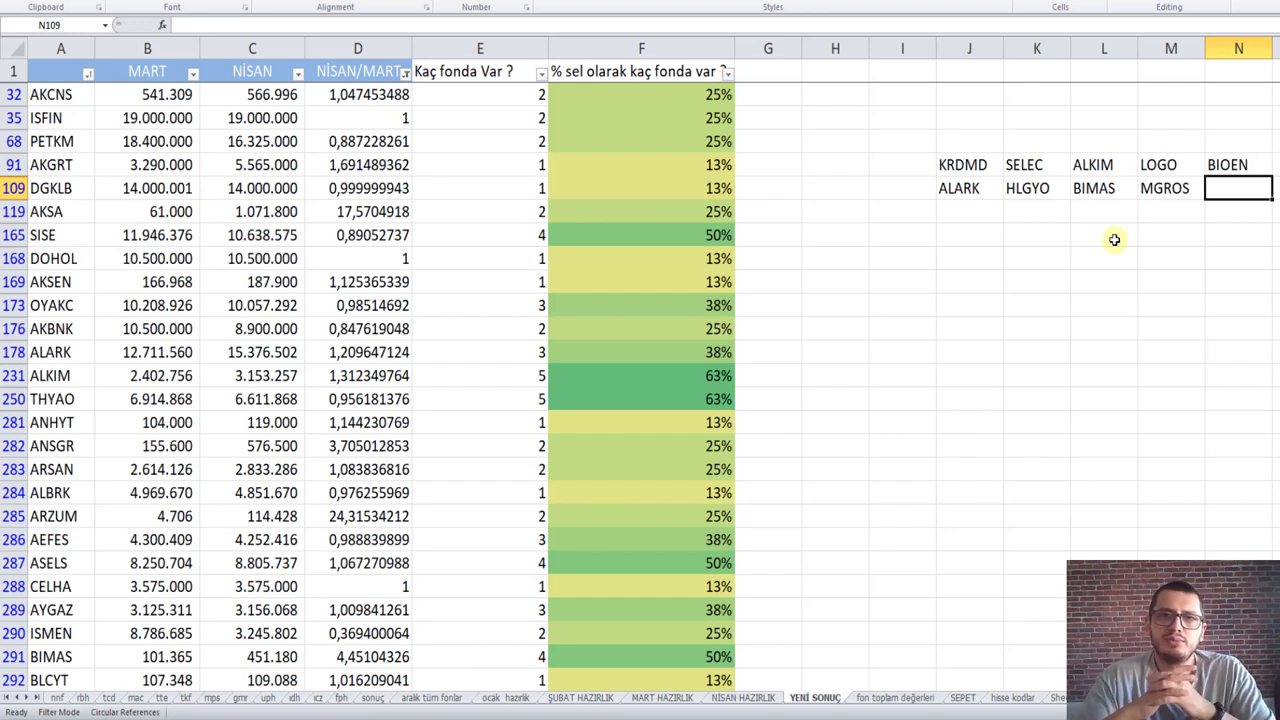
Step: Move BIOEN from N91 to L109, replacing BIMAS in the second ticker row
{"action": "left_click", "coordinate": [1238, 172]}
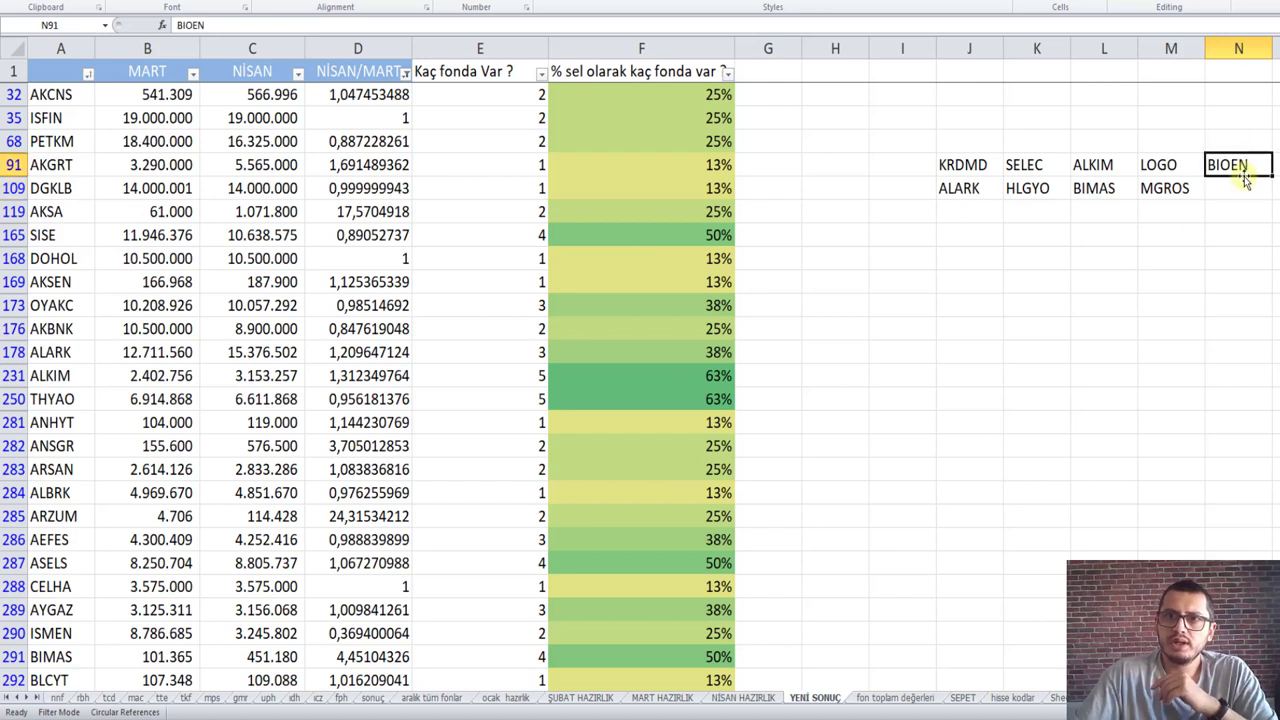
{"action": "left_click_drag", "start_coordinate": [1238, 172], "coordinate": [1106, 198]}
{"action": "key", "text": "Return"}
{"action": "left_click", "coordinate": [1106, 258]}
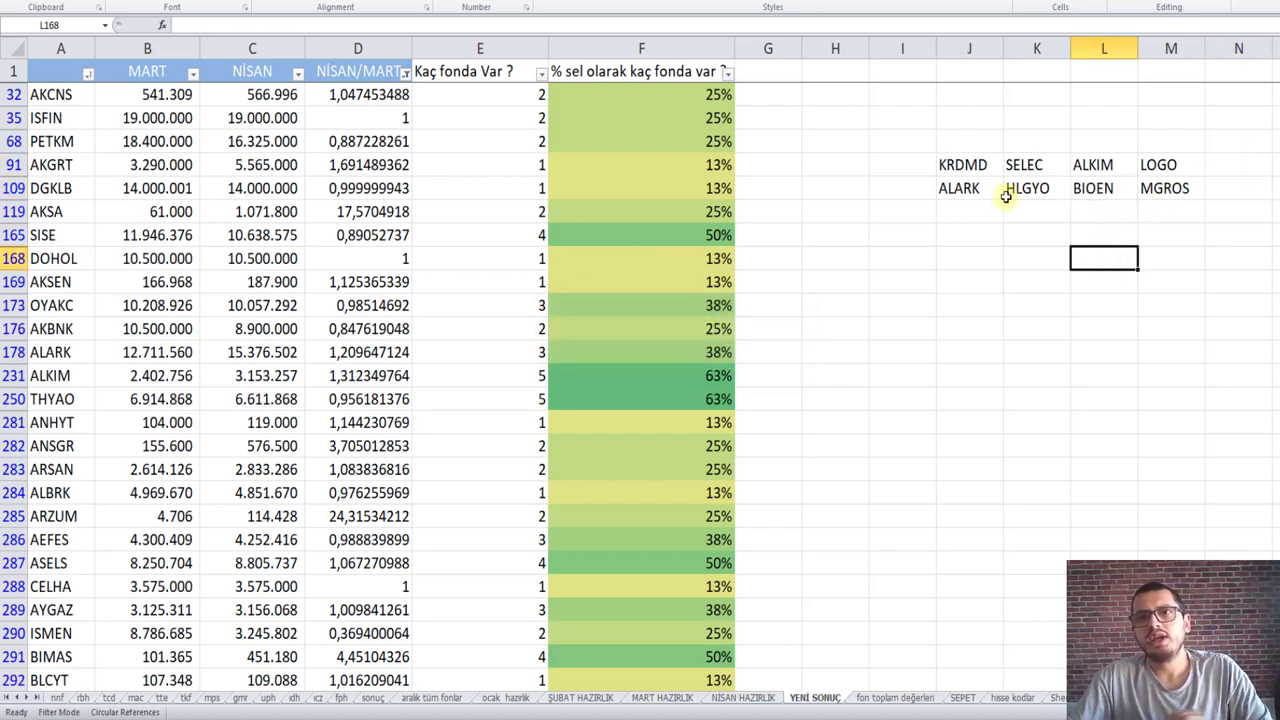
Step: Highlight the ticker block J91:M109 to review the selected stocks as a group
{"action": "left_click_drag", "start_coordinate": [986, 166], "coordinate": [1147, 180]}
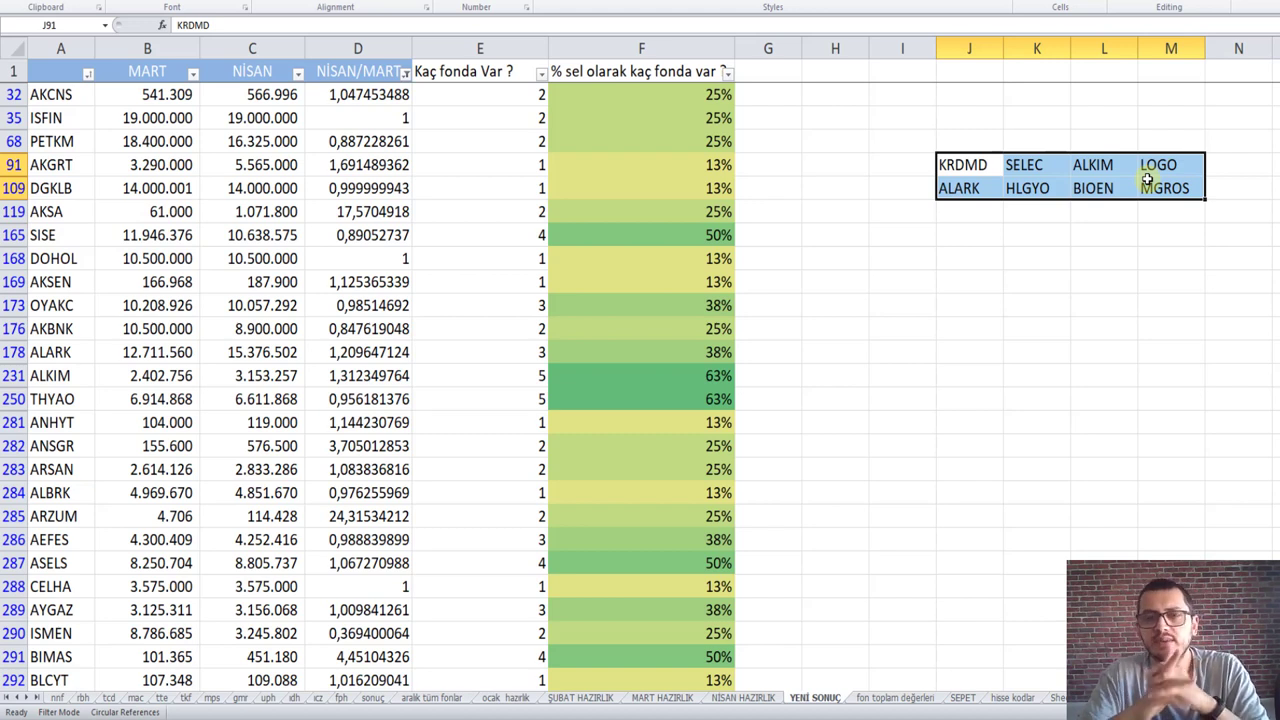
{"action": "left_click", "coordinate": [990, 235]}
{"action": "left_click_drag", "start_coordinate": [980, 166], "coordinate": [1183, 188]}
{"action": "left_click", "coordinate": [1104, 235]}
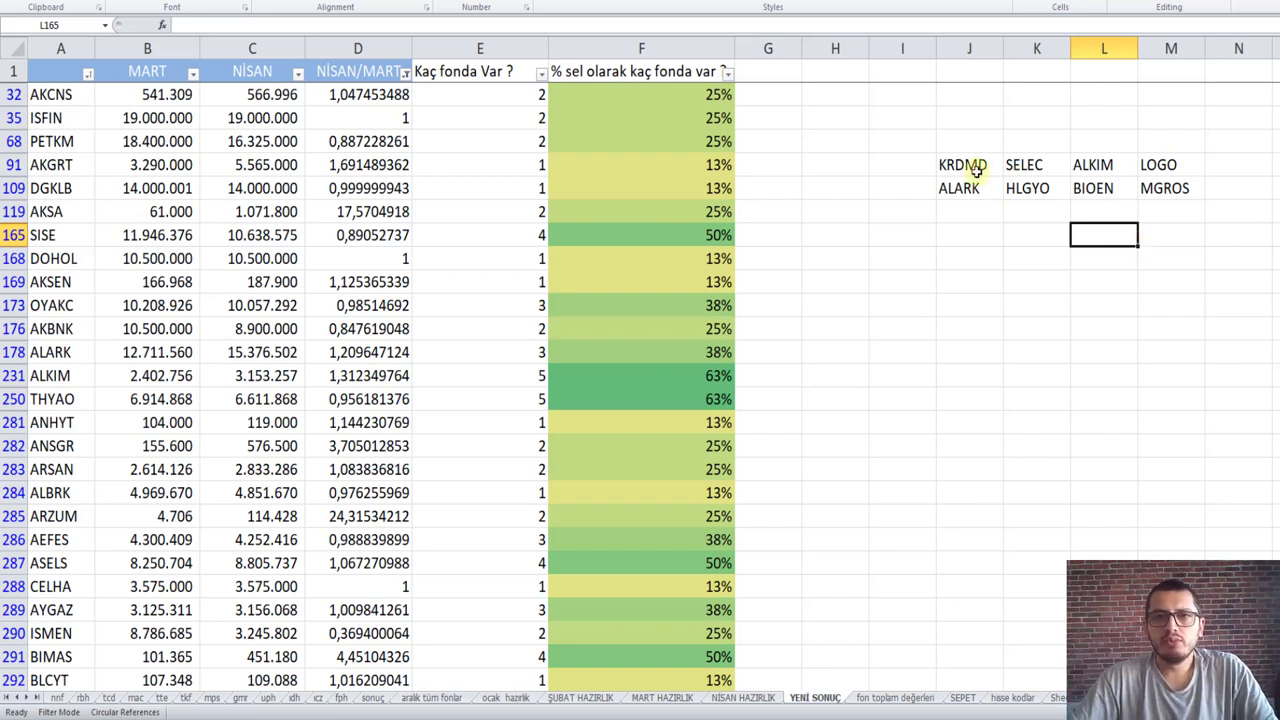
{"action": "left_click_drag", "start_coordinate": [946, 165], "coordinate": [1165, 185]}
{"action": "left_click", "coordinate": [1015, 243]}
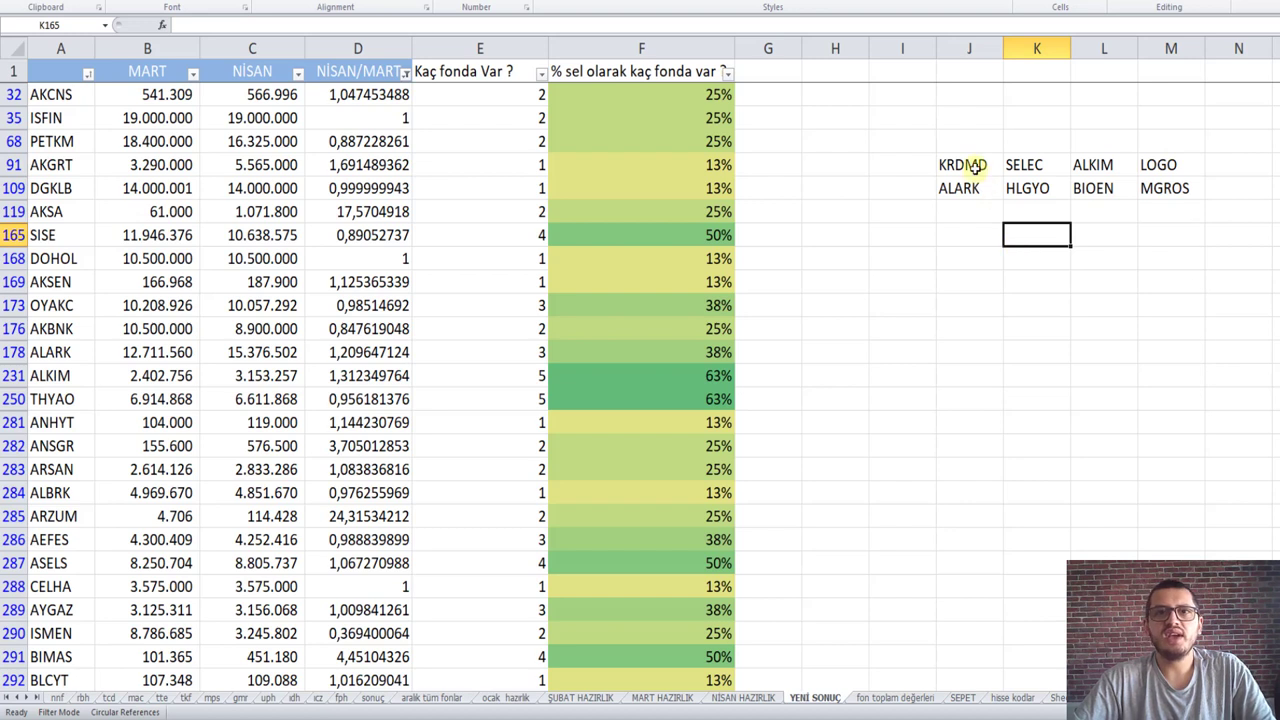
{"action": "left_click_drag", "start_coordinate": [975, 165], "coordinate": [1165, 188]}
{"action": "left_click", "coordinate": [1126, 223]}
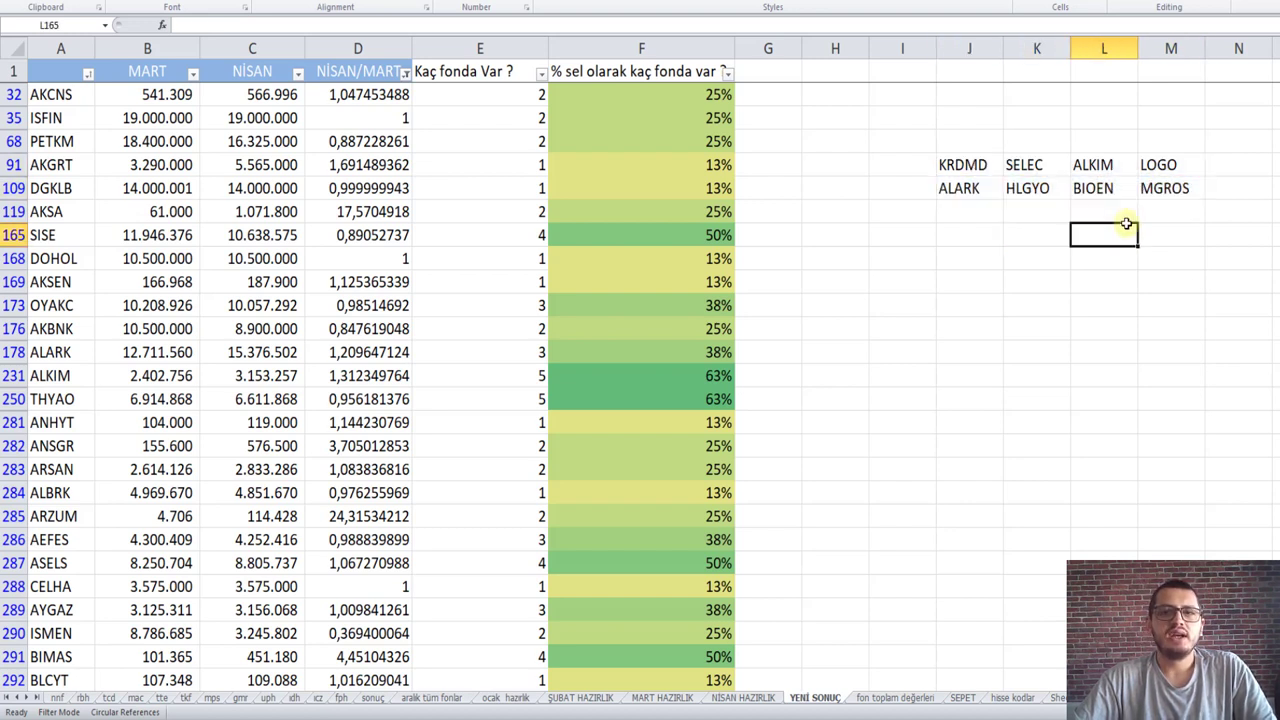